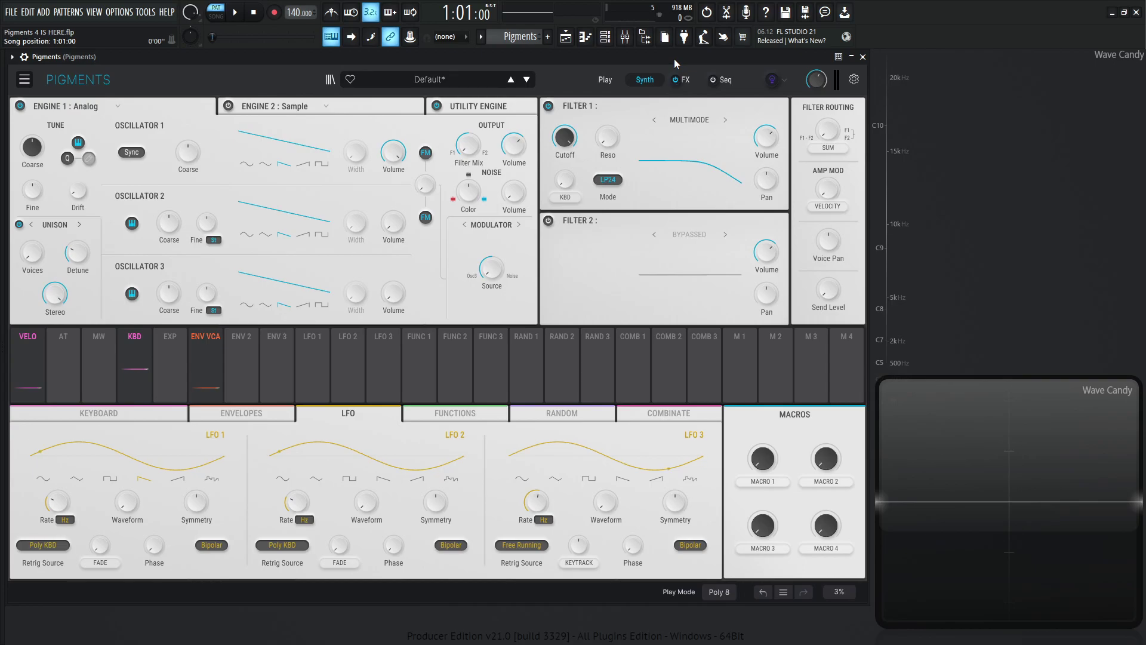
Examine the interface theme options available for the synth
click(24, 79)
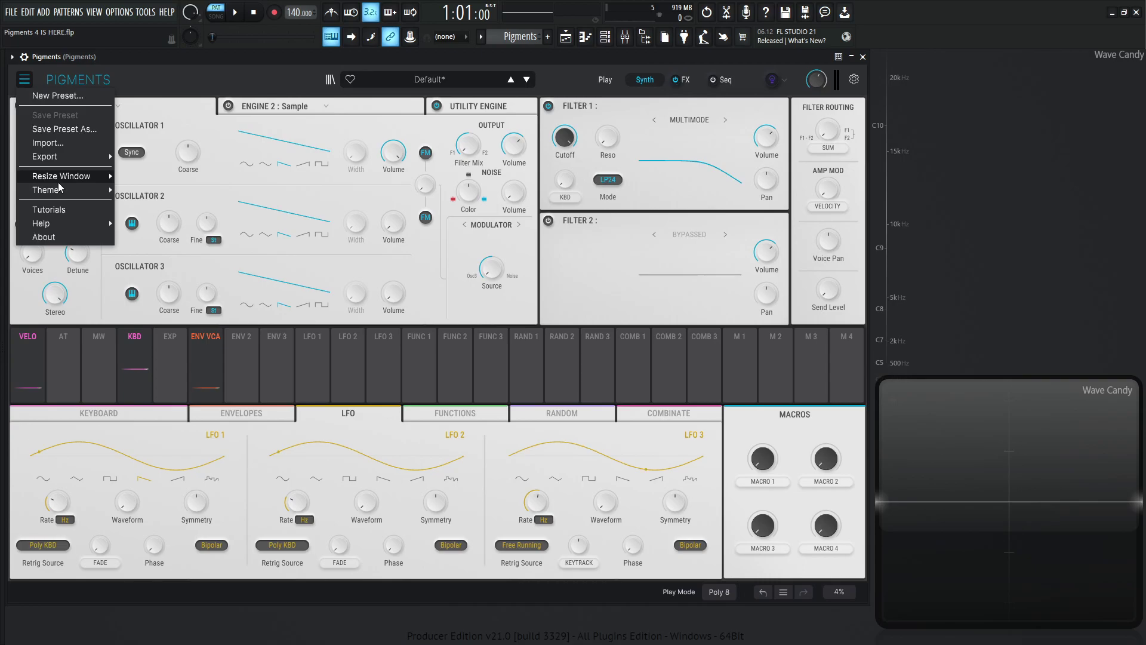
mouse_move(89, 190)
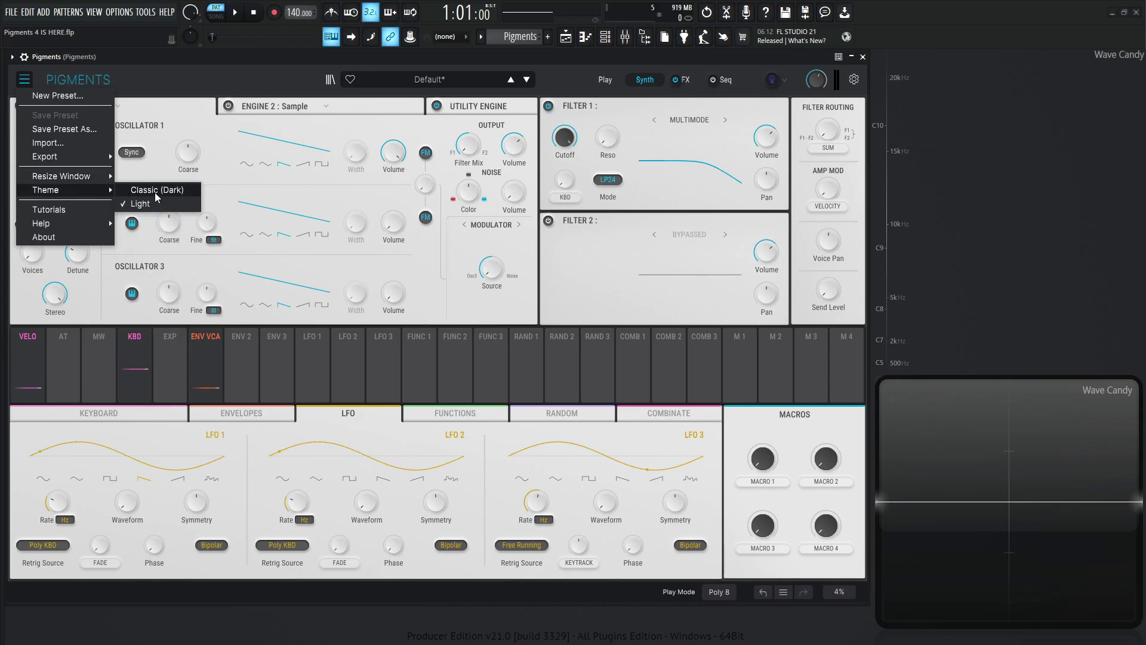
click(225, 70)
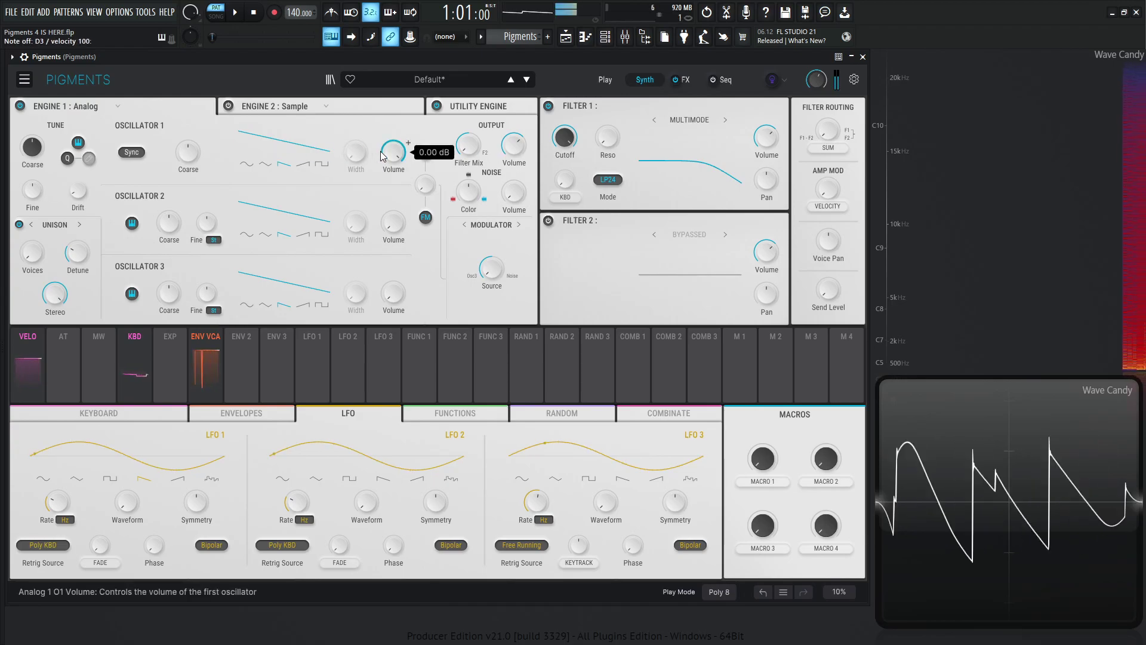
Lower Filter 1's cutoff to 934 Hz and try modulating it with Envelope 2
drag(564, 137, 565, 151)
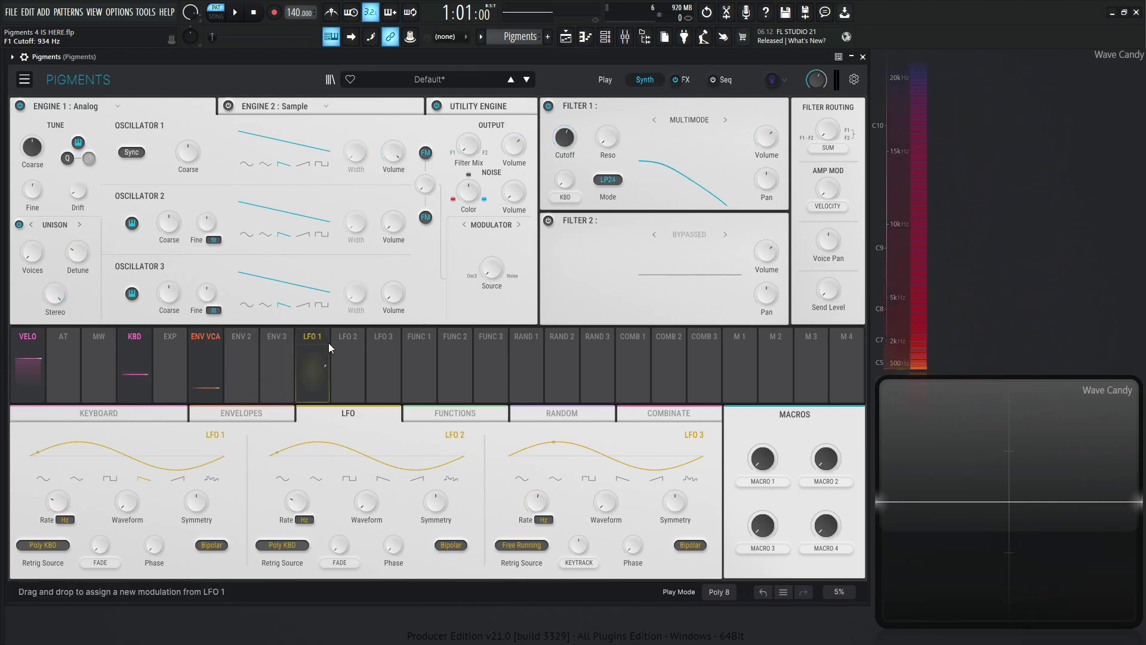
drag(245, 368, 563, 189)
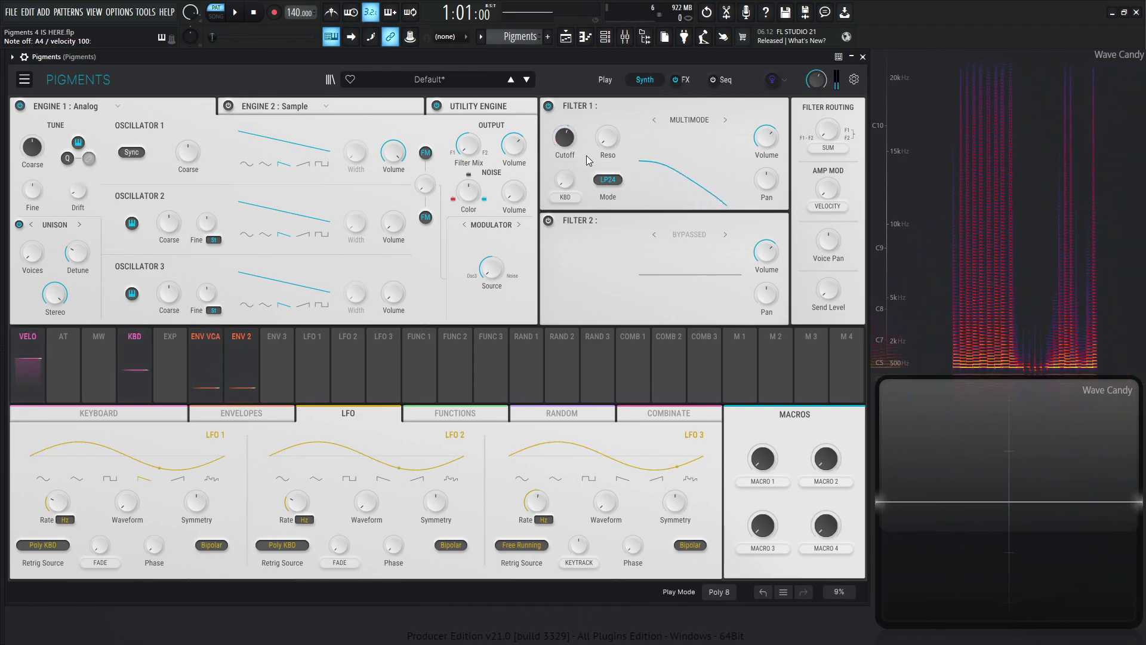
mouse_move(565, 138)
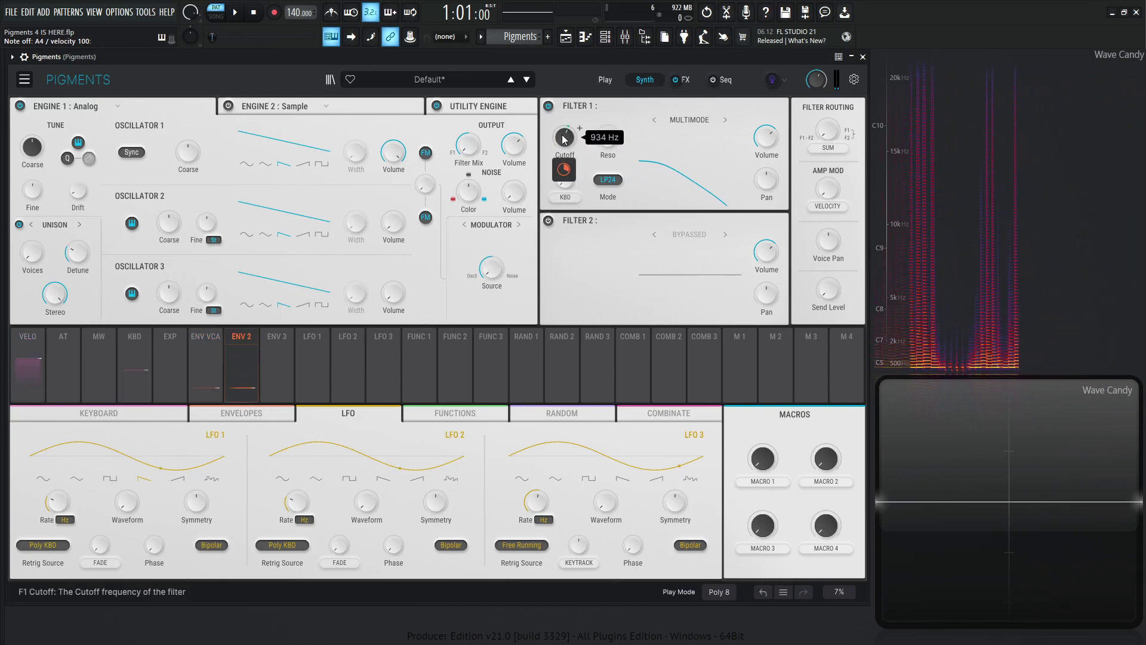
mouse_move(567, 172)
mouse_move(566, 173)
mouse_down()
mouse_move(567, 197)
mouse_move(567, 172)
mouse_up()
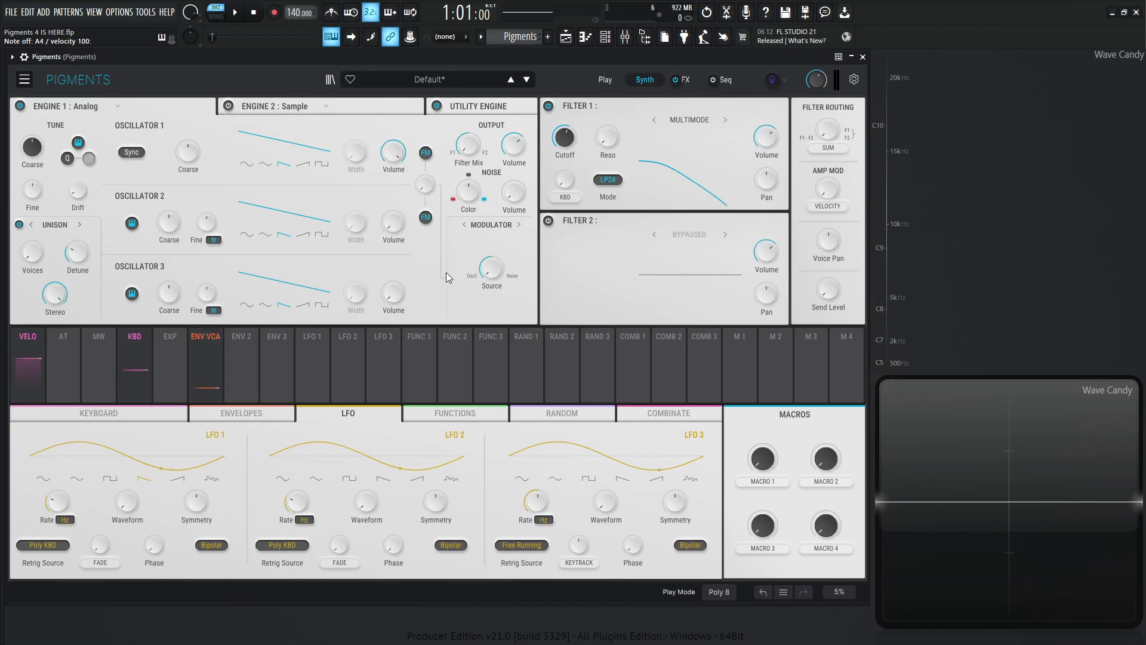
Assign LFO 1 to modulate Filter 1's cutoff in MultiMode and raise the modulation amount
drag(312, 366, 560, 151)
scroll(564, 171, up, 10)
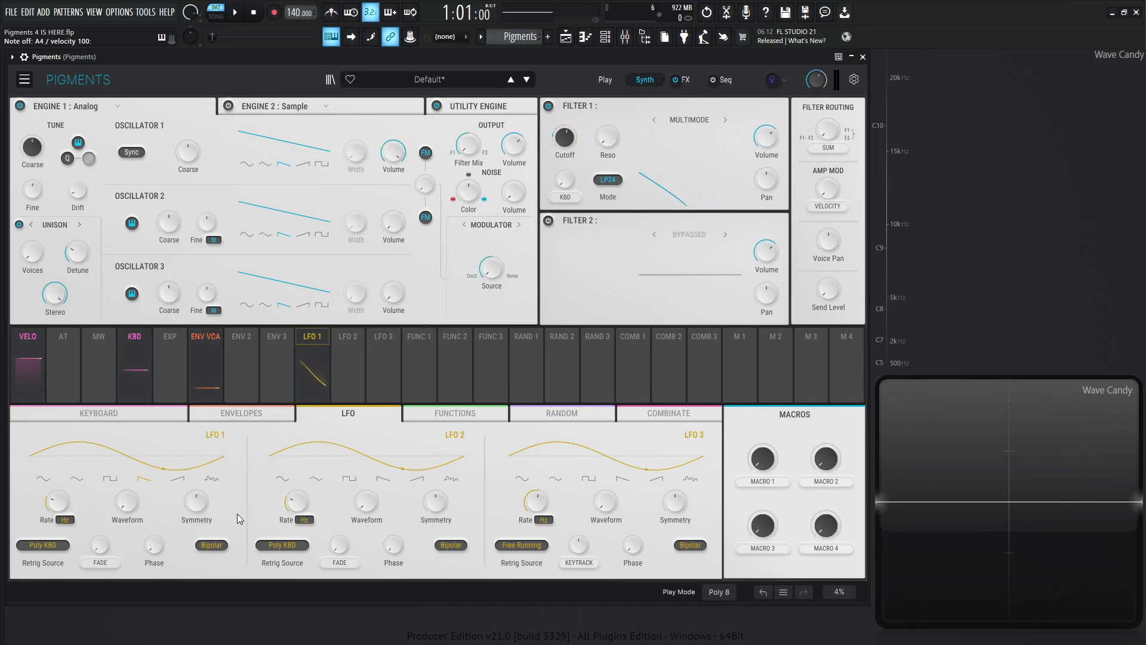
click(220, 544)
Try out different Noise color settings in the utility engine and reset the control to 0.500
click(469, 181)
drag(470, 181, 479, 233)
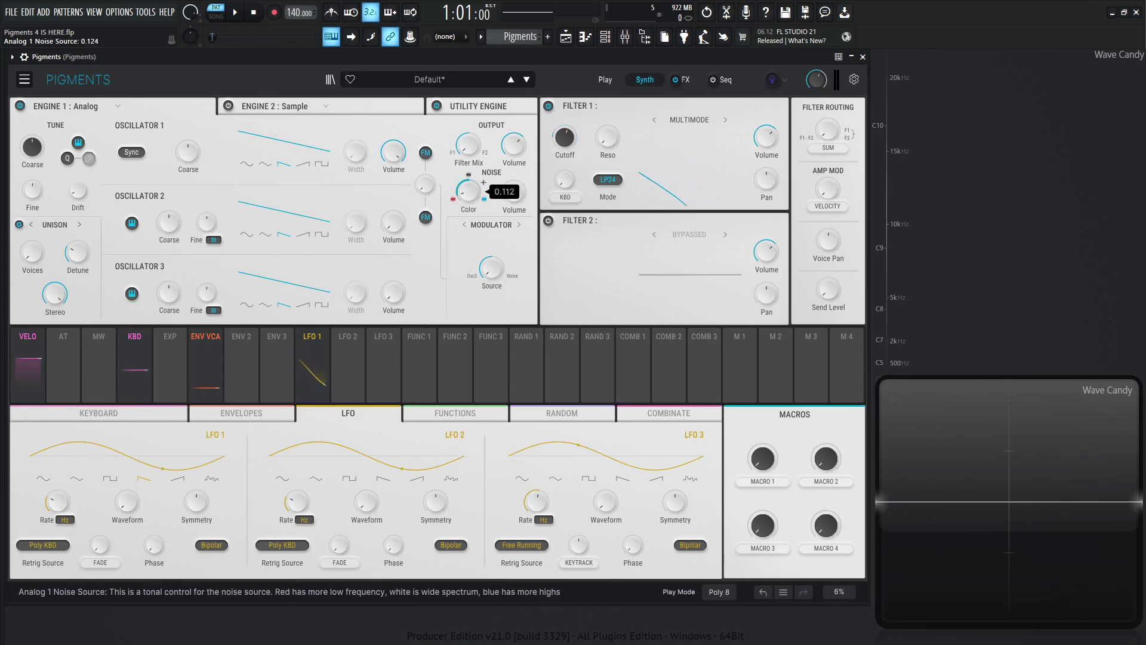
double_click(471, 199)
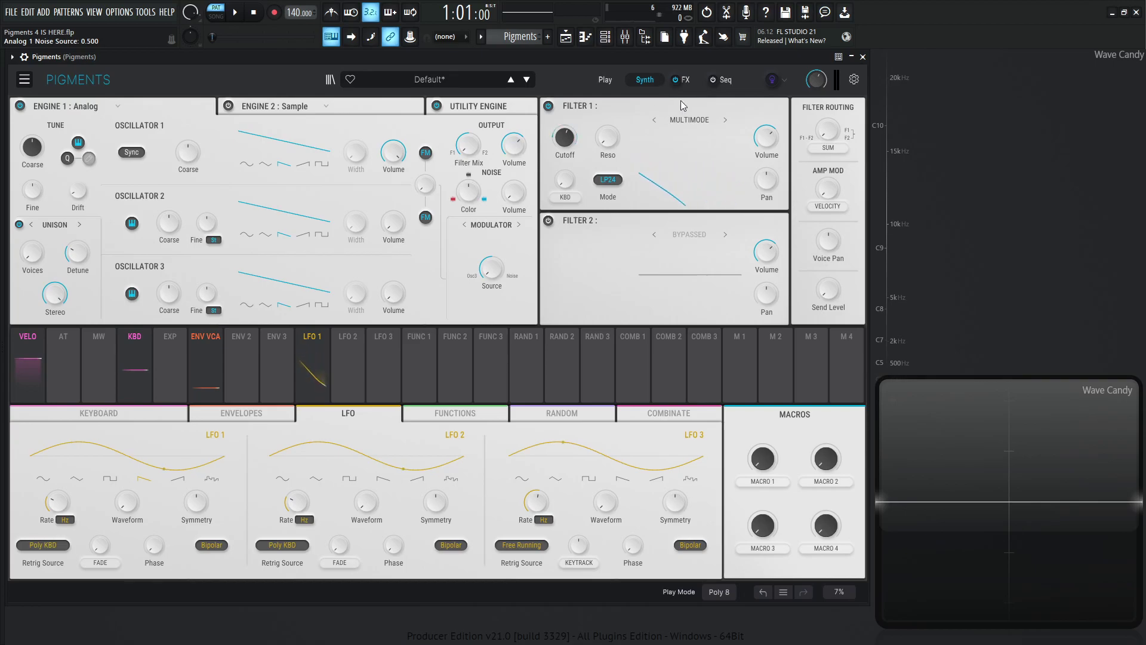
Switch to the Play view, change Engine 1's oscillator 1 waveform to sine, and play a test note
click(608, 80)
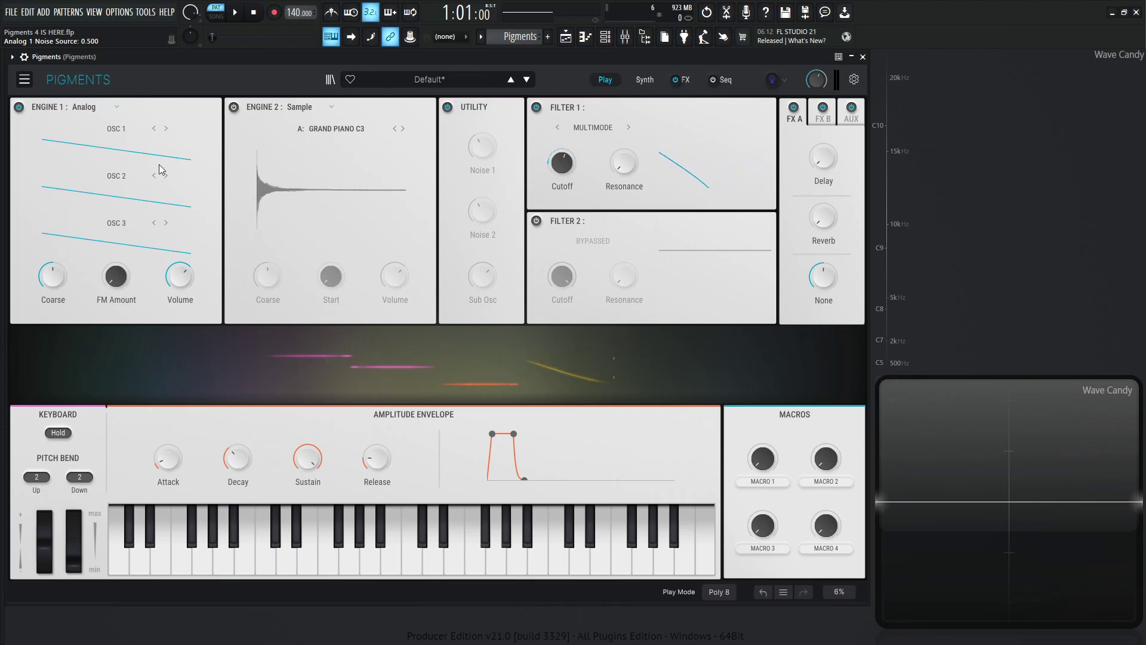
click(167, 127)
click(167, 127)
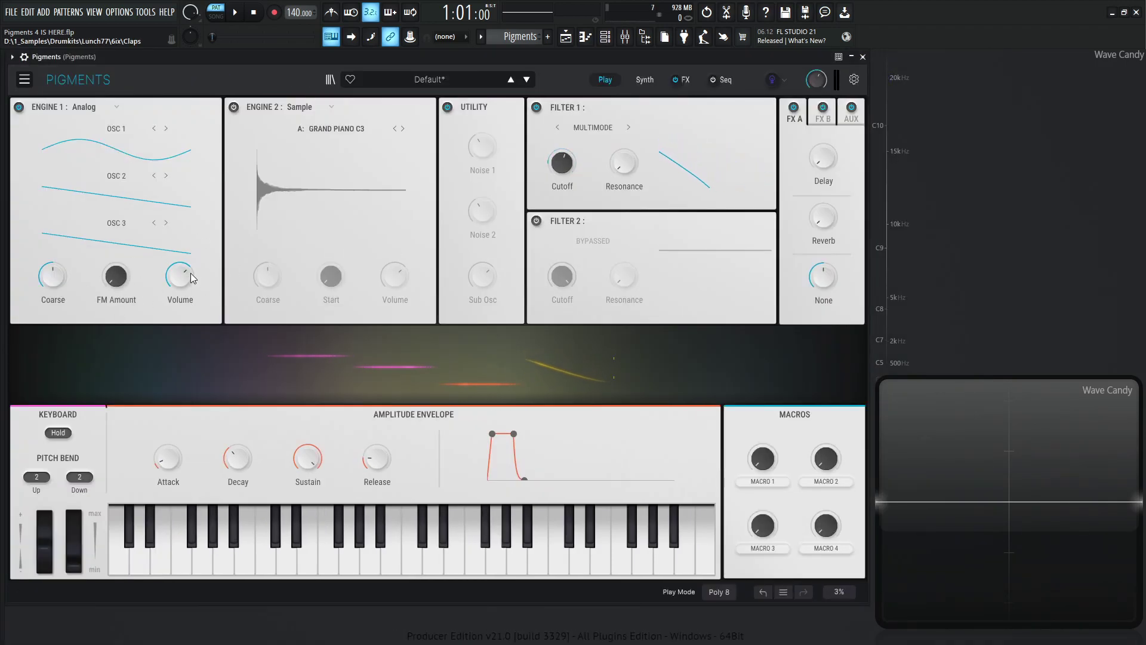
mouse_move(186, 285)
key(x)
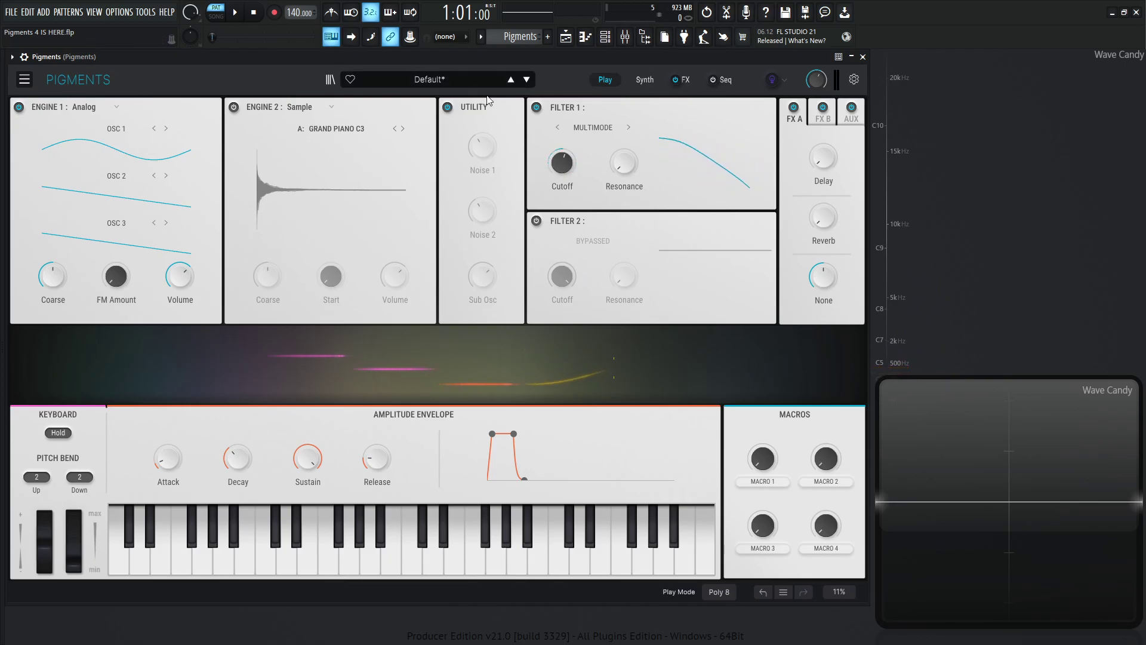
Look through the FX B and AUX effect controls in the Play view and return to FX A
click(821, 122)
click(846, 120)
click(801, 120)
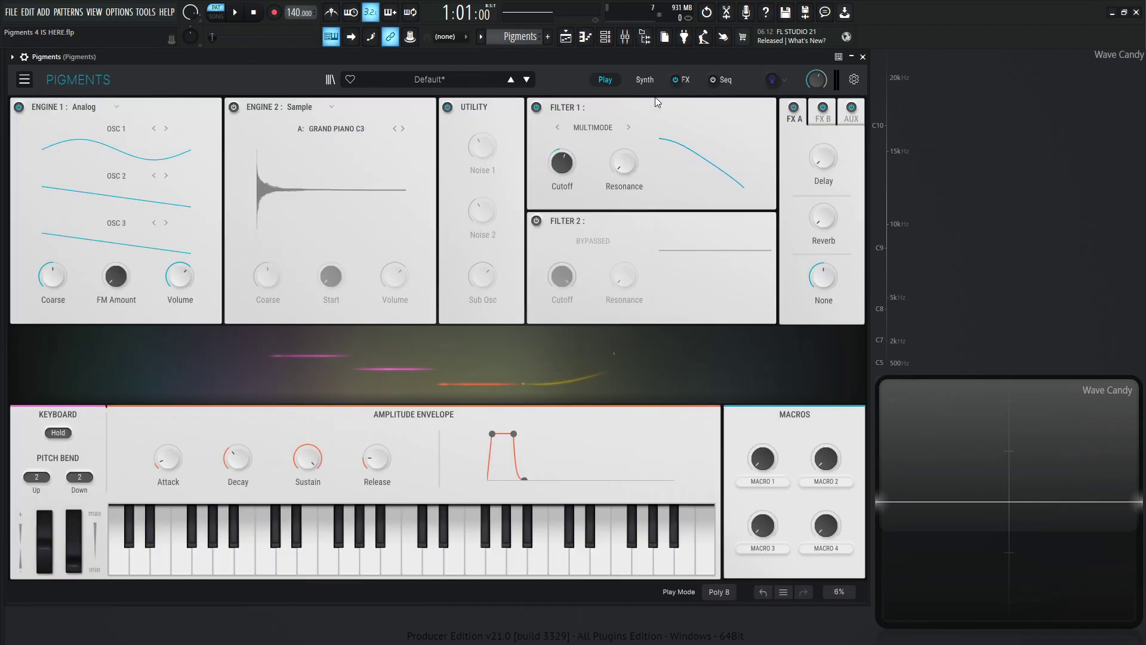
Return to the Synth view and change Filter 1's type from MultiMode to MS-20
click(644, 79)
click(685, 121)
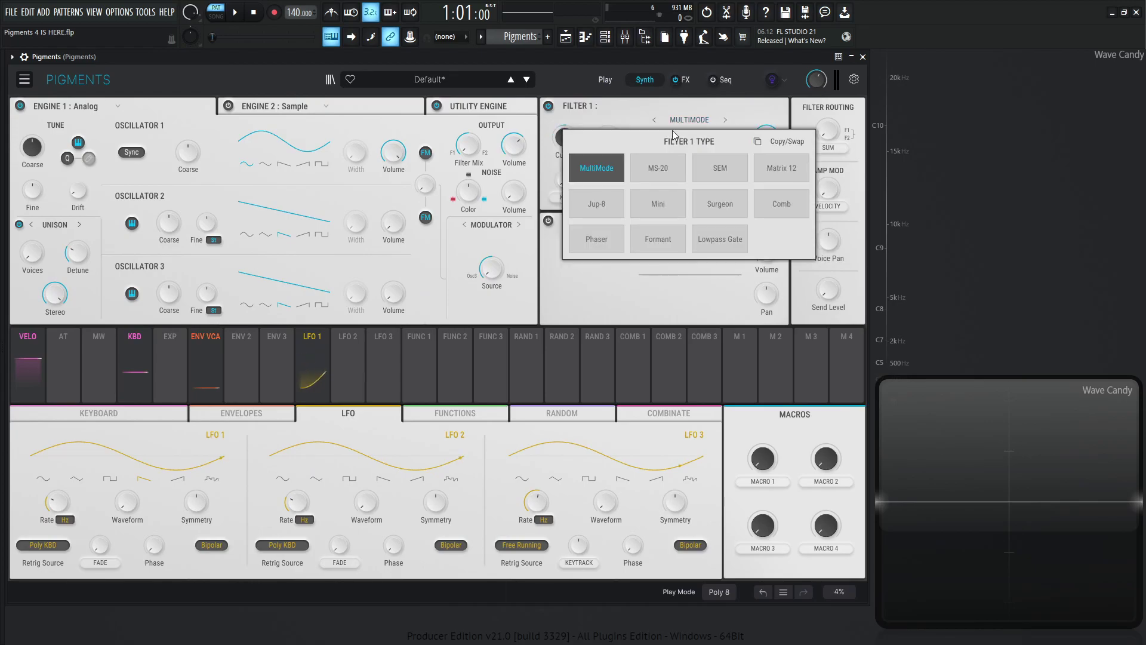
click(667, 174)
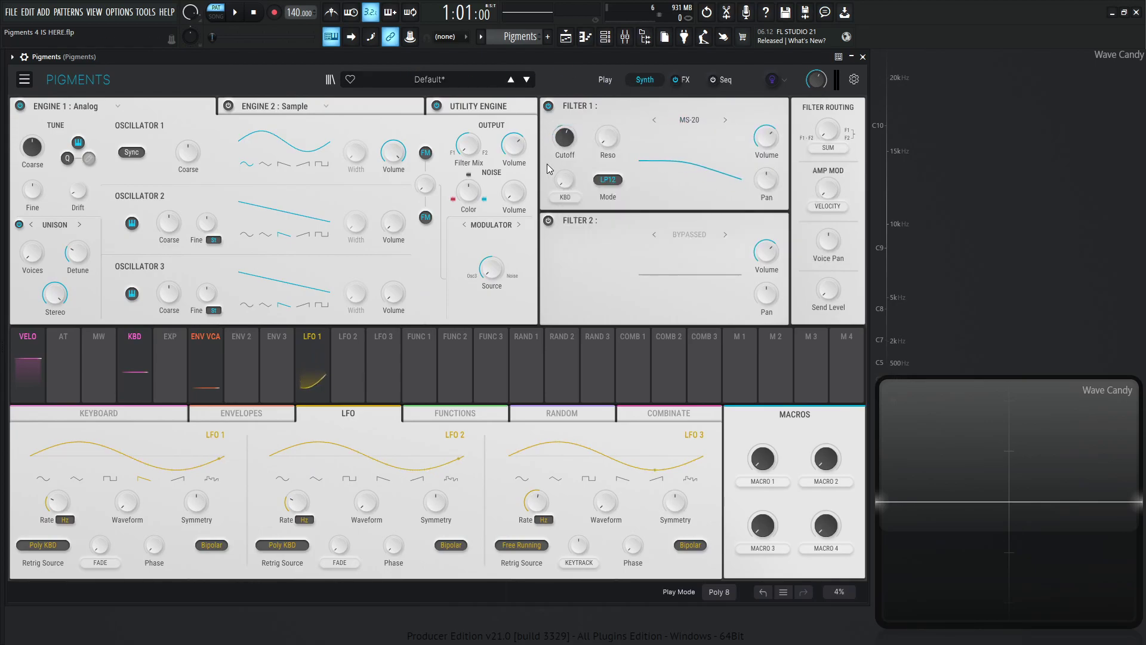
Start a new preset to reset the synth to its default patch
click(24, 79)
click(51, 93)
click(111, 106)
click(57, 148)
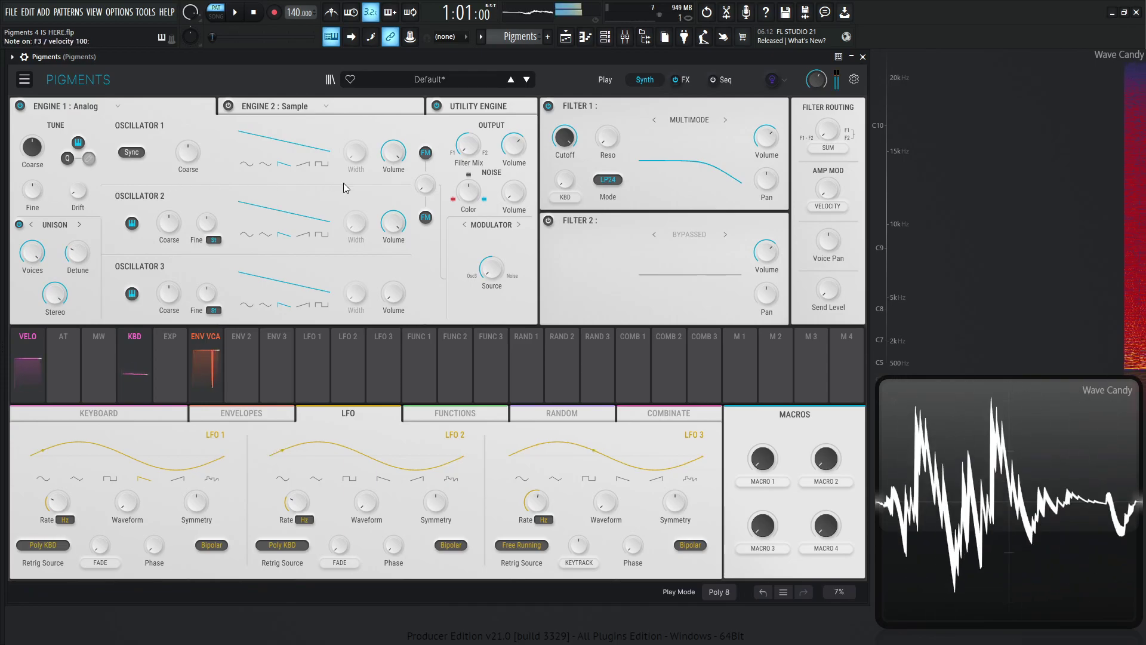
Lower the Pigments mixer track's volume to -2.6 dB and close the mixer
key(F9)
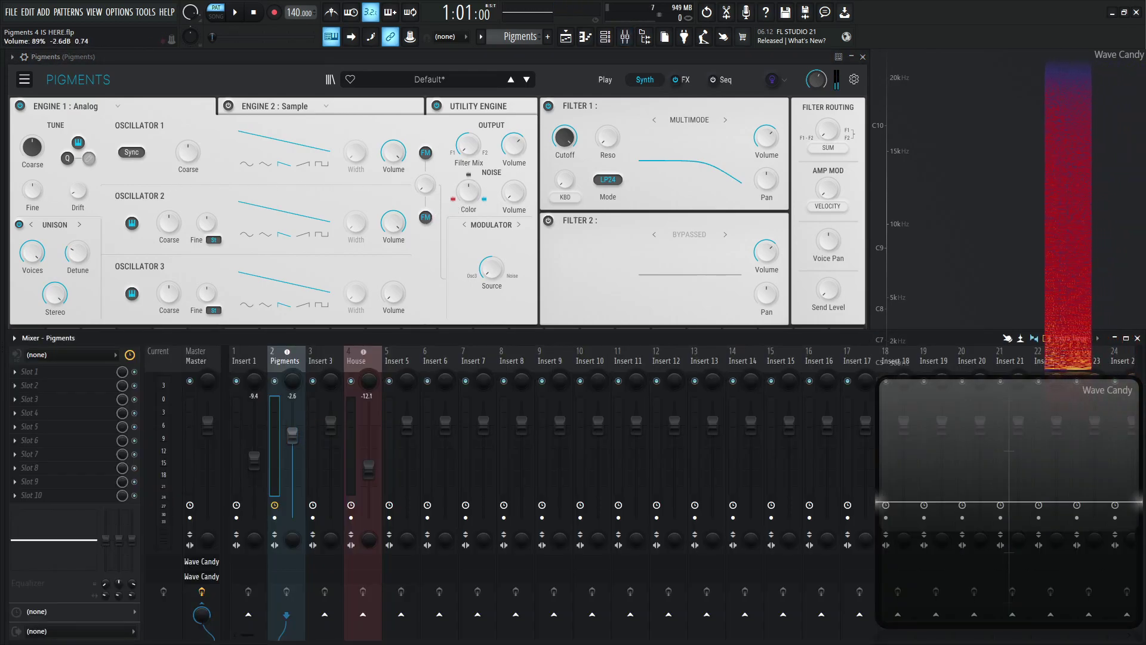
key(F9)
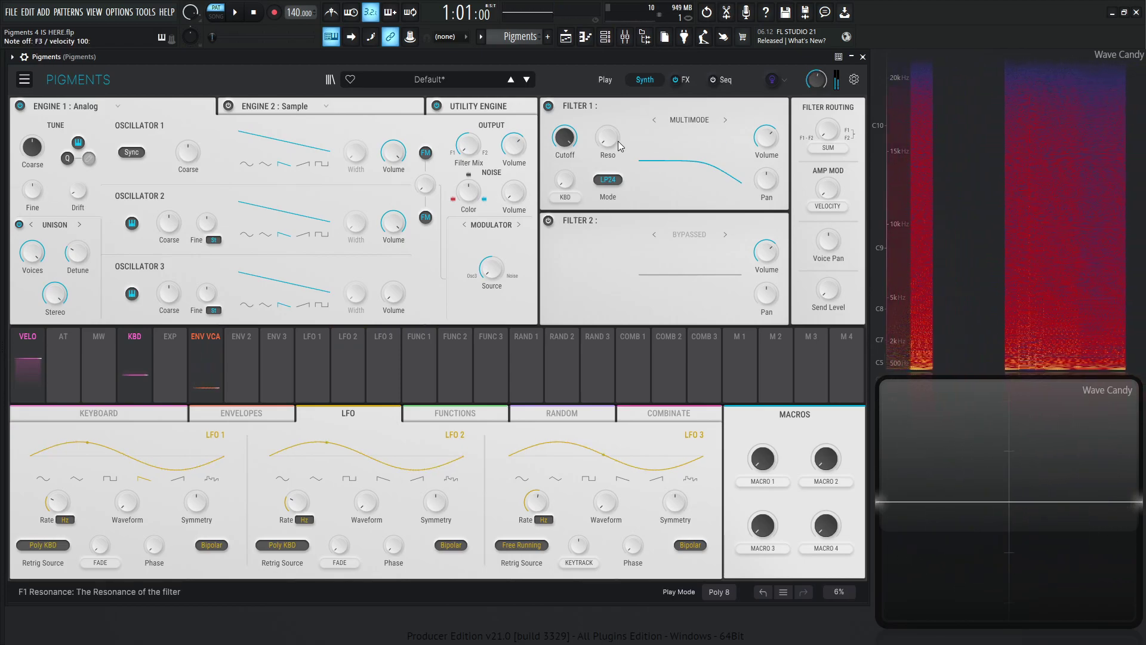
Set Filter 1's type to MS-20 in the new preset and sweep its cutoff
click(689, 121)
click(664, 170)
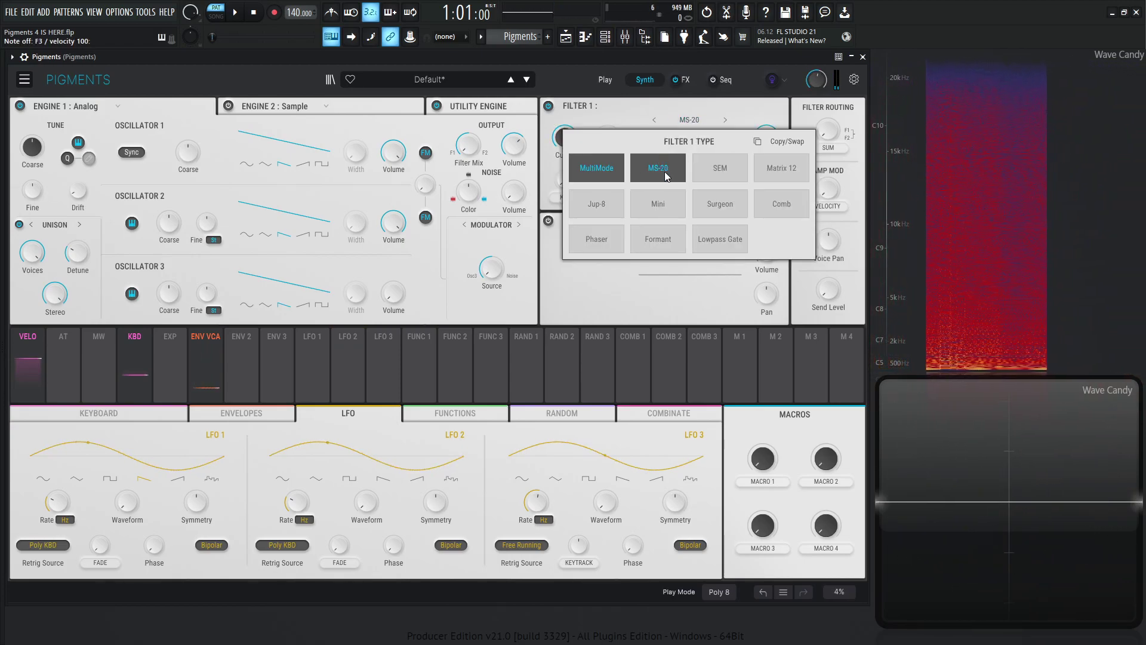
mouse_move(564, 138)
mouse_down()
mouse_move(564, 113)
mouse_move(564, 136)
mouse_up()
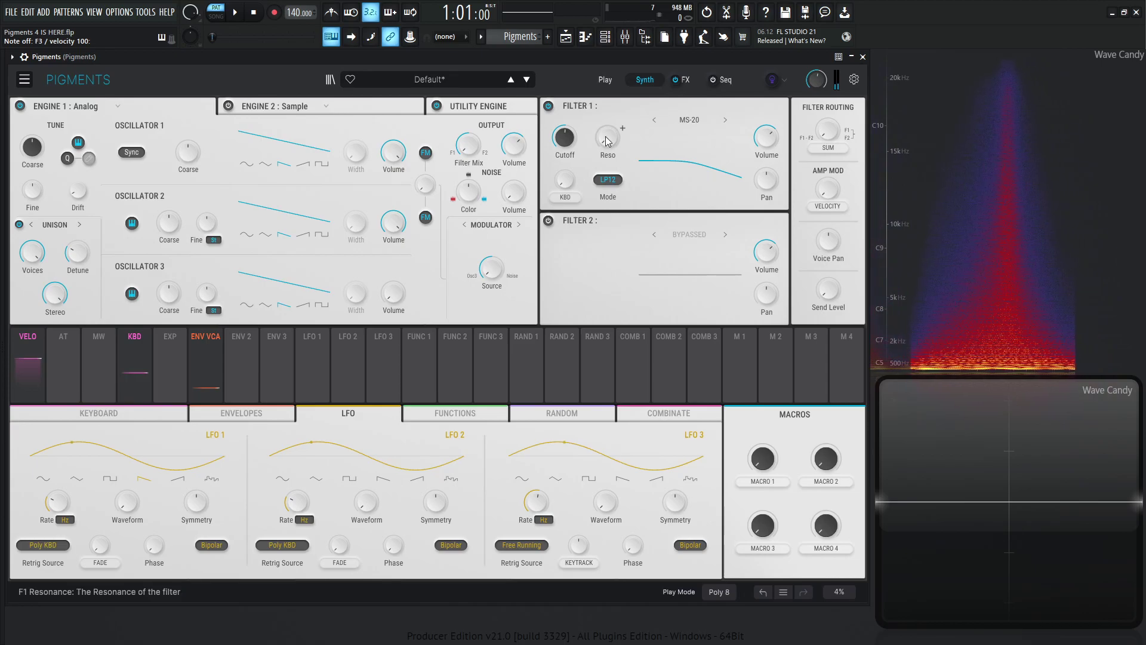
Raise Filter 1's resonance to about 0.76 and sweep the cutoff, ending at about 5418 Hz
mouse_move(613, 140)
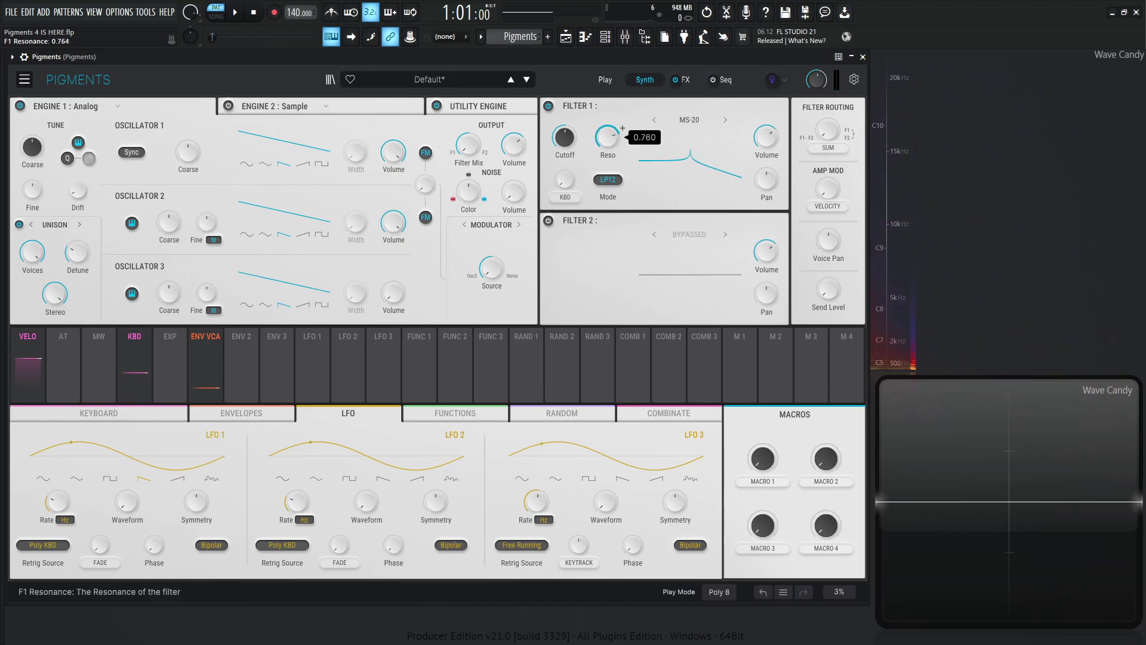
drag(579, 128, 579, 126)
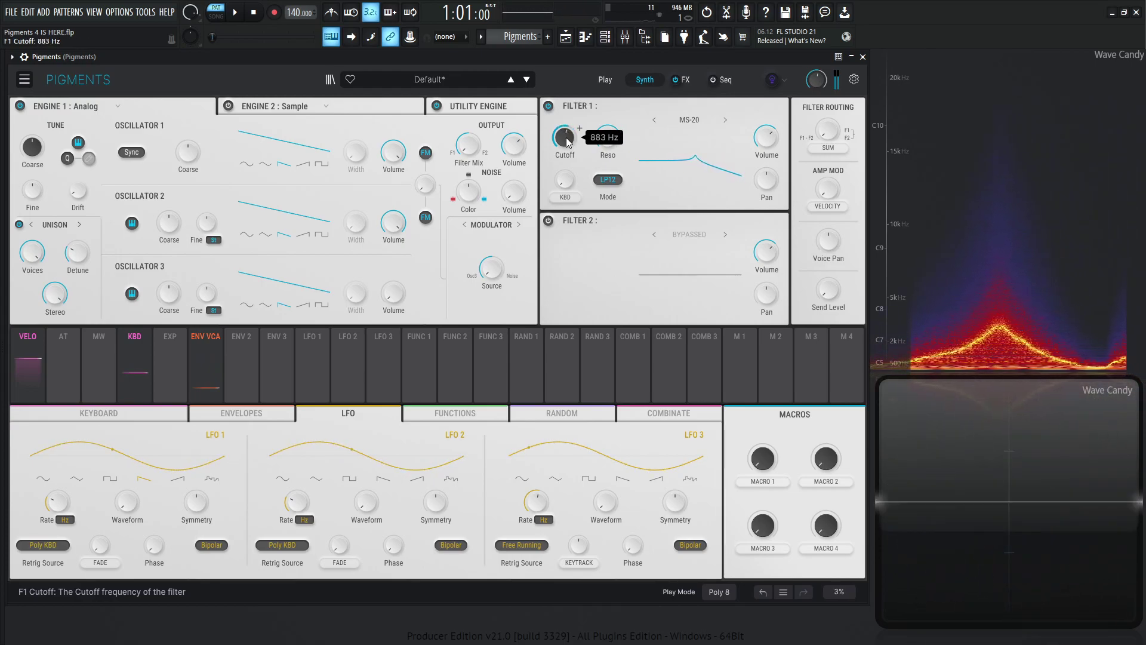
drag(579, 127, 579, 128)
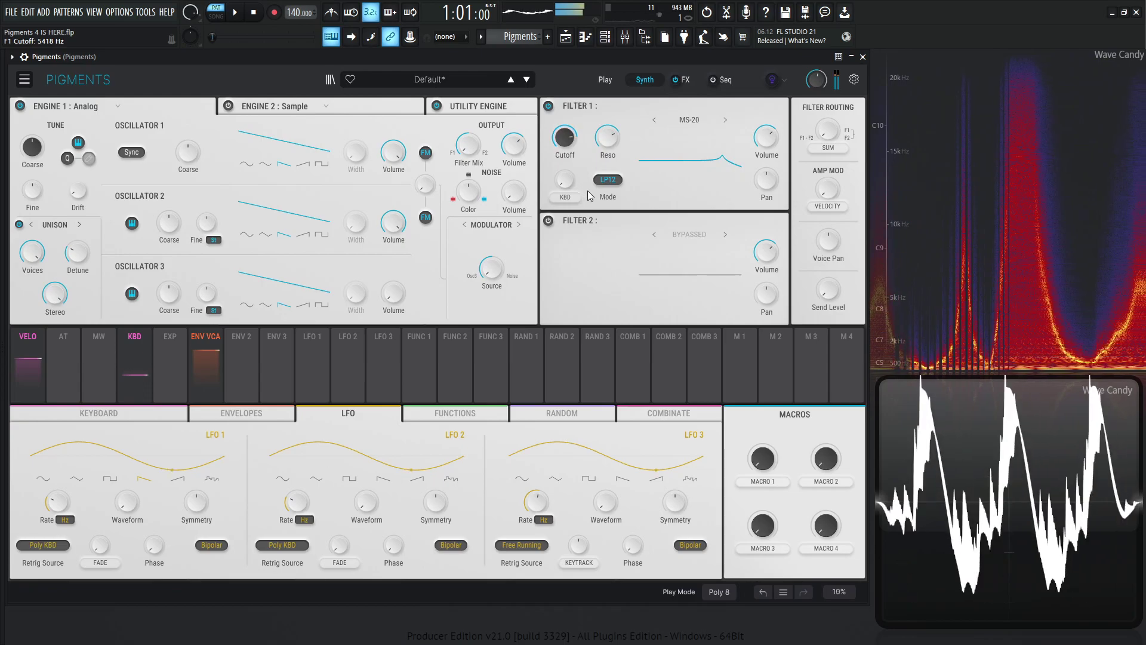
Switch the MS-20 filter's mode to HP6 and adjust its cutoff and resonance
click(607, 179)
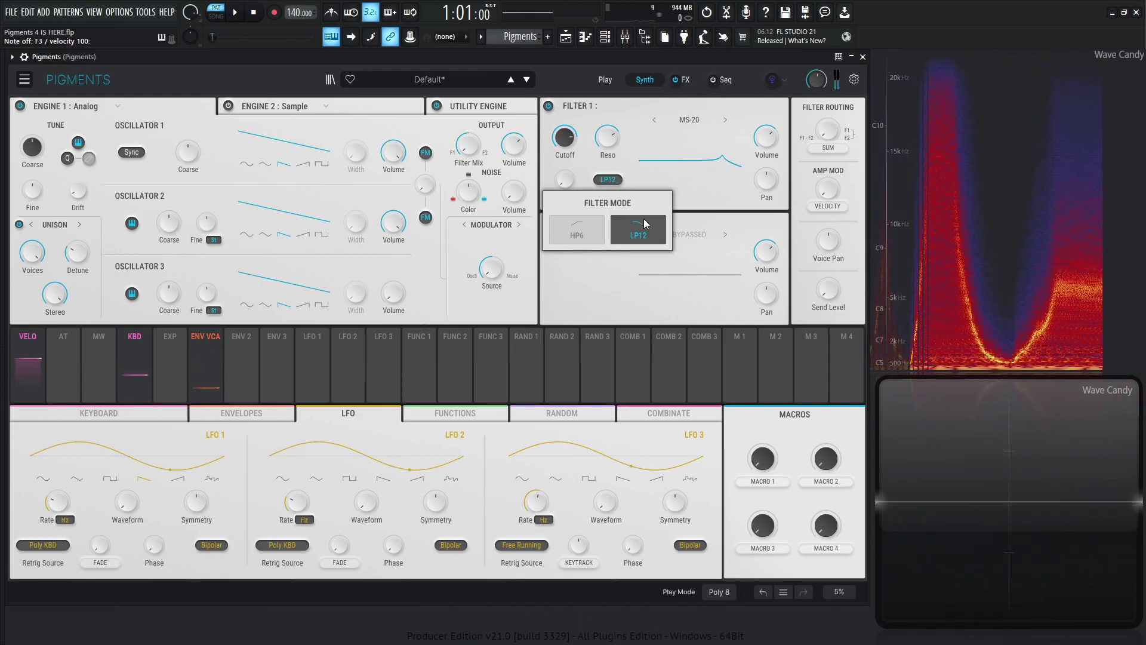
click(600, 231)
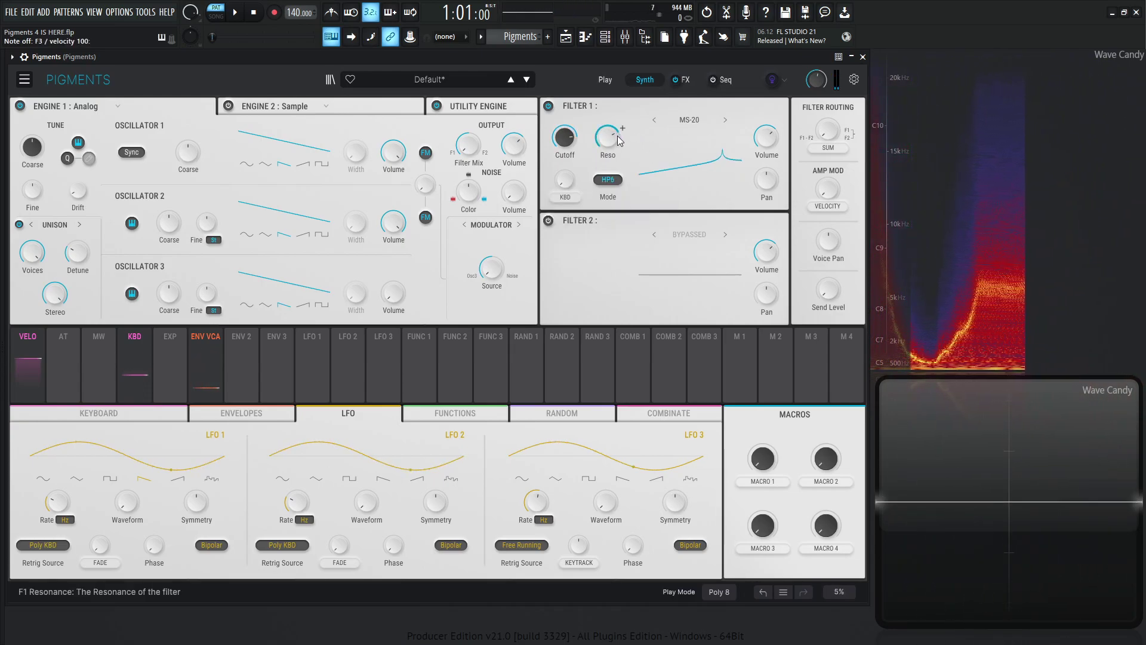
drag(570, 148, 570, 203)
drag(612, 143, 574, 141)
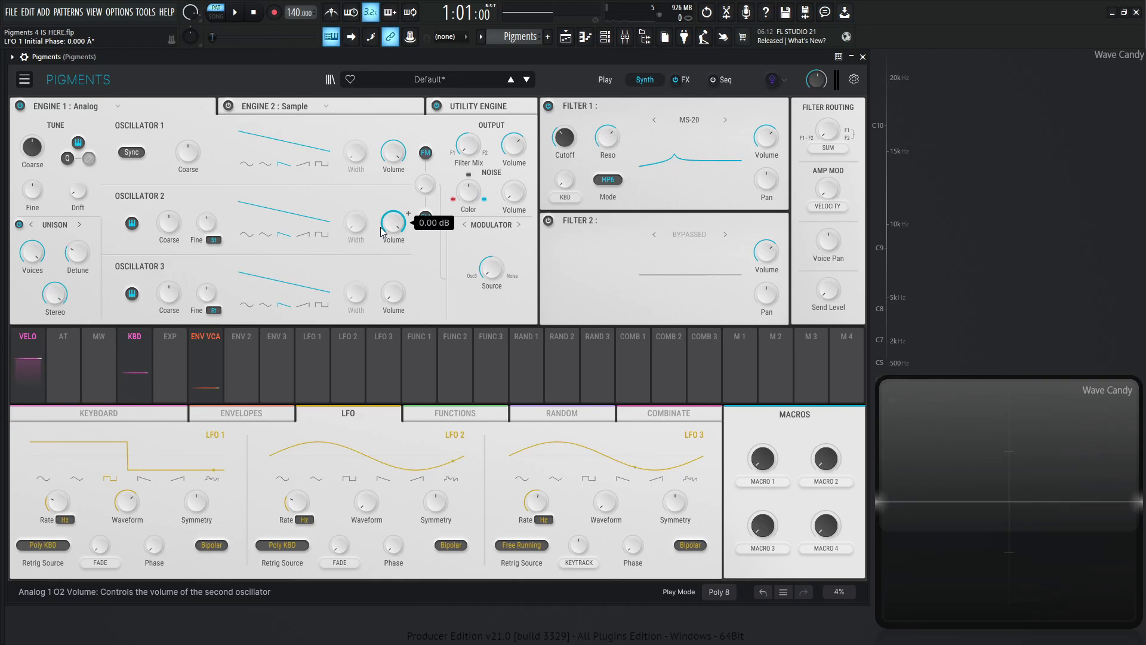
Try LFO 1's triangle and rising saw waveforms, and set it to the random stepped shape
click(77, 479)
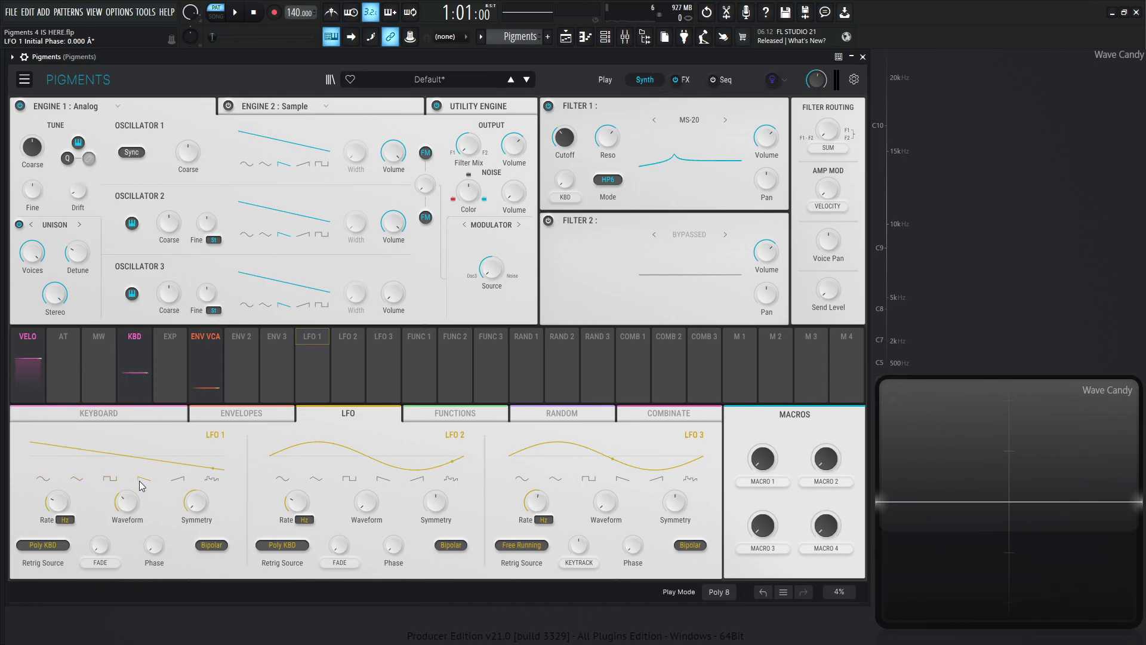
click(170, 478)
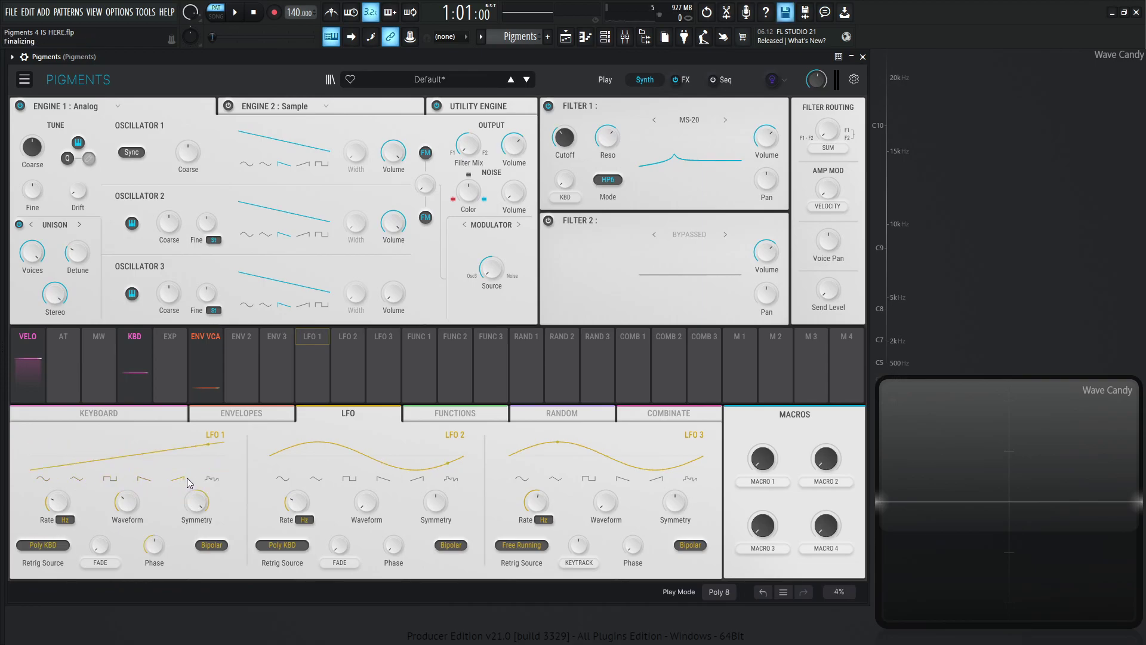
click(210, 479)
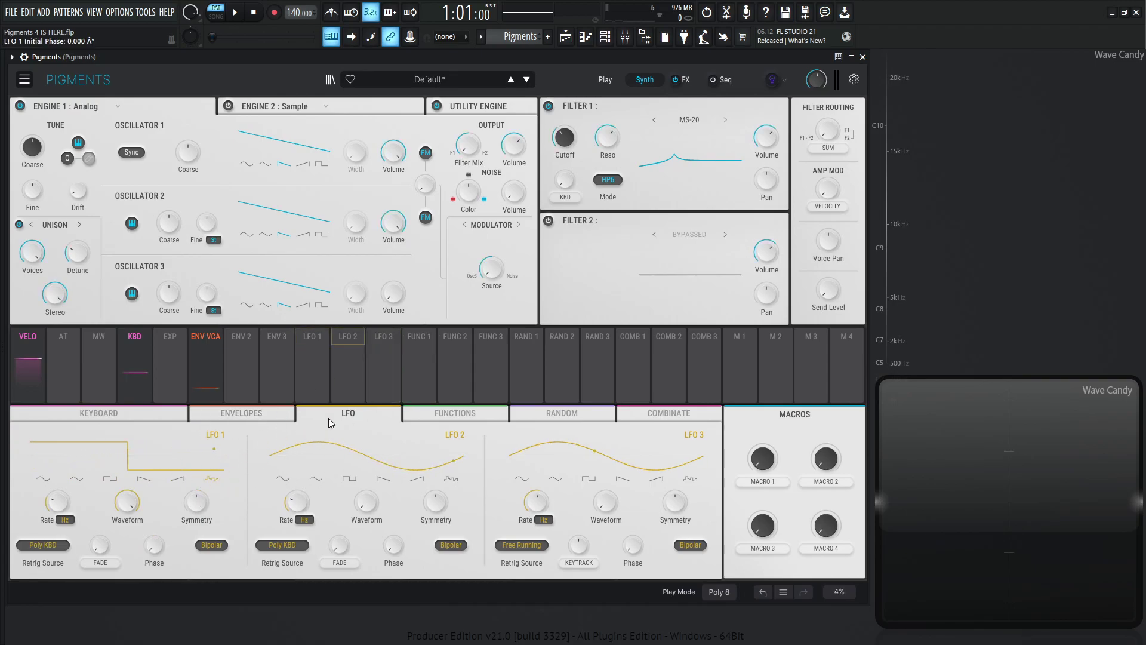
Assign the random LFO 1 to the MS-20 filter's cutoff and adjust the modulation amount
drag(317, 370, 564, 138)
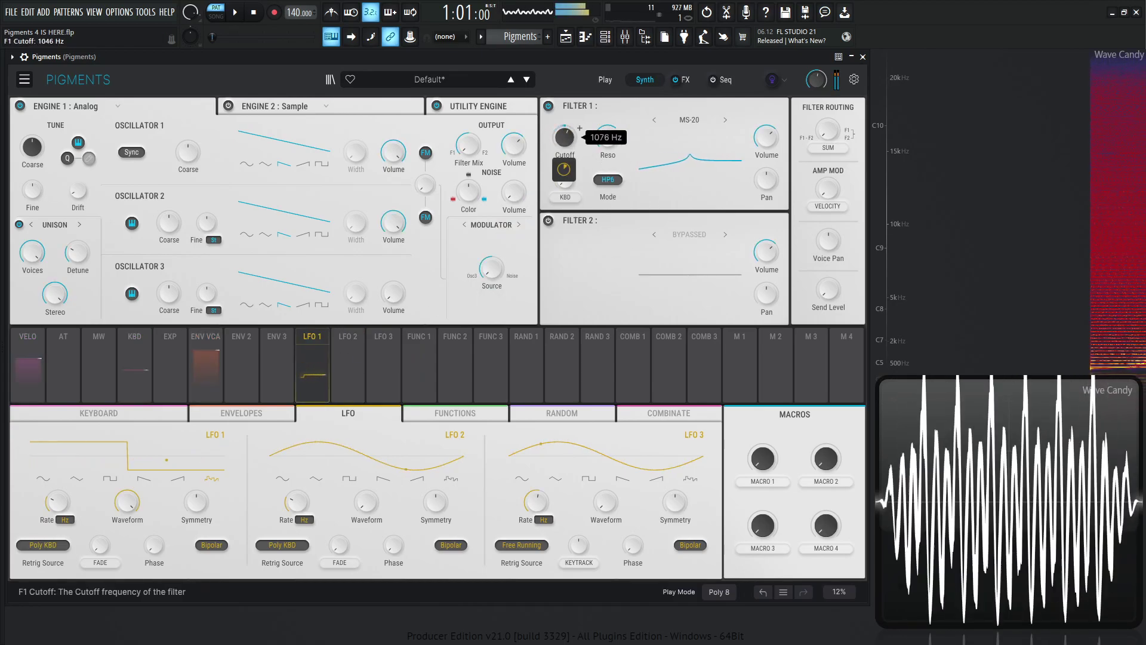
mouse_move(564, 168)
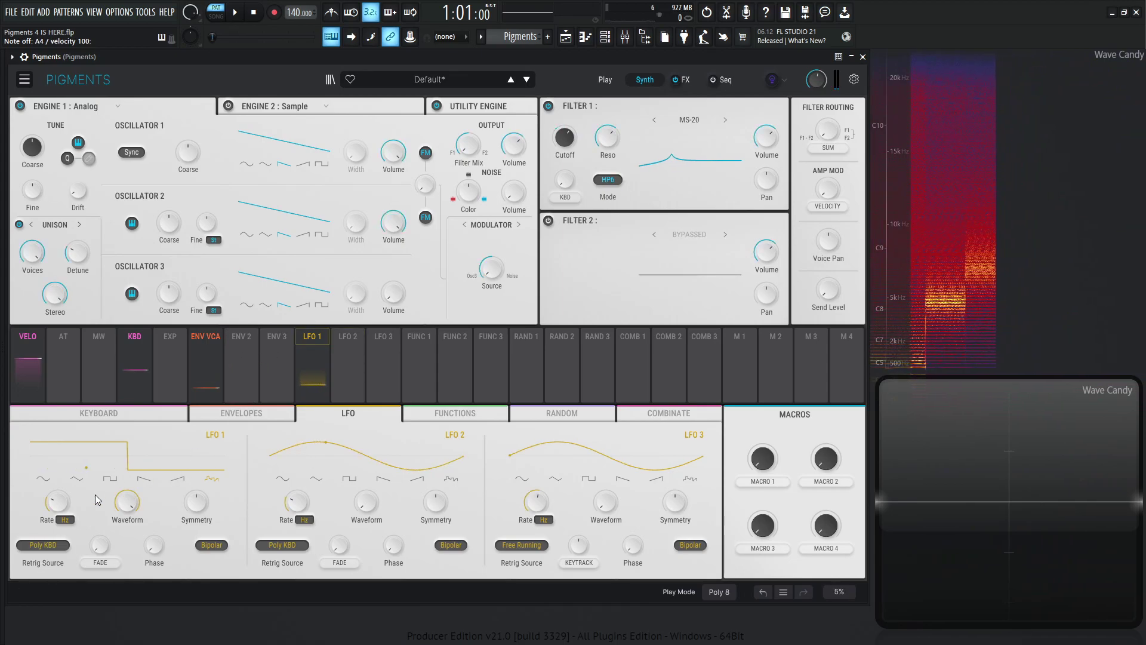
Set LFO 1's rate type to Triplets only and its rate to 1/8 triplet
click(66, 519)
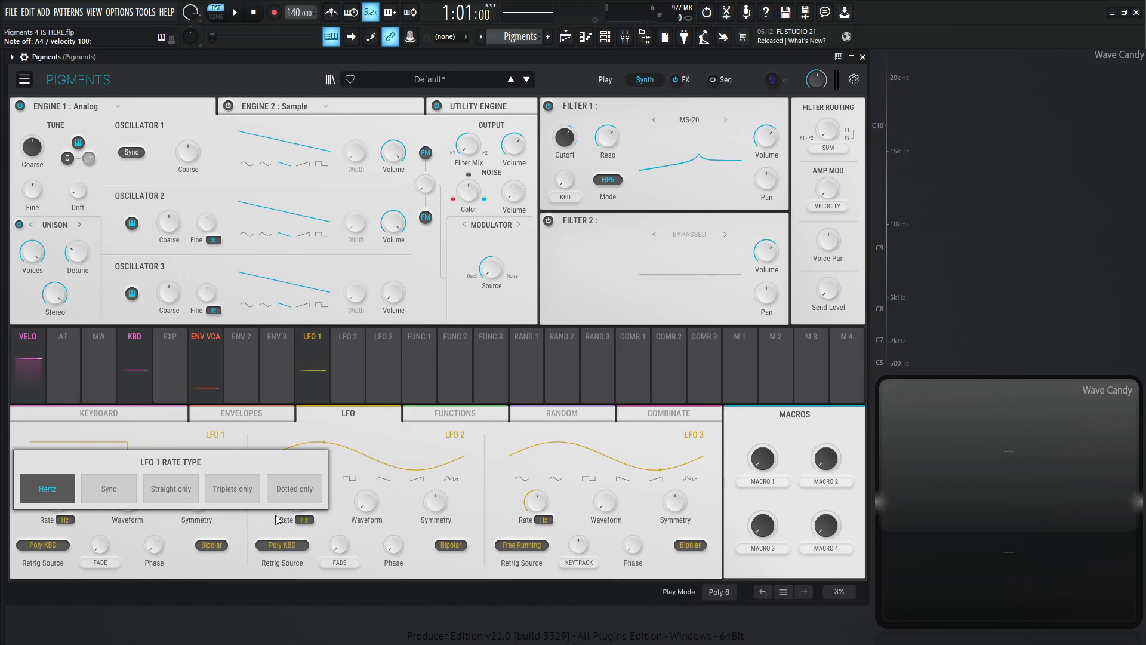
click(228, 490)
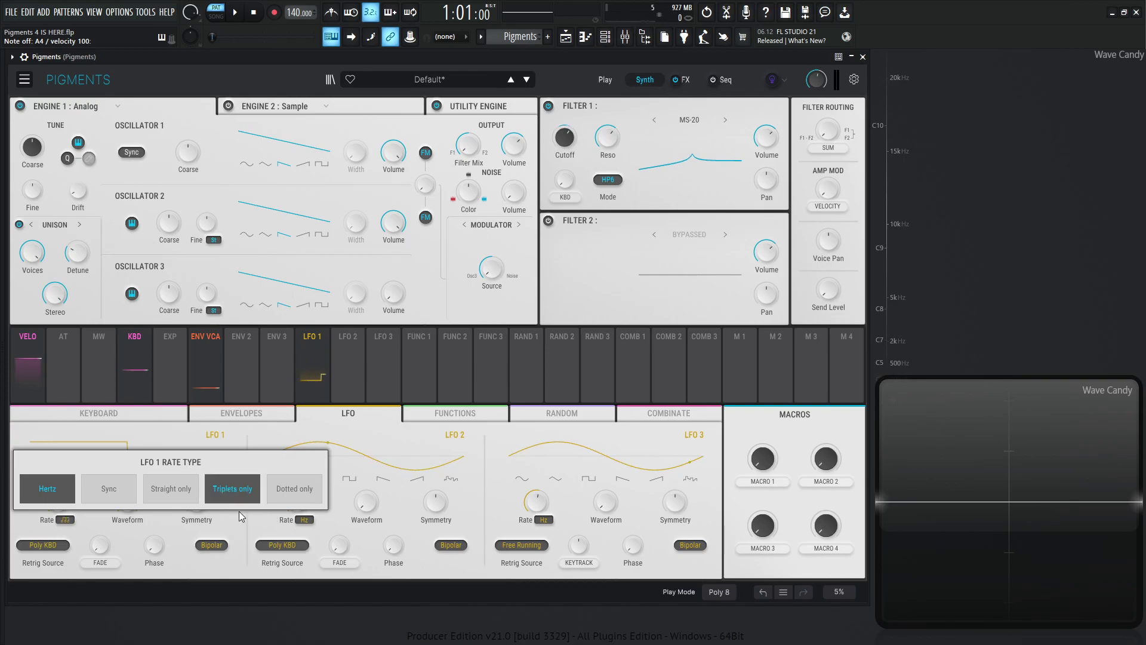
mouse_move(73, 494)
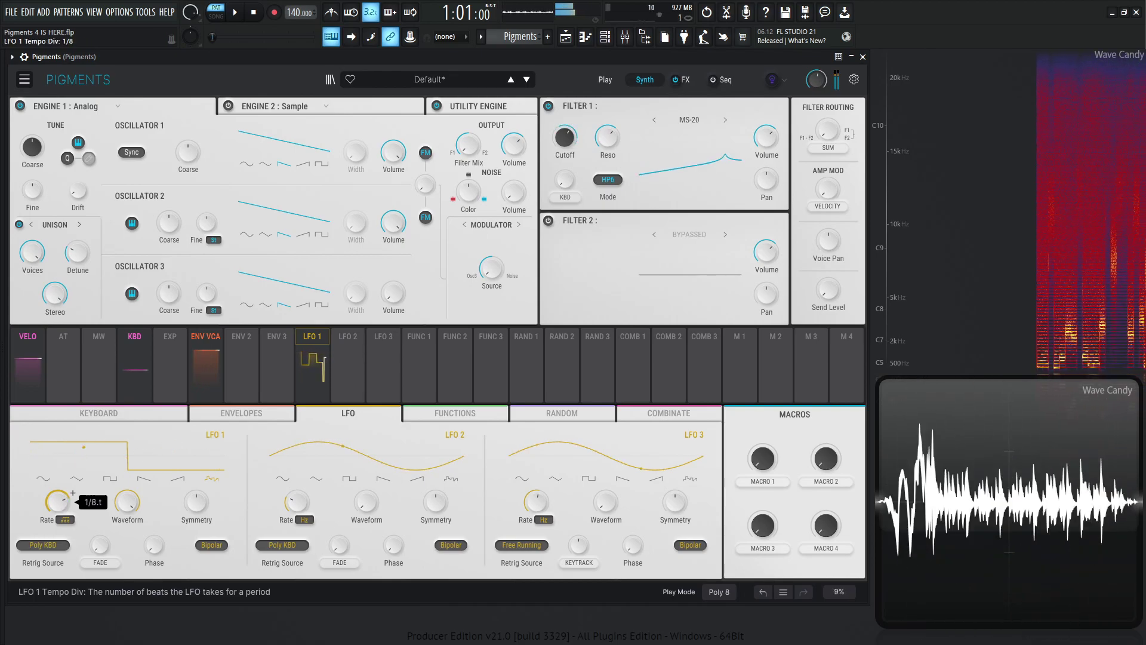
Try LFO 1 rates of 1/16 and 1/1 triplet, and return the rate to 1/8 triplet
scroll(73, 493, up, 1)
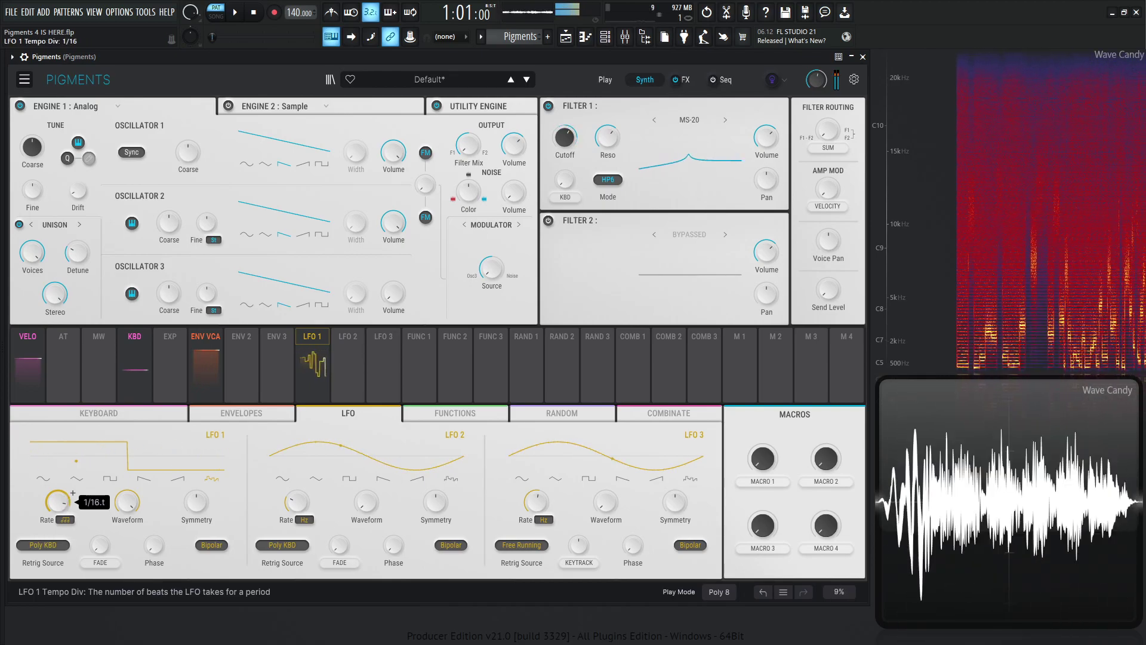
scroll(65, 508, down, 1)
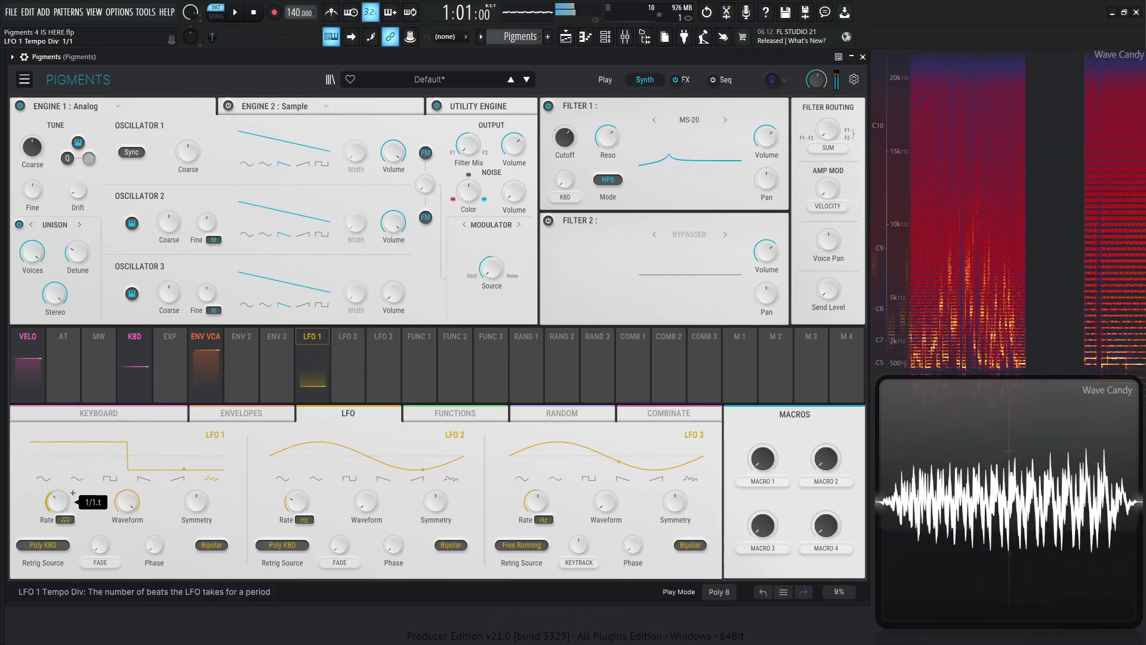
scroll(64, 507, up, 1)
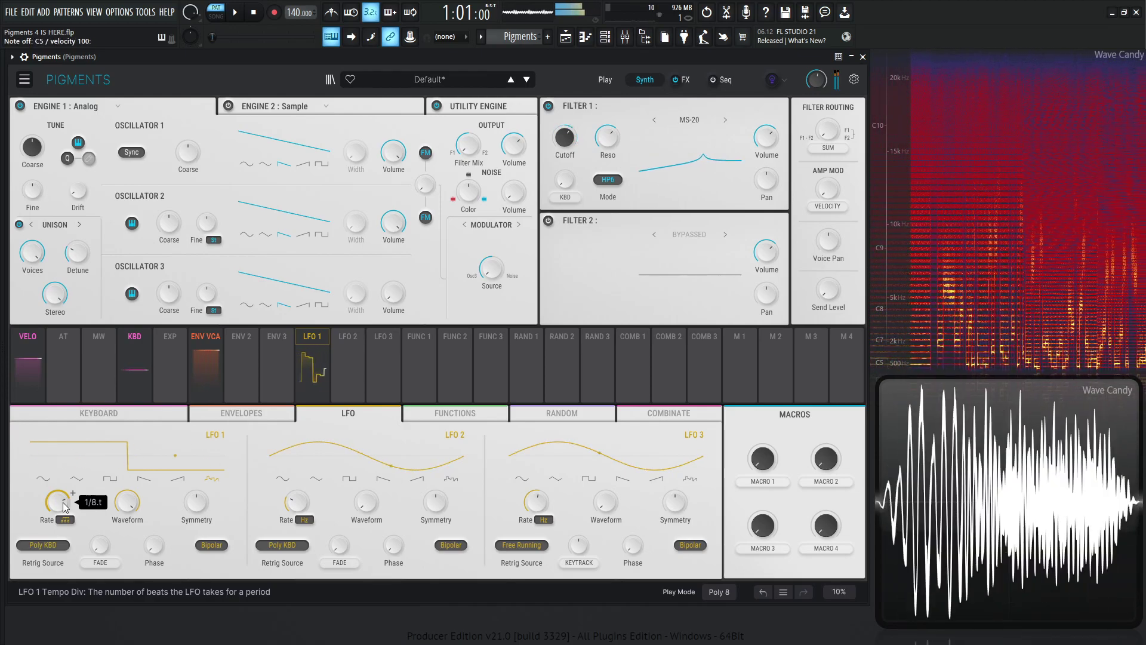
Start a new default preset with Engine 1's wavetable position on the saw wave and more unison voices
click(24, 80)
click(54, 92)
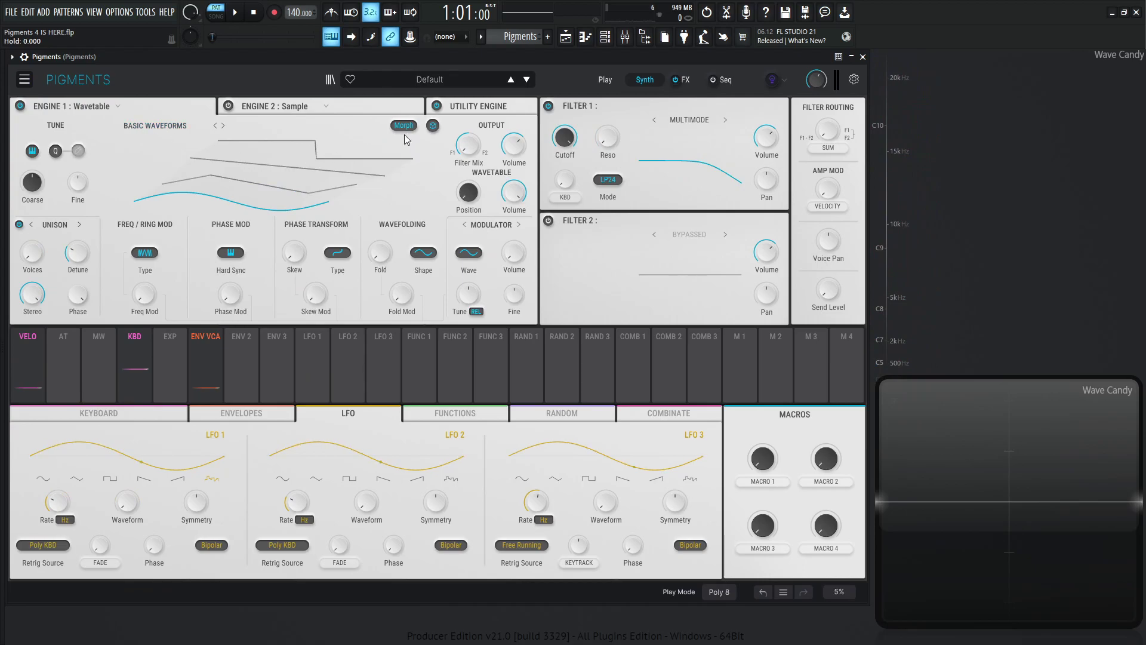
mouse_move(471, 195)
mouse_down()
mouse_move(471, 177)
mouse_move(468, 190)
mouse_up()
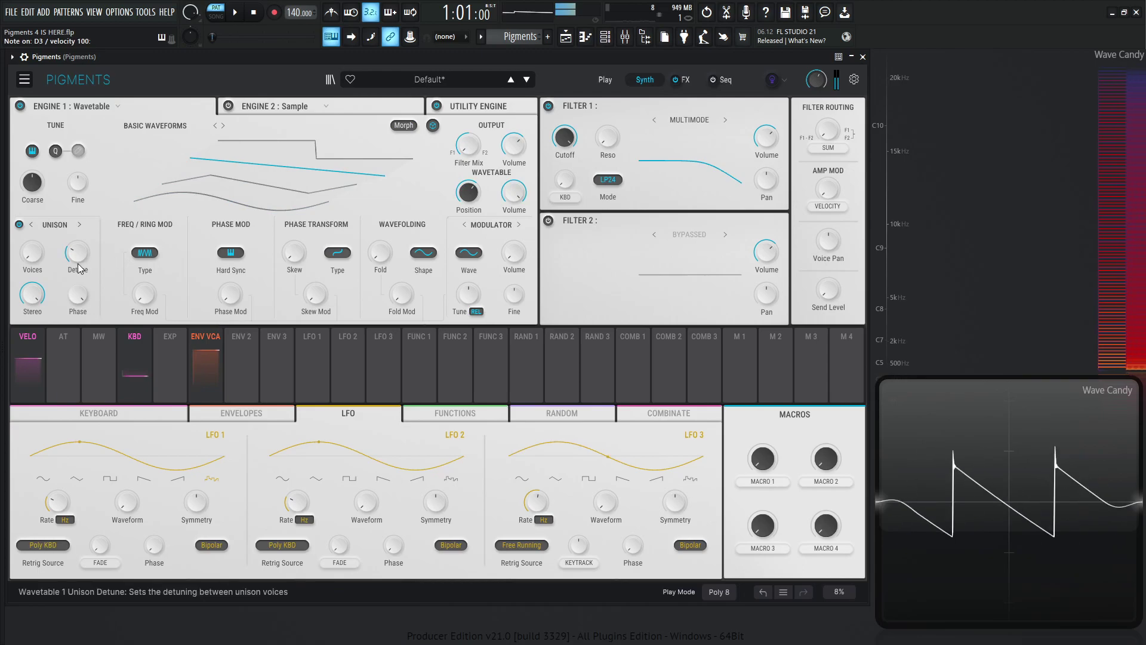
drag(32, 253, 32, 220)
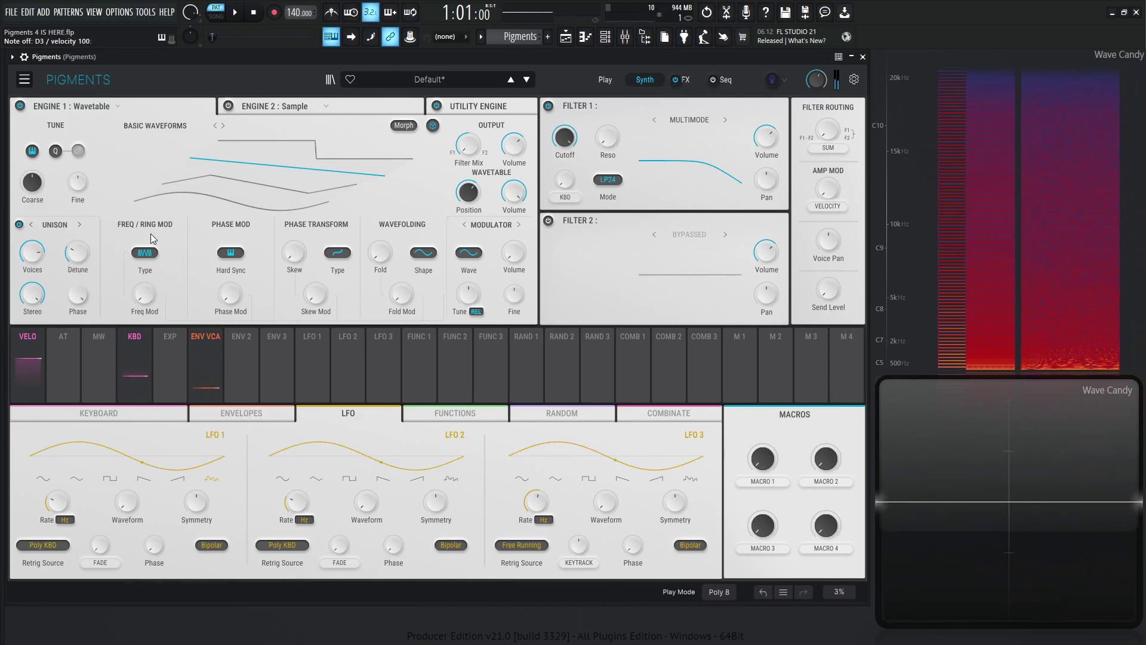
View Engine 1's frequency modulation types without changing them, and raise the phase modulation amount to about 0.94
click(145, 254)
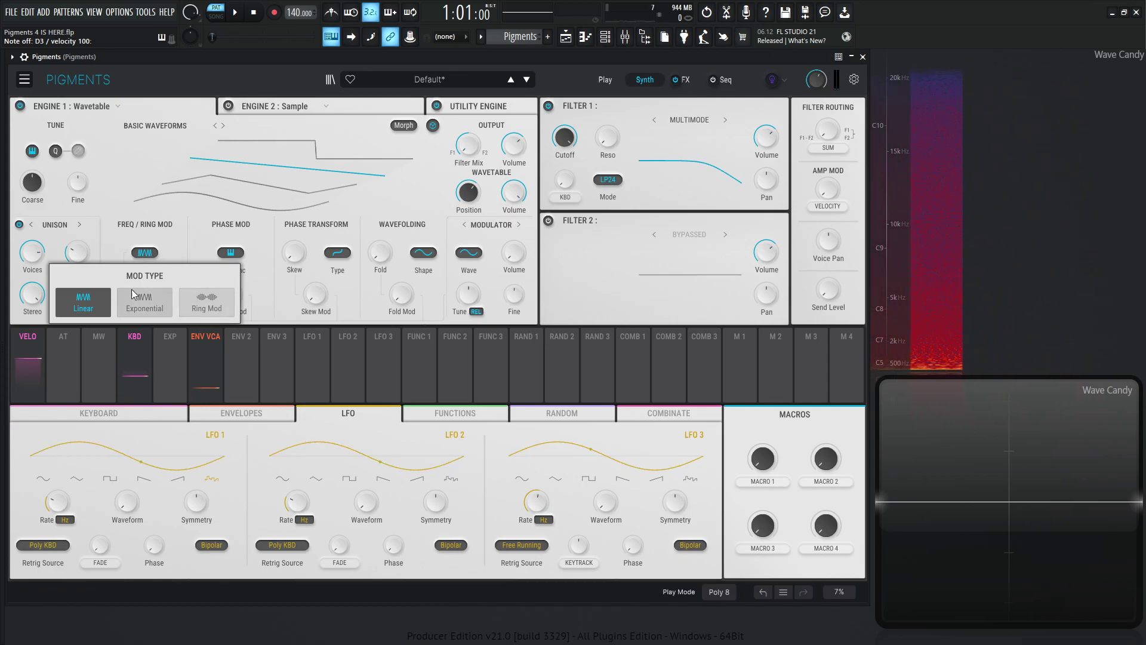
click(190, 224)
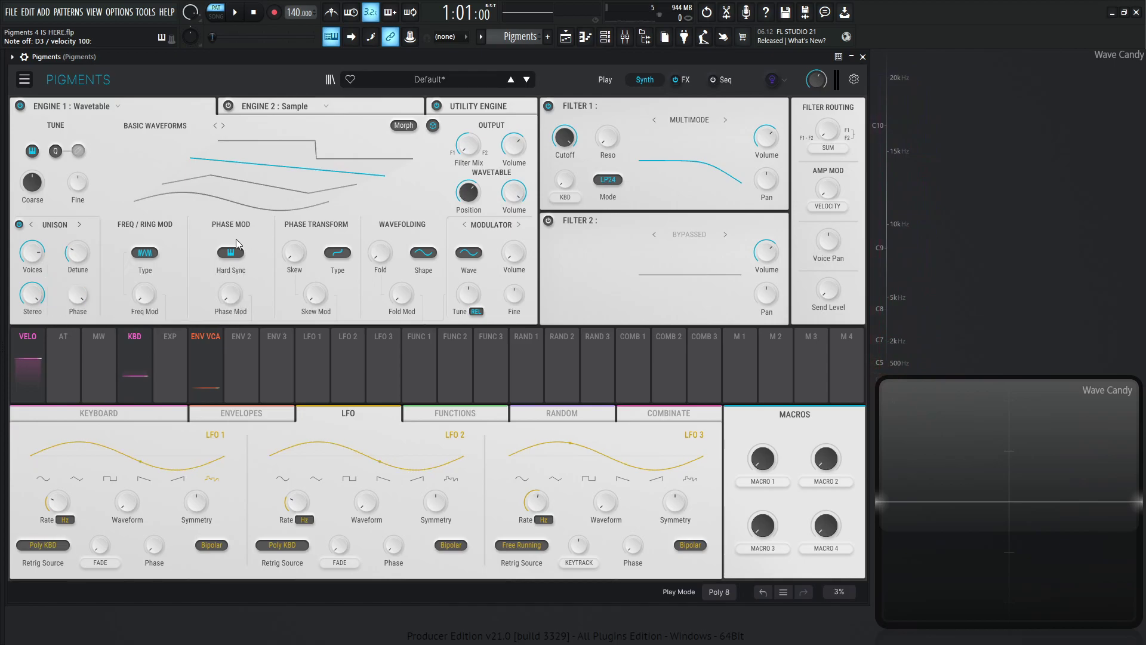
mouse_move(234, 297)
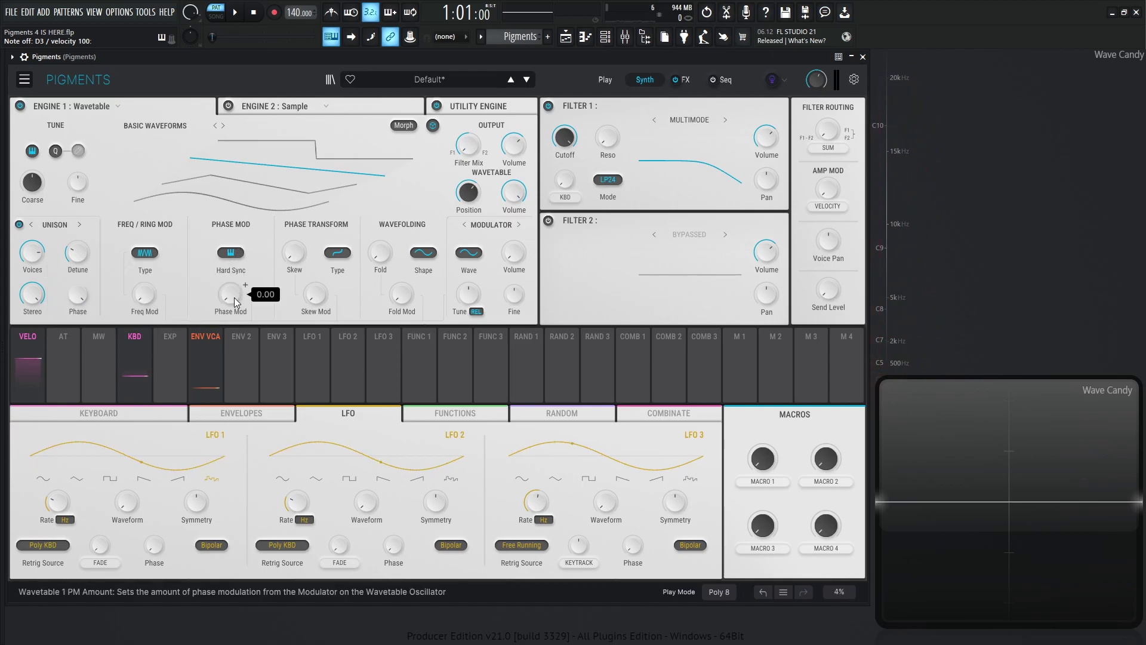
drag(234, 299, 234, 236)
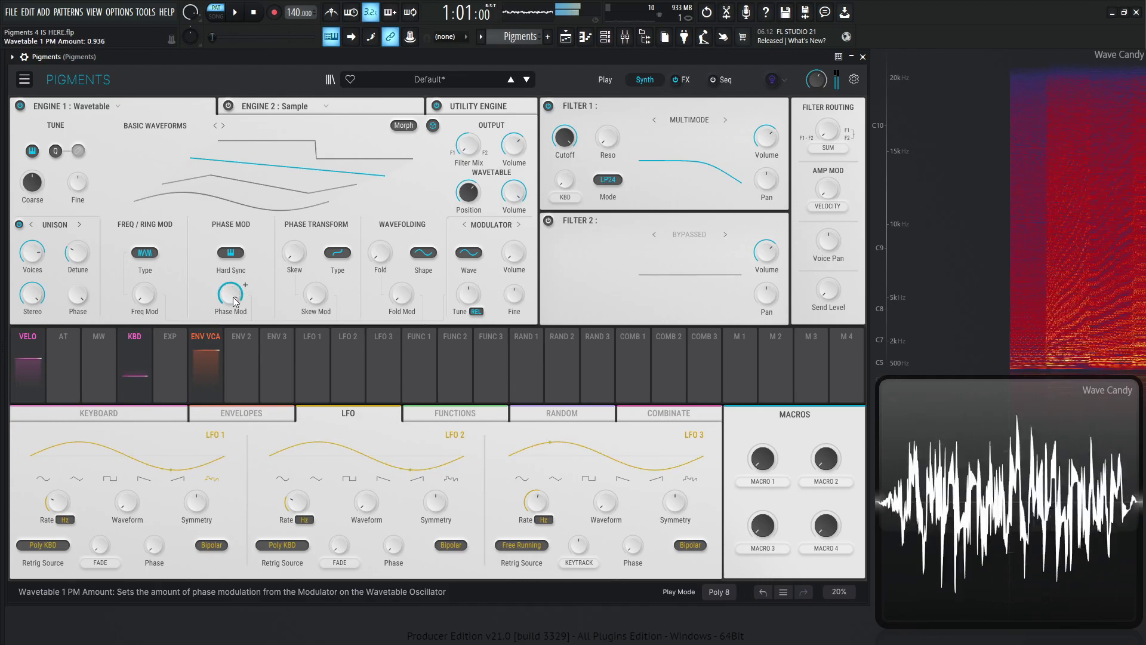
Set the phase sync source to Random and adjust the phase modulation amount to about 0.63
click(230, 252)
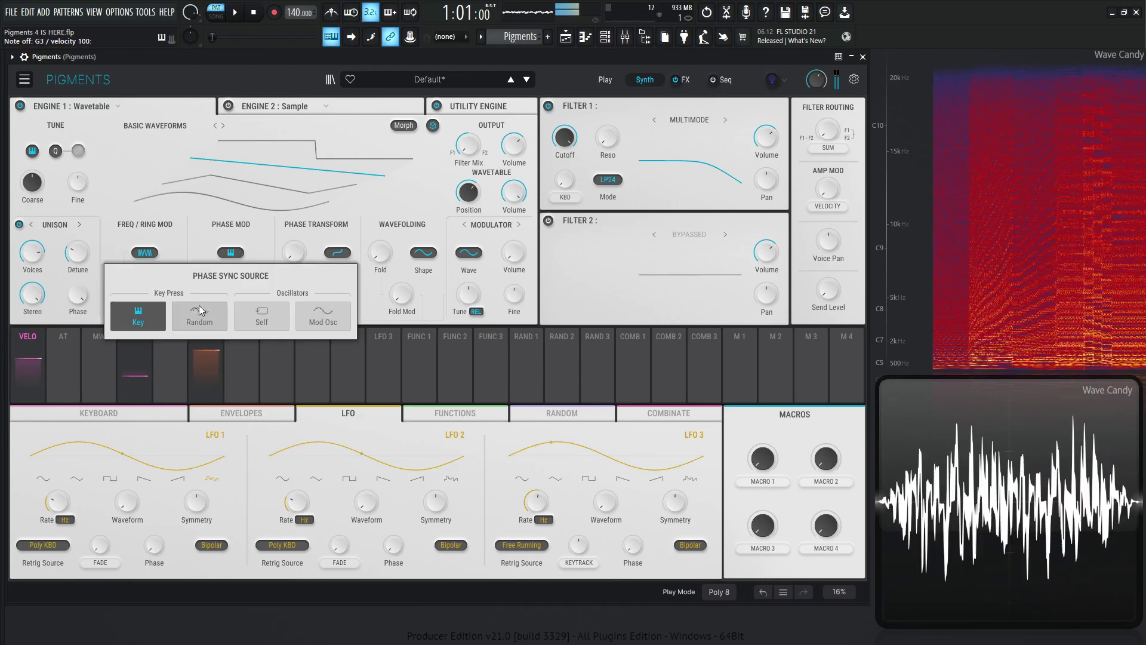
click(199, 312)
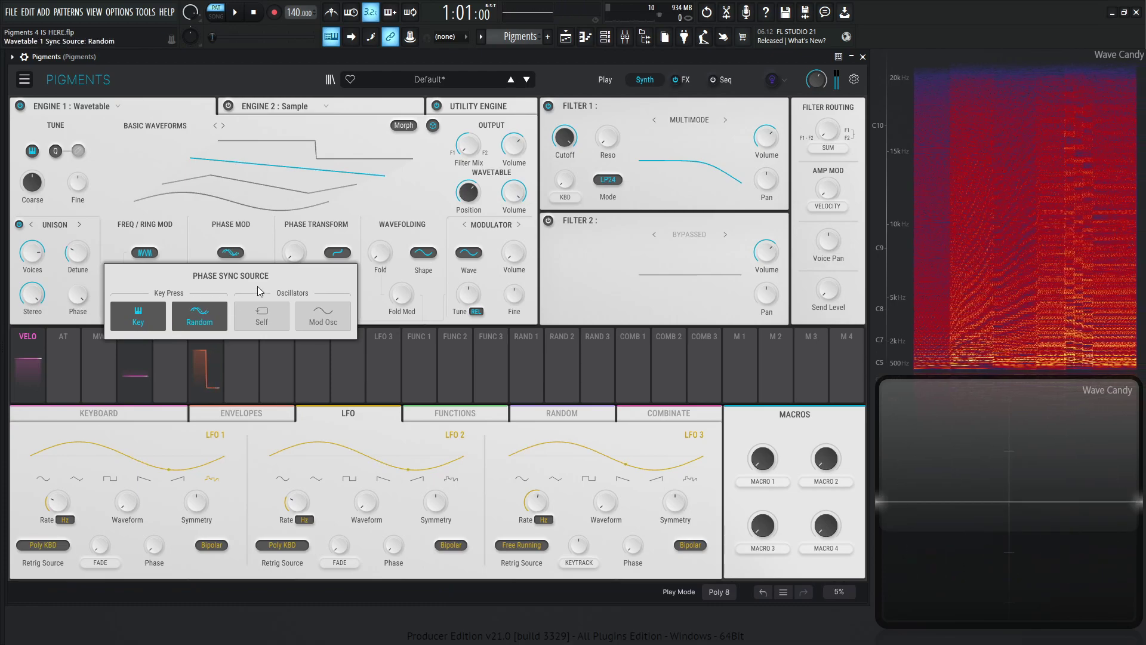
mouse_move(231, 294)
mouse_down()
mouse_move(230, 306)
mouse_move(230, 282)
mouse_move(231, 301)
mouse_up()
Return the phase sync source to Key, and readjust the coarse tuning and the phase modulation amount to about 0.43
click(231, 255)
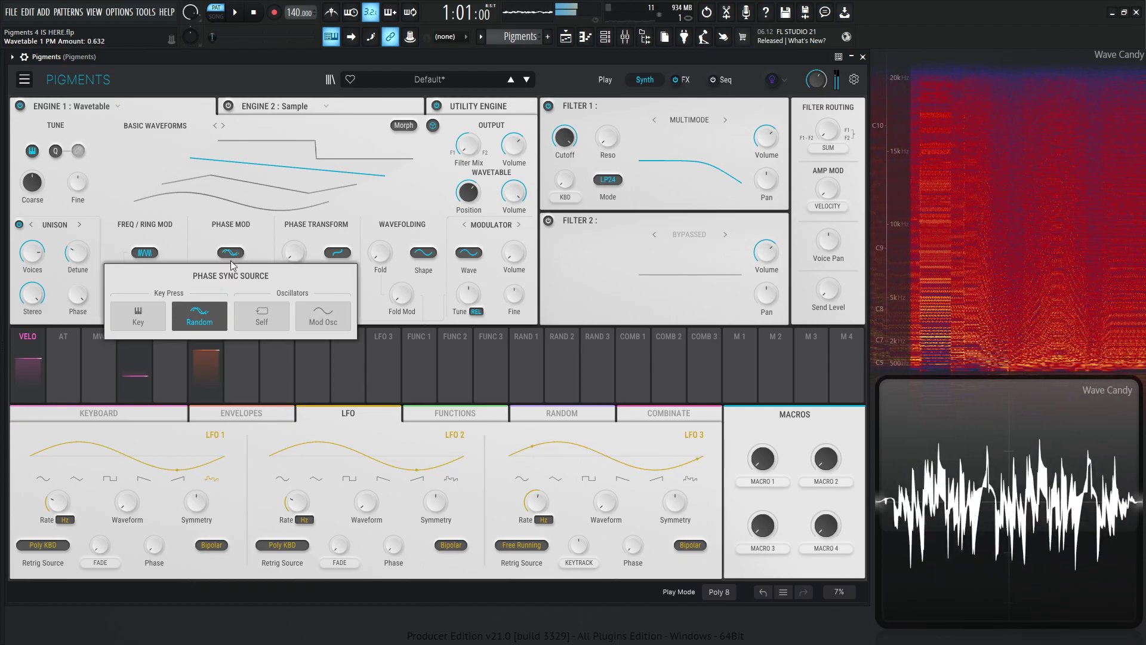
click(142, 314)
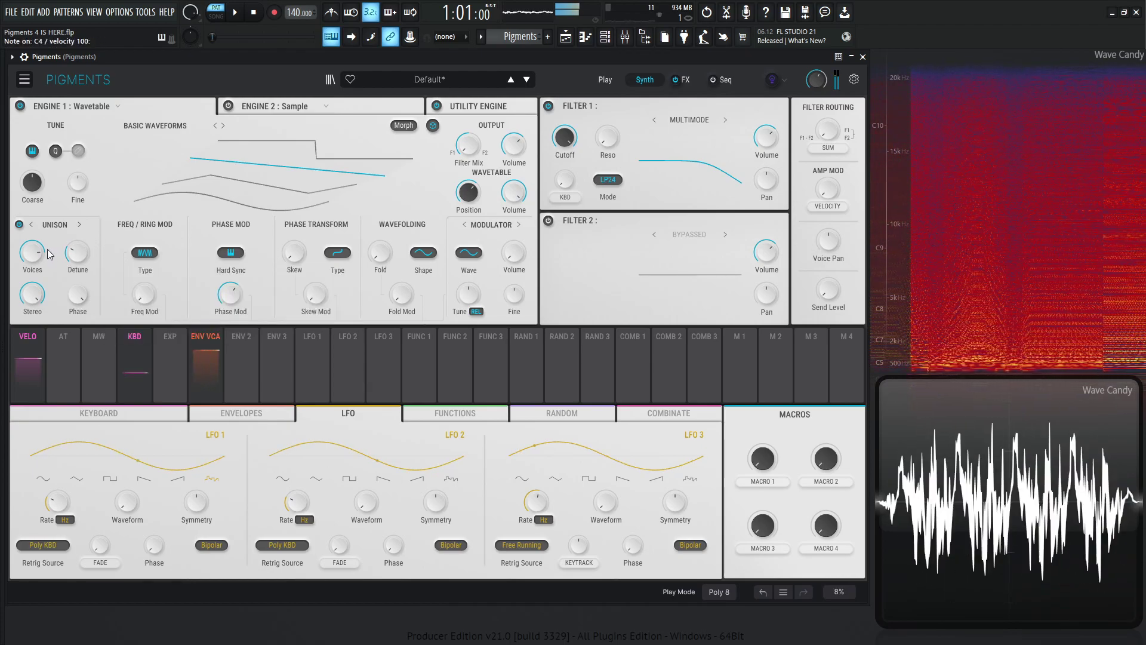
drag(32, 182, 33, 186)
drag(230, 294, 230, 290)
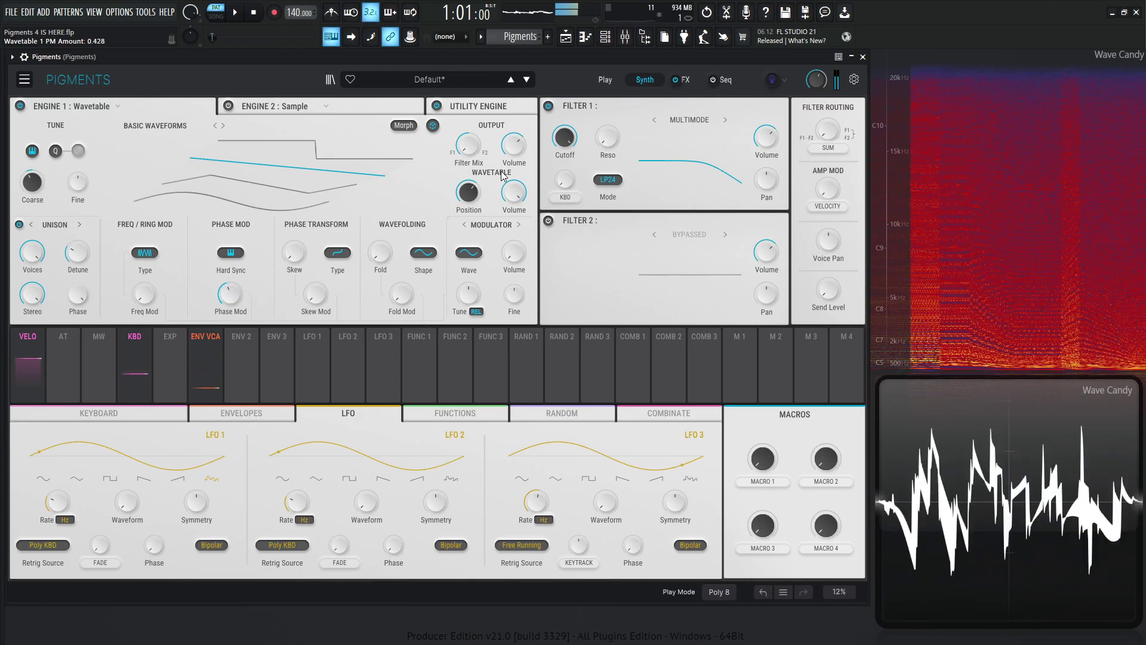
Switch Filter 1 to the MS-20 type, sweeping the cutoff before and after the change
drag(578, 130, 579, 128)
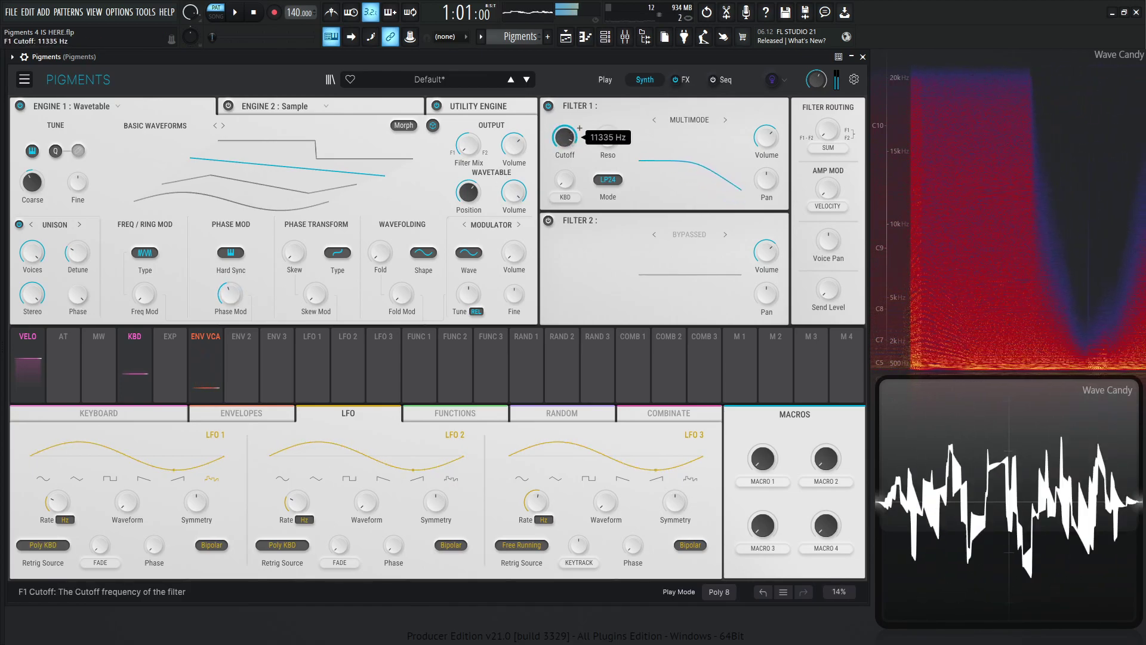
click(689, 119)
click(658, 167)
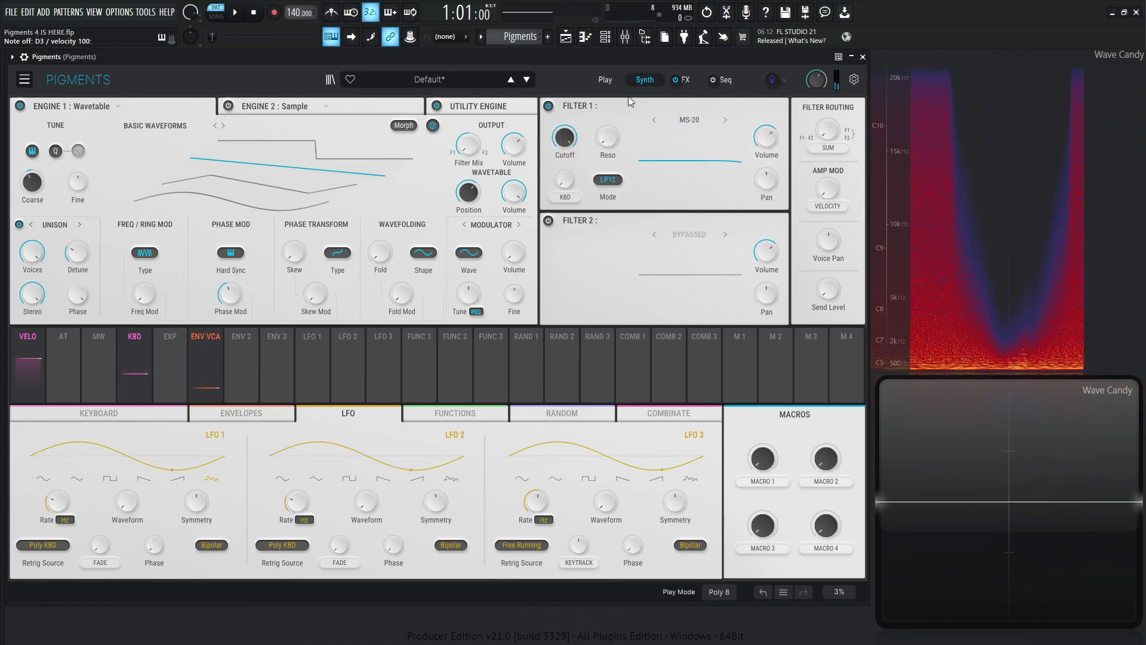
mouse_move(565, 141)
mouse_down()
mouse_move(579, 128)
mouse_move(622, 127)
mouse_move(567, 139)
mouse_up()
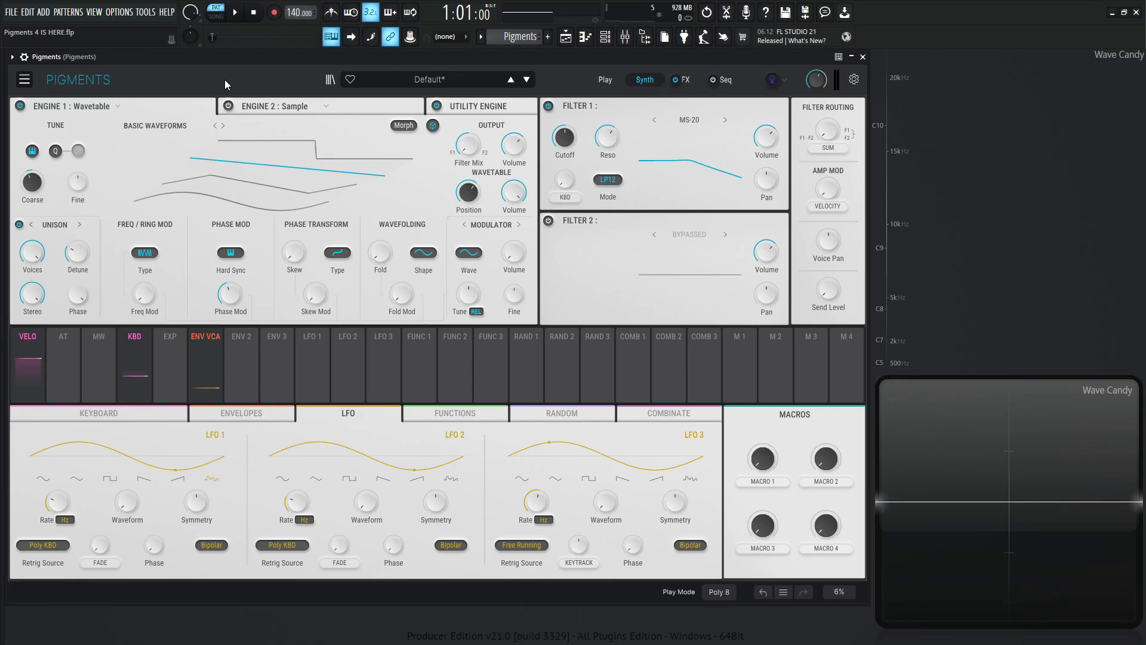
Start a new default preset and set Engine 1 to Analog with oscillator 2 at 0 dB and 8 unison voices
click(24, 80)
click(37, 95)
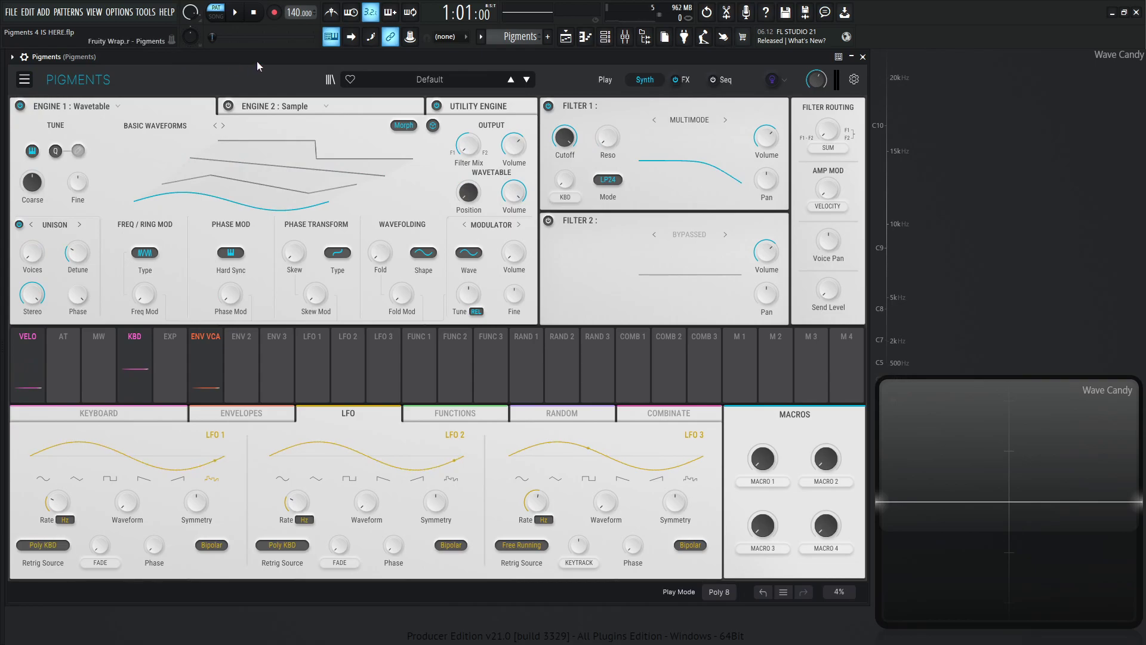
click(92, 106)
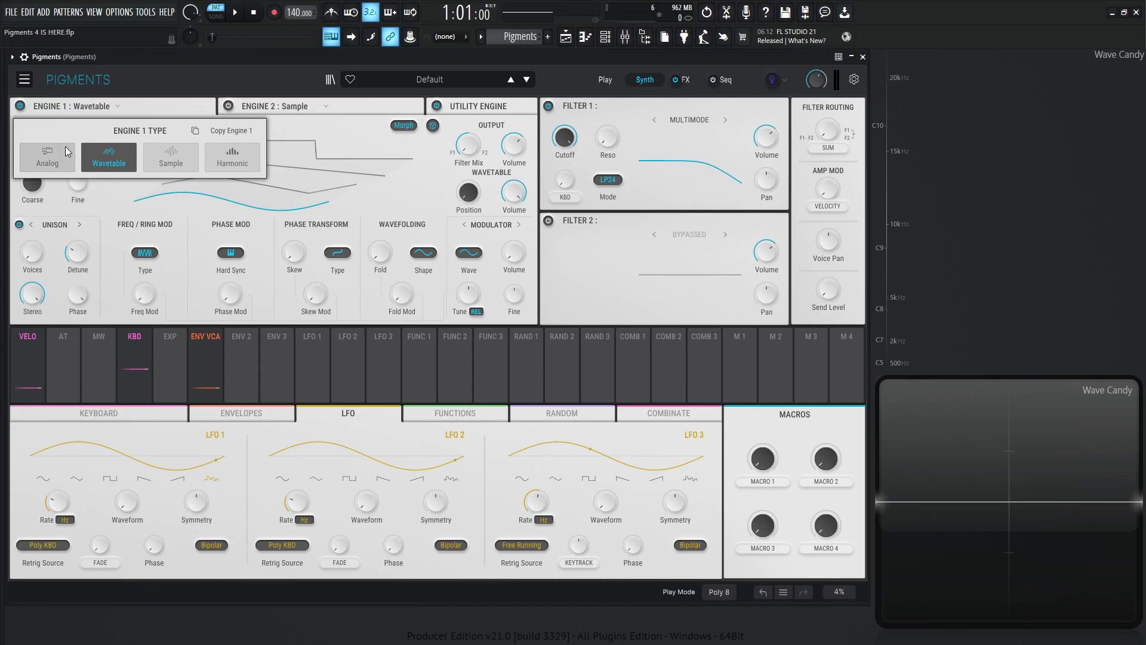
click(59, 149)
drag(392, 225, 392, 213)
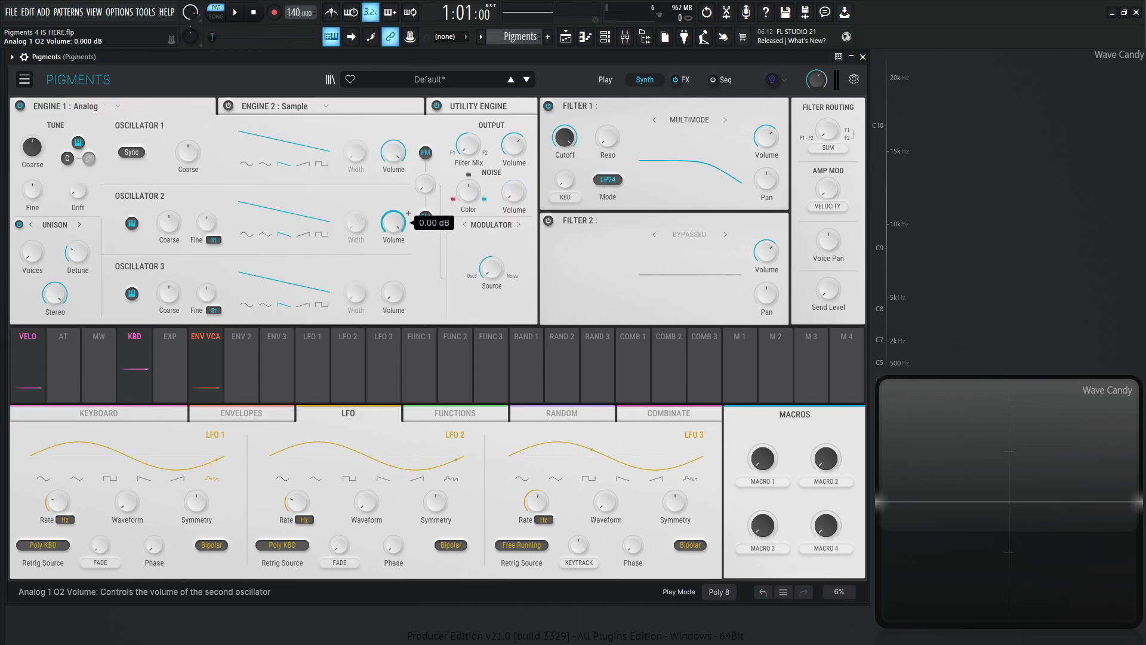
drag(32, 253, 48, 220)
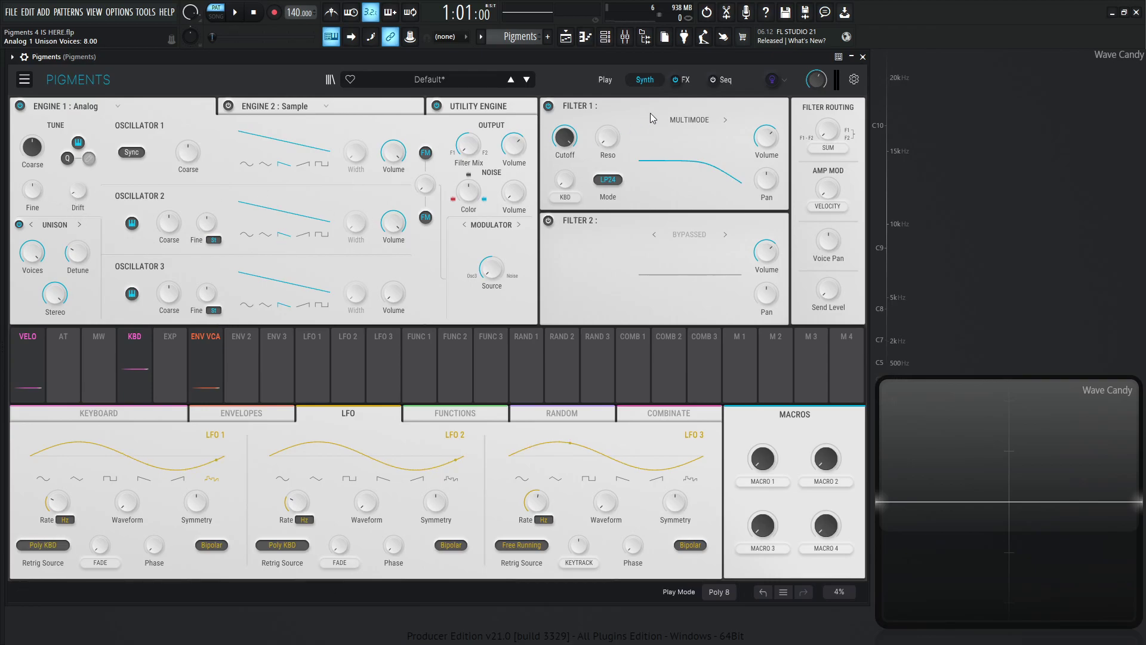
In the FX view, clear the reverb from slot A2 and replace slot A1's delay with Shimmer
click(687, 81)
click(504, 115)
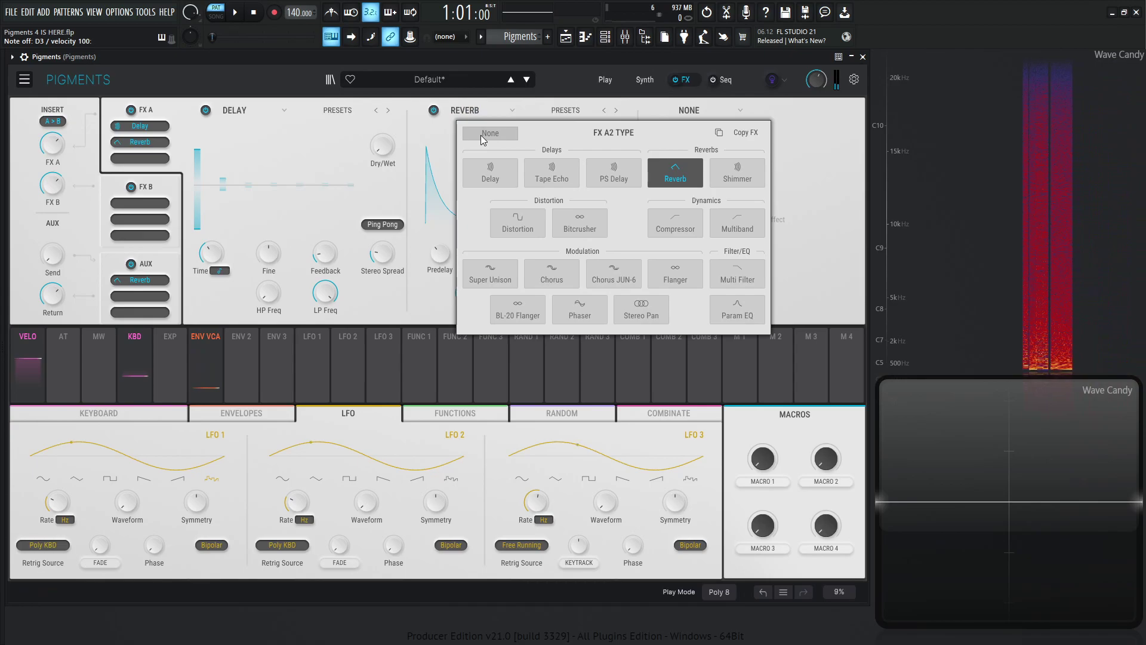
click(481, 135)
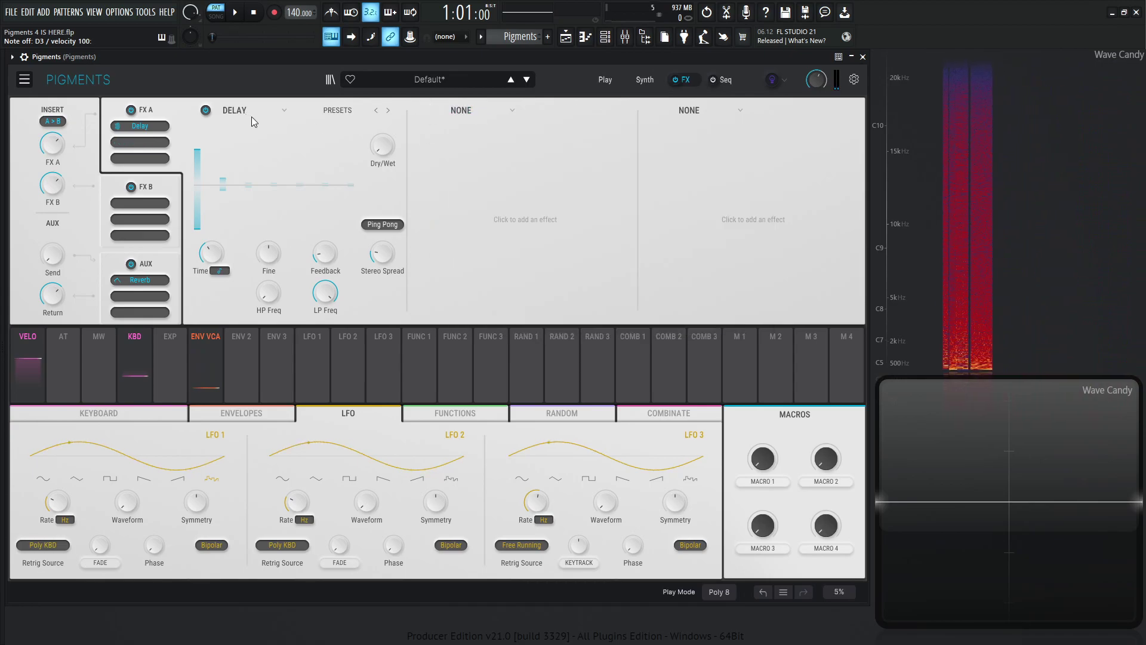
click(240, 116)
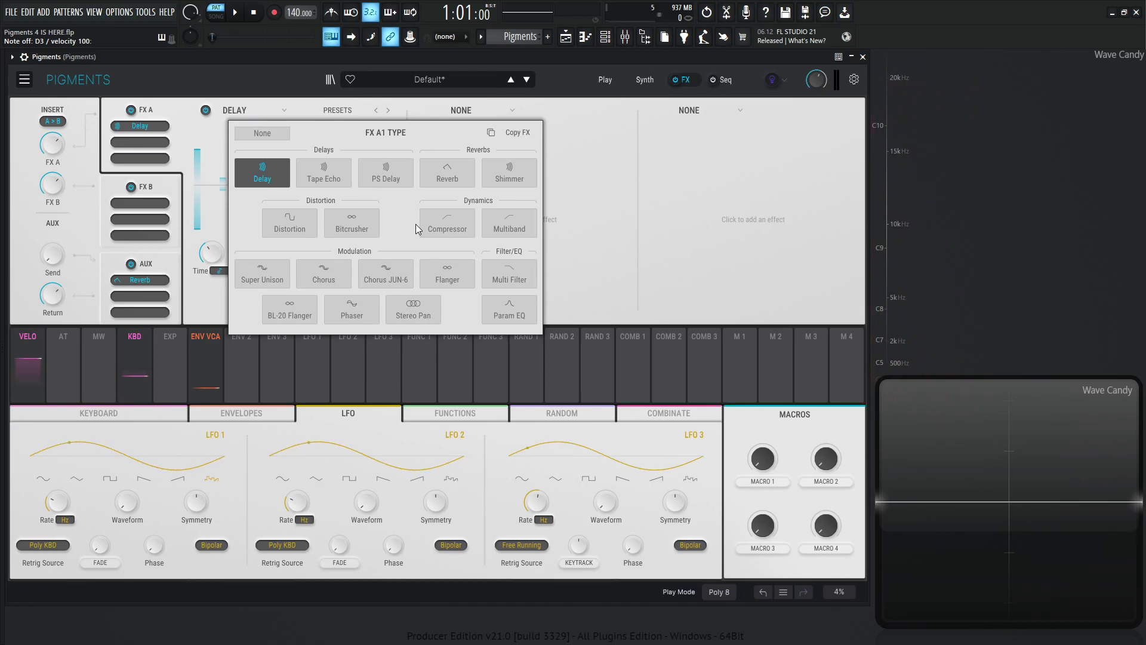
click(517, 180)
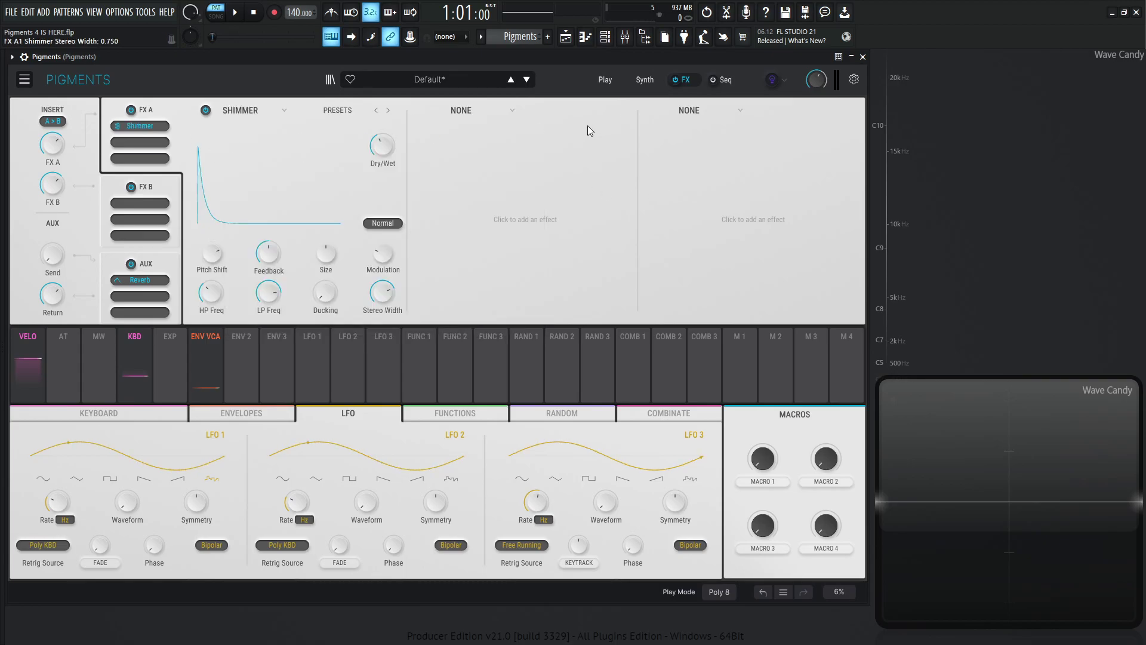
Raise the Shimmer effect's dry/wet mix to 54 % and higher
mouse_move(388, 149)
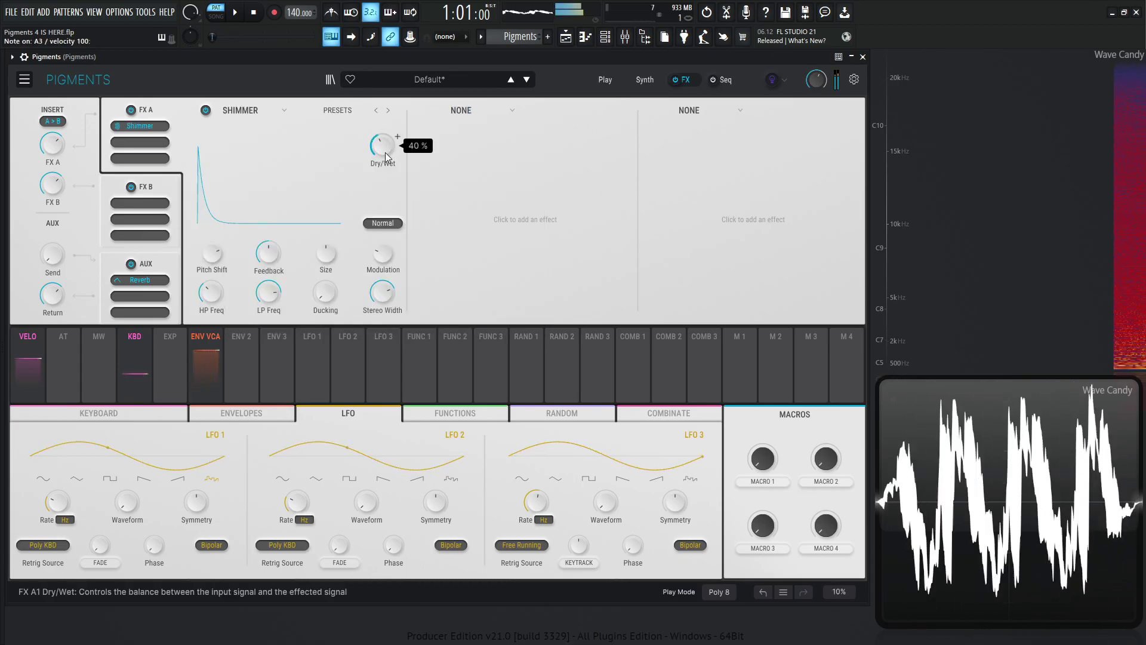
drag(385, 152, 385, 147)
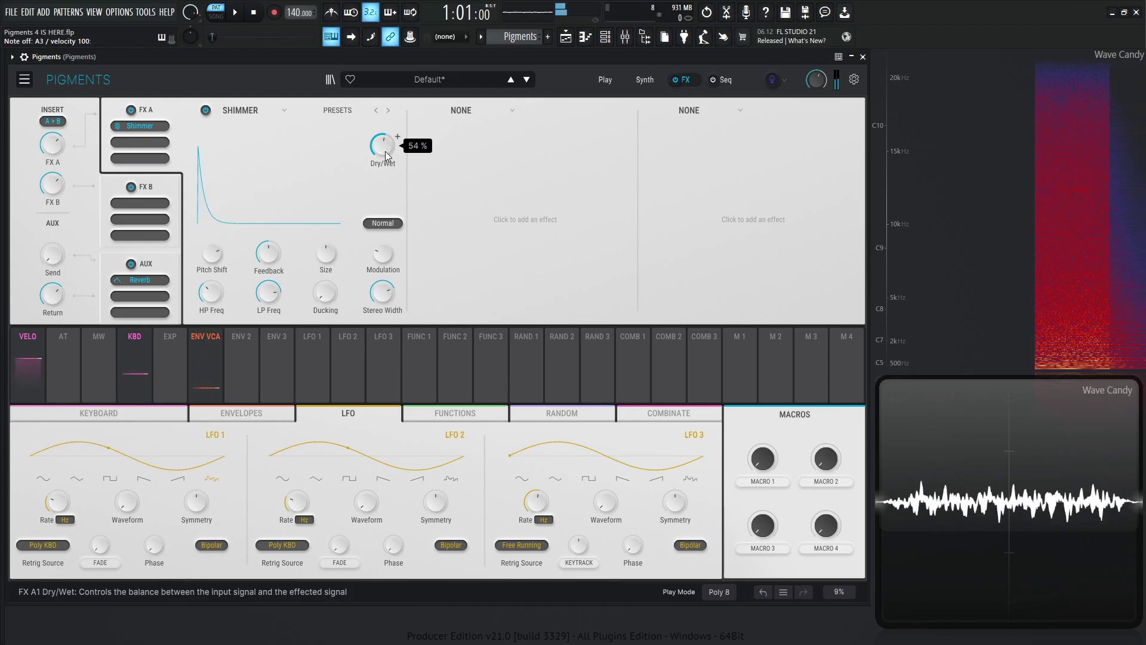
scroll(385, 151, up, 4)
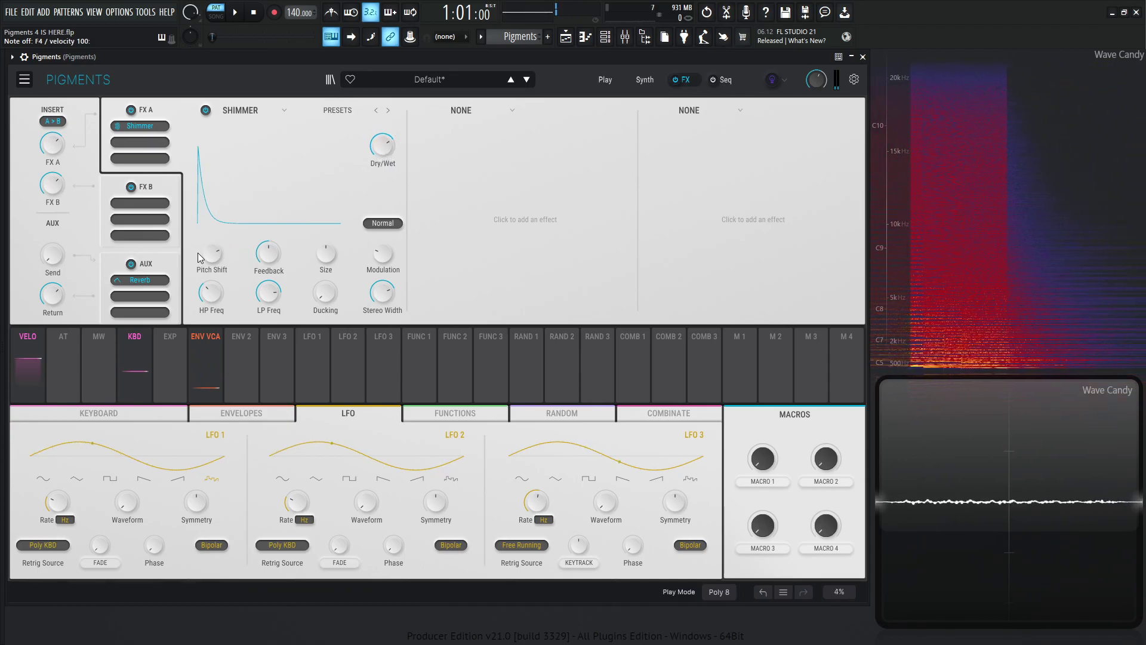
Play several notes to audition the sound with the Shimmer effect
mouse_move(212, 253)
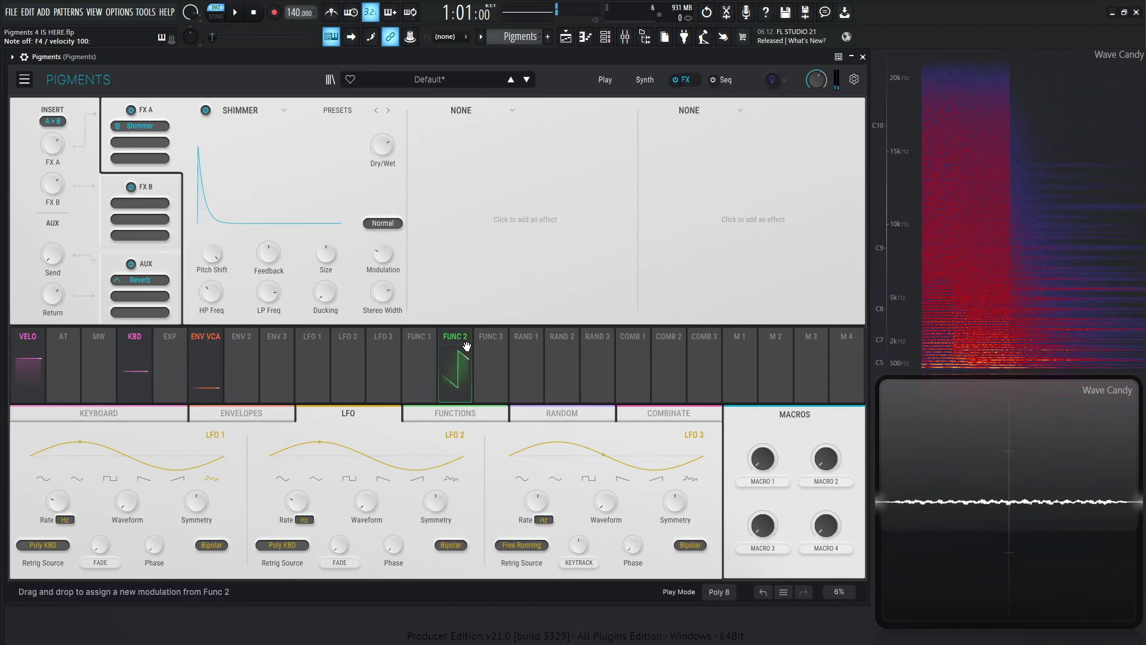
key(r)
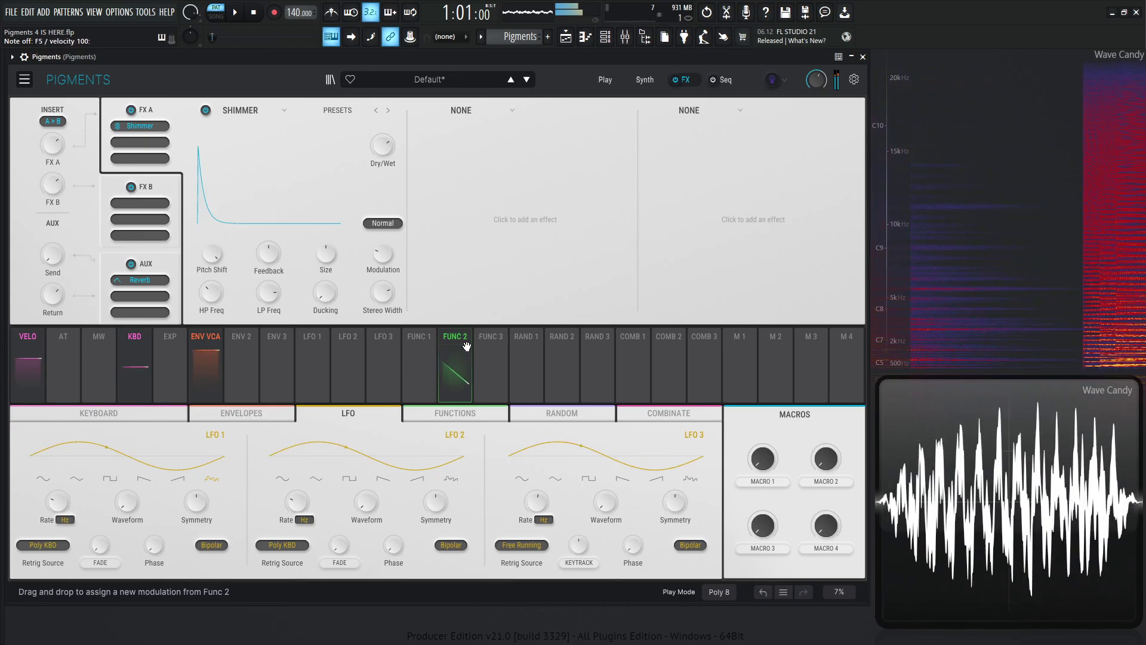
key(w)
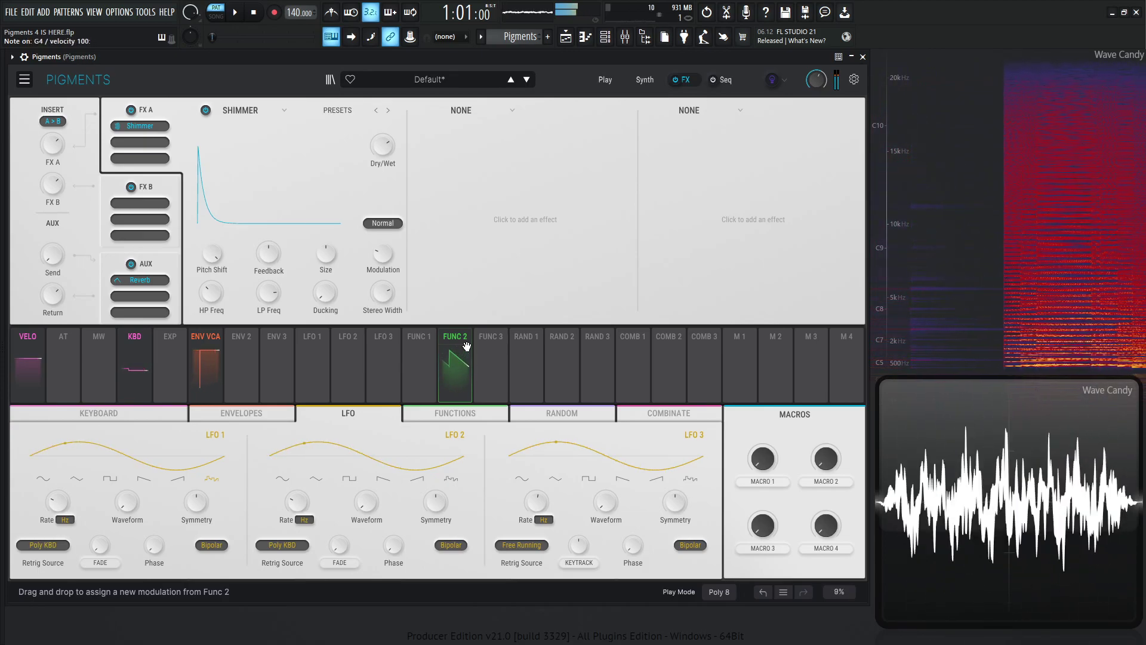
key(v)
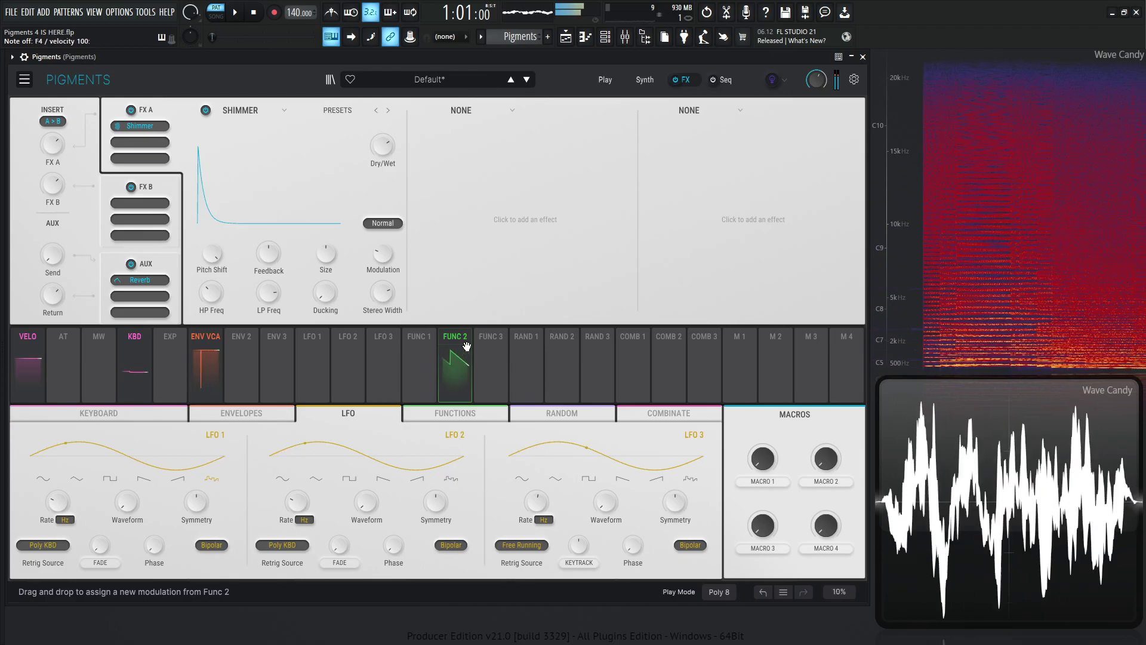
key(x)
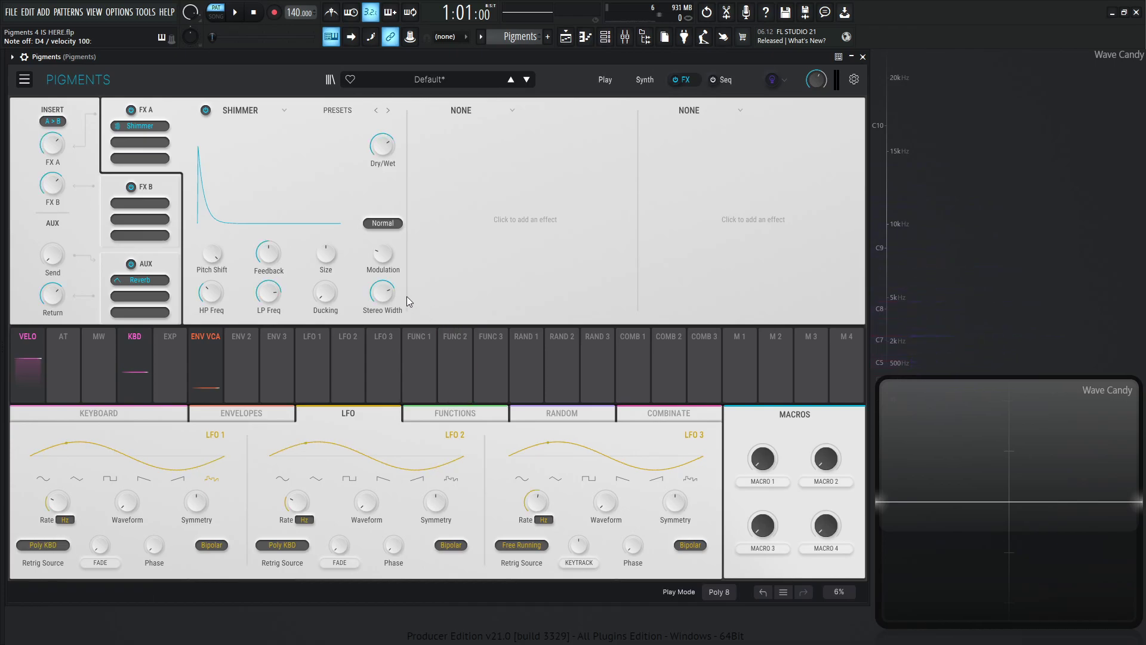
Replace Shimmer in slot A1 with Super Unison and lower Engine 1's unison voices in the Synth view
click(257, 110)
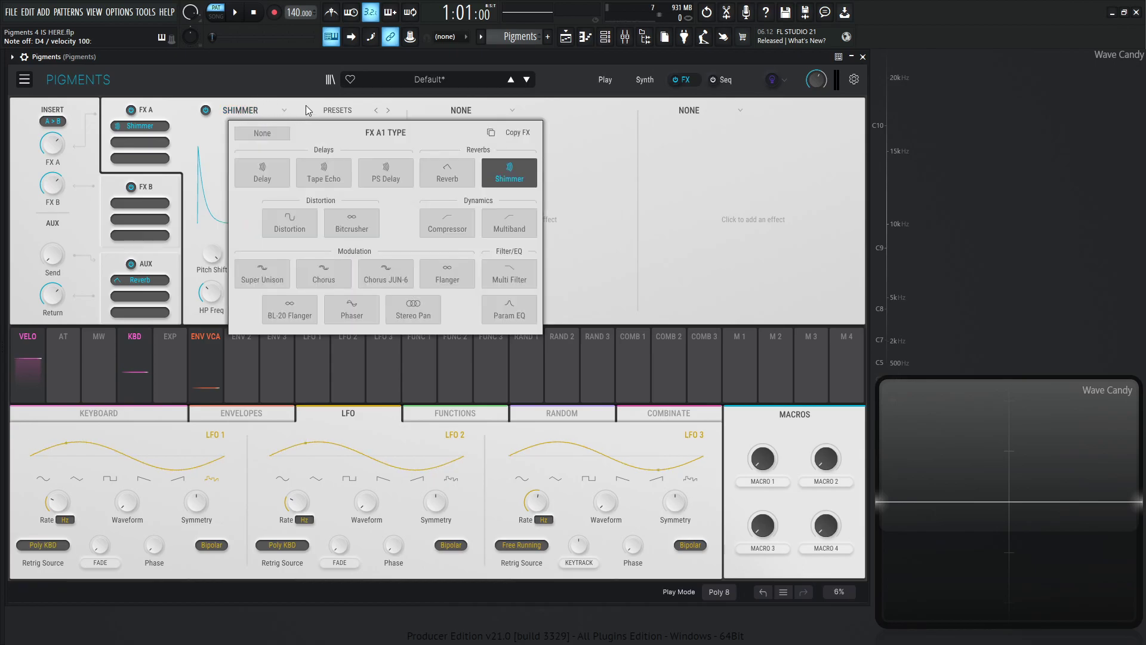
click(279, 279)
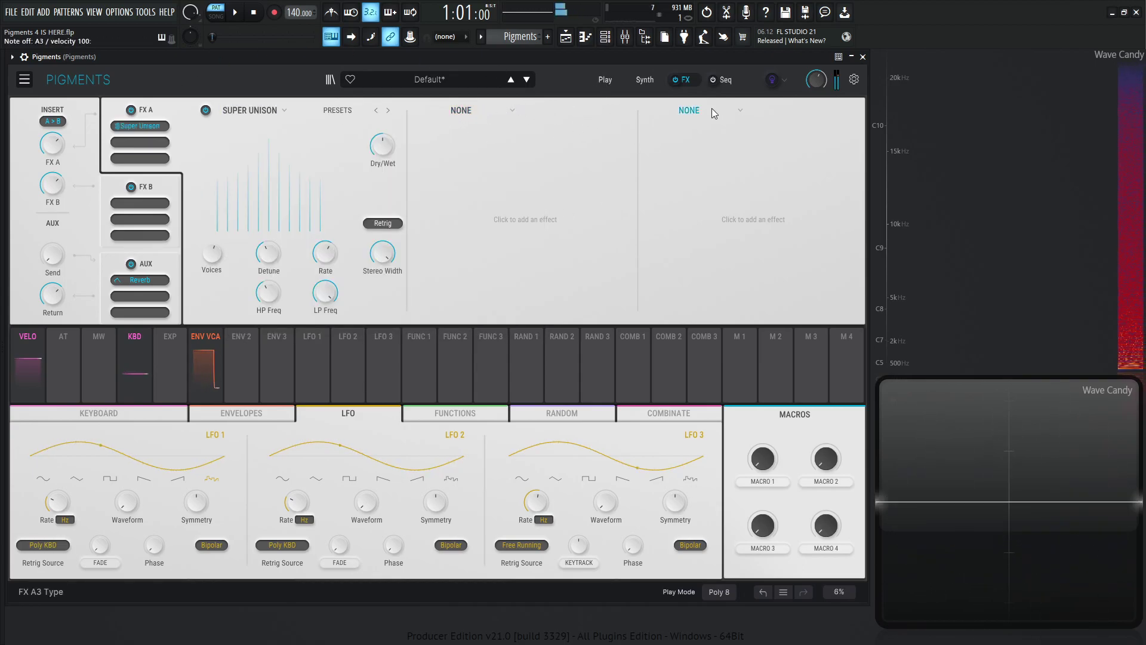
click(605, 80)
click(644, 81)
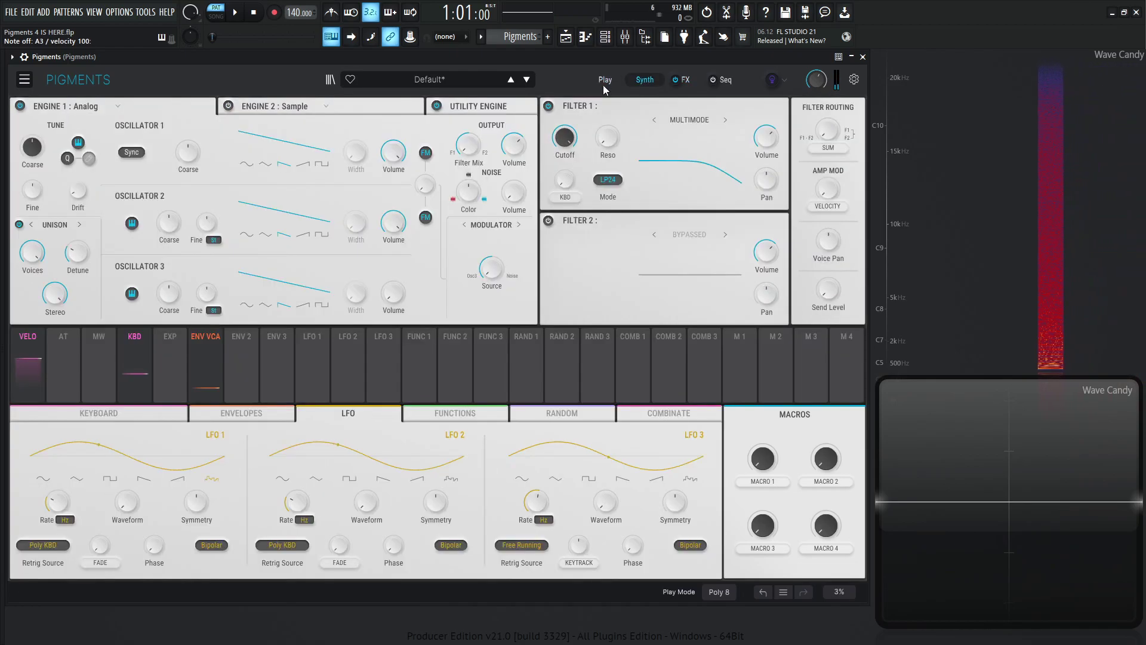
drag(32, 252, 32, 265)
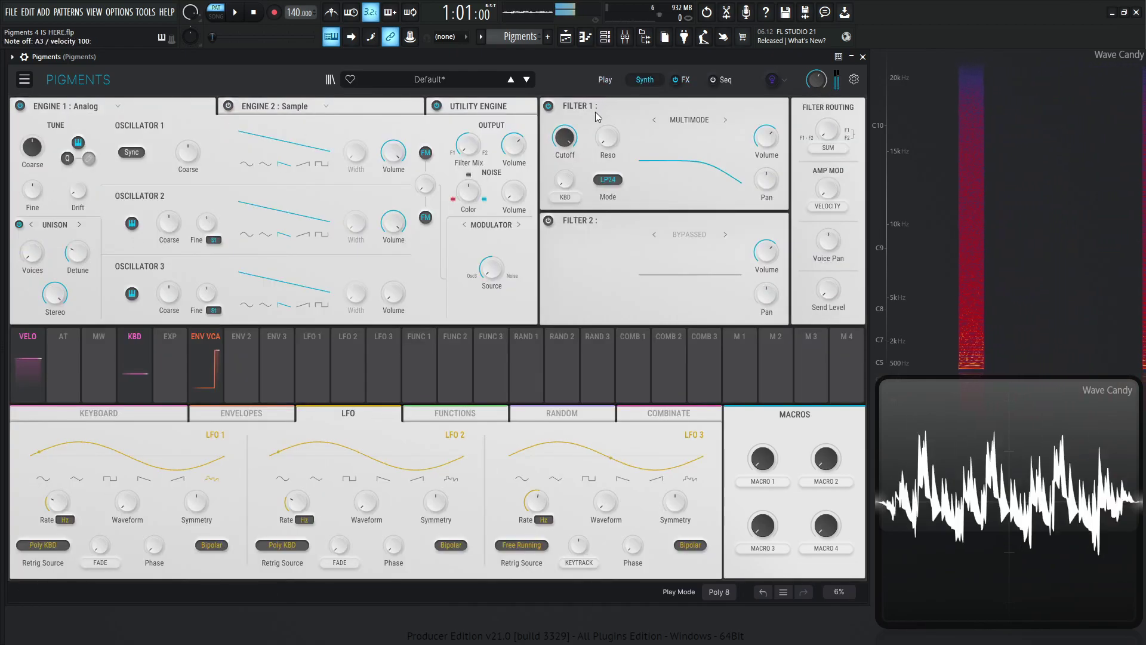
Return to the FX view and switch the bypassed Super Unison effect in slot A1 back on
click(683, 84)
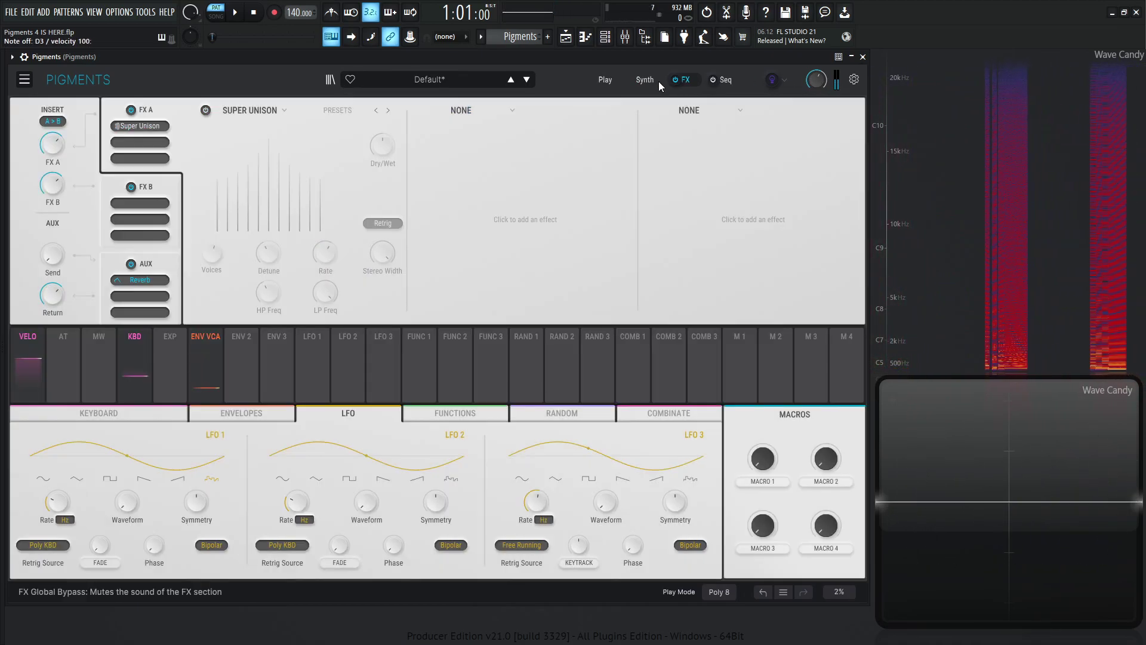
click(608, 80)
click(646, 80)
click(669, 78)
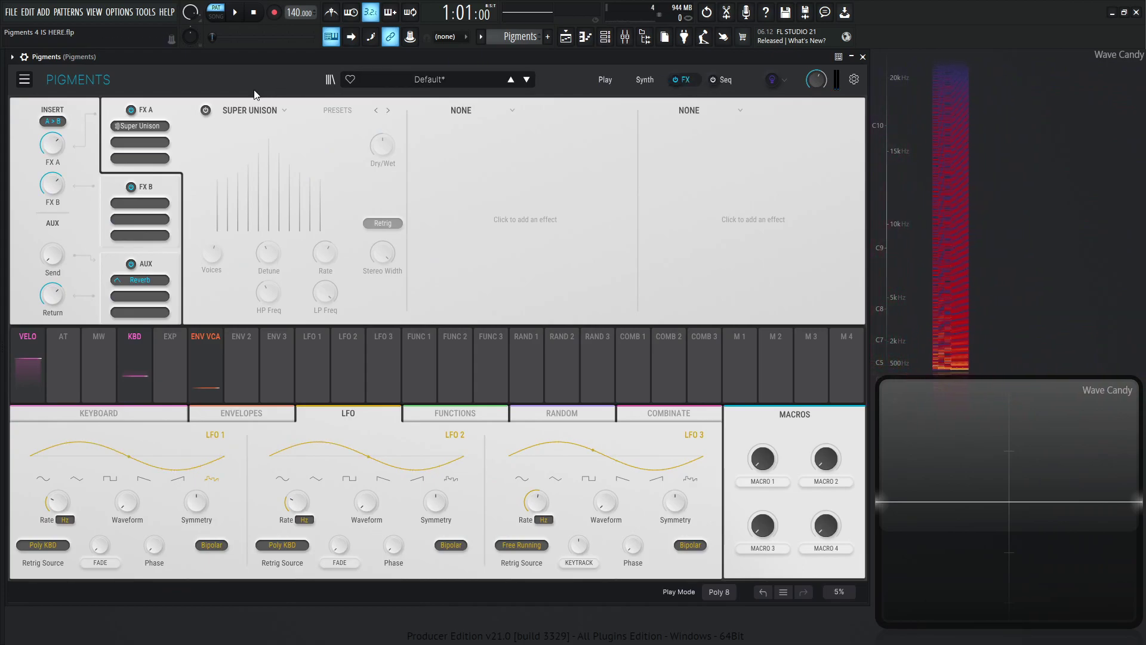
click(205, 110)
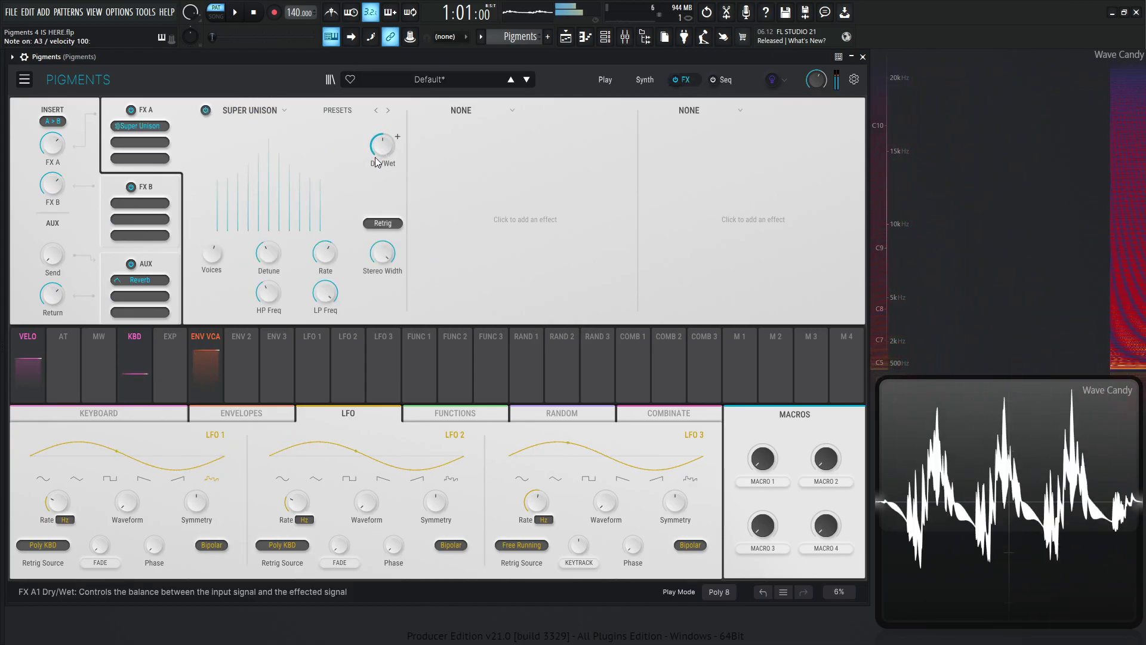
Raise Super Unison's number of voices, sweep its rate up to 1.00 Hz and reduce its detune
mouse_move(214, 259)
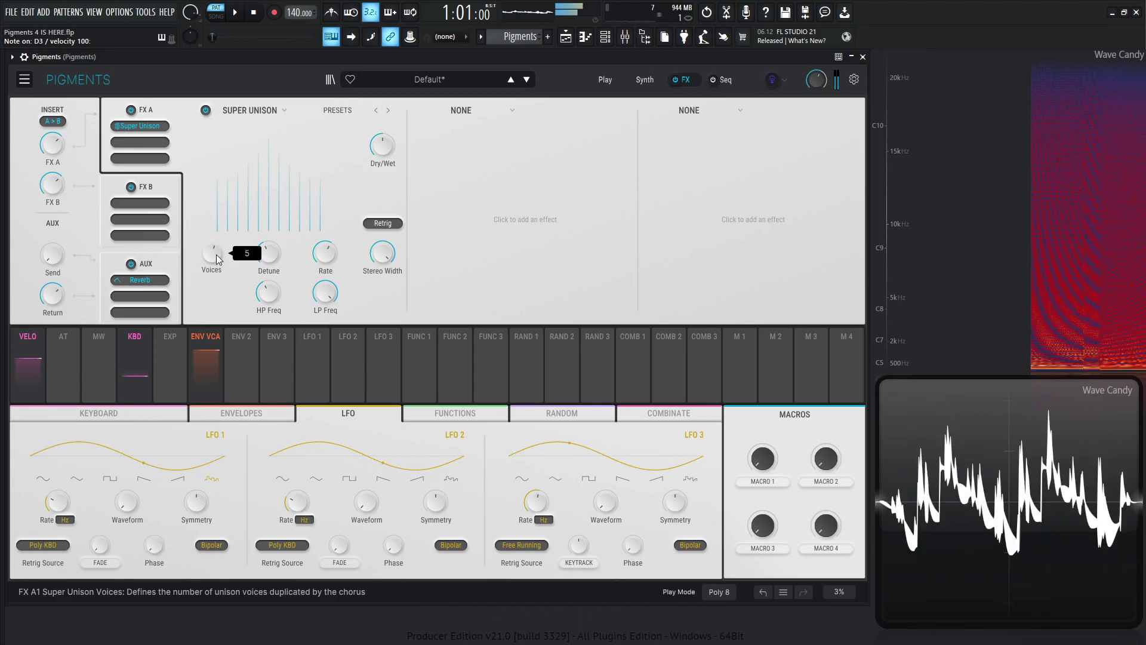
drag(216, 259, 216, 242)
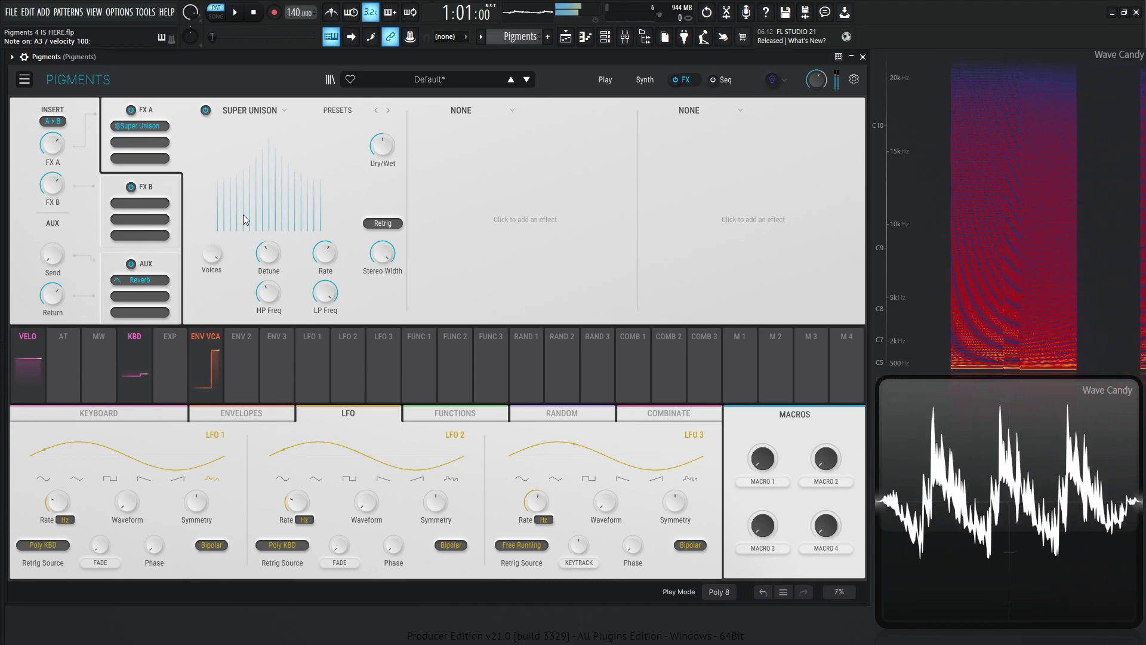
scroll(340, 243, down, 1)
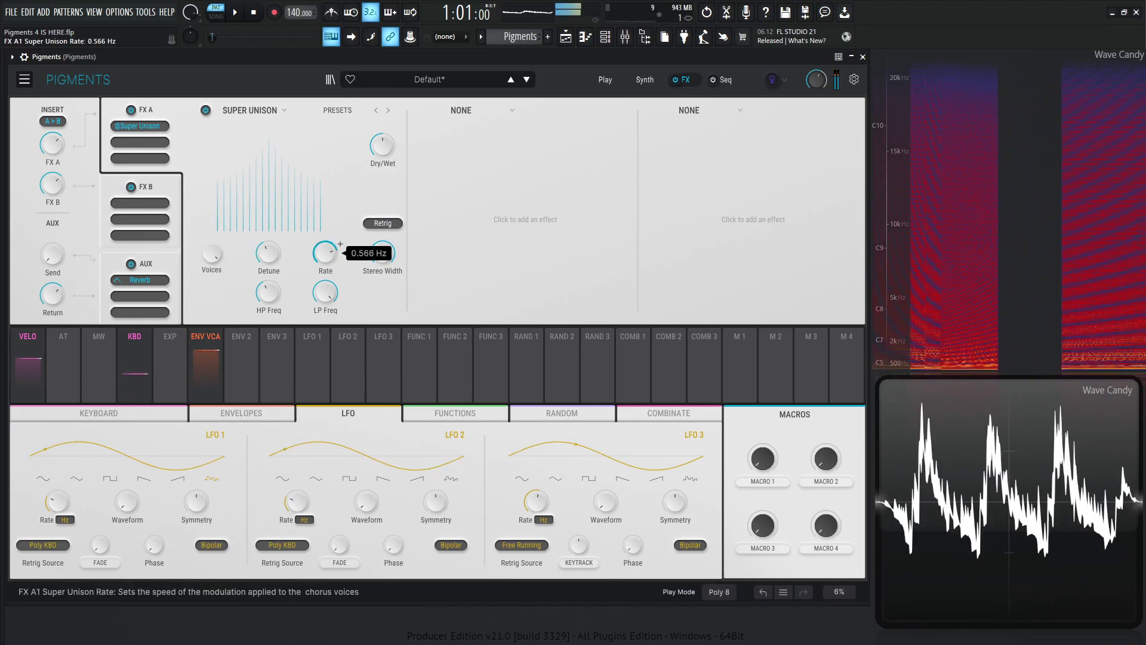
scroll(340, 243, up, 3)
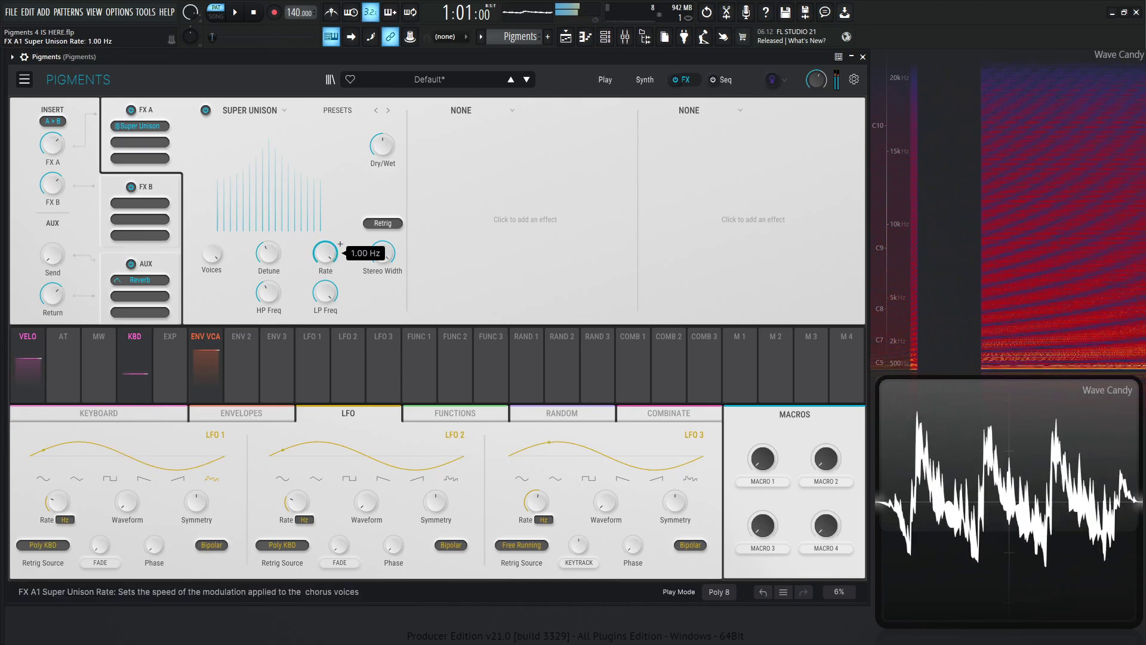
scroll(267, 257, up, 2)
drag(265, 257, 265, 287)
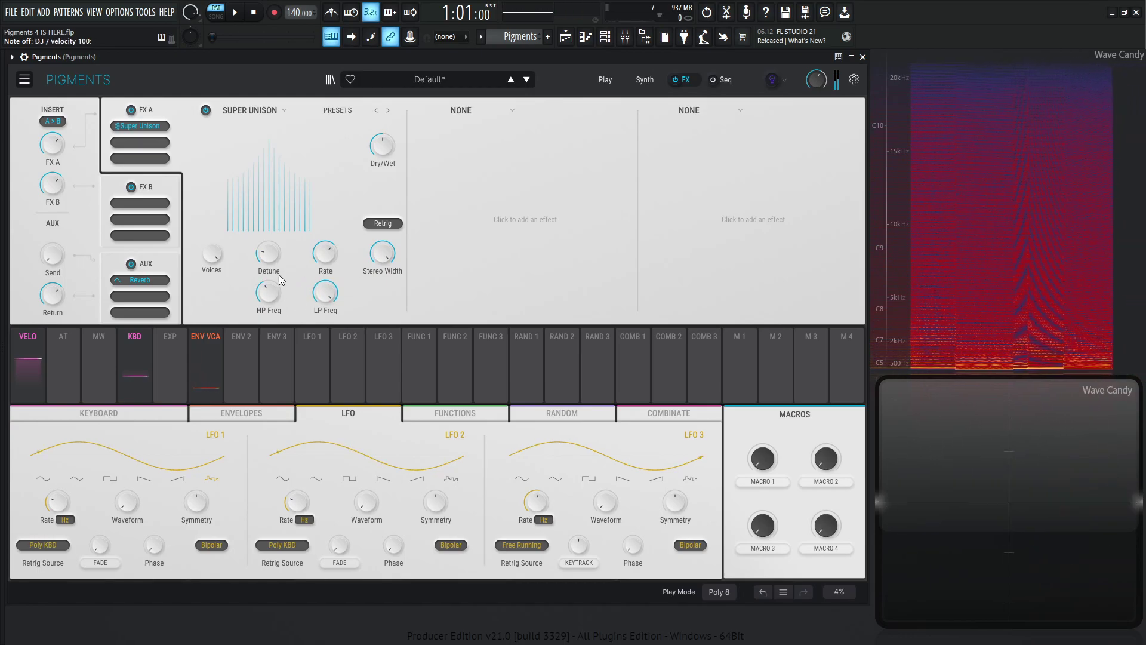
mouse_move(328, 253)
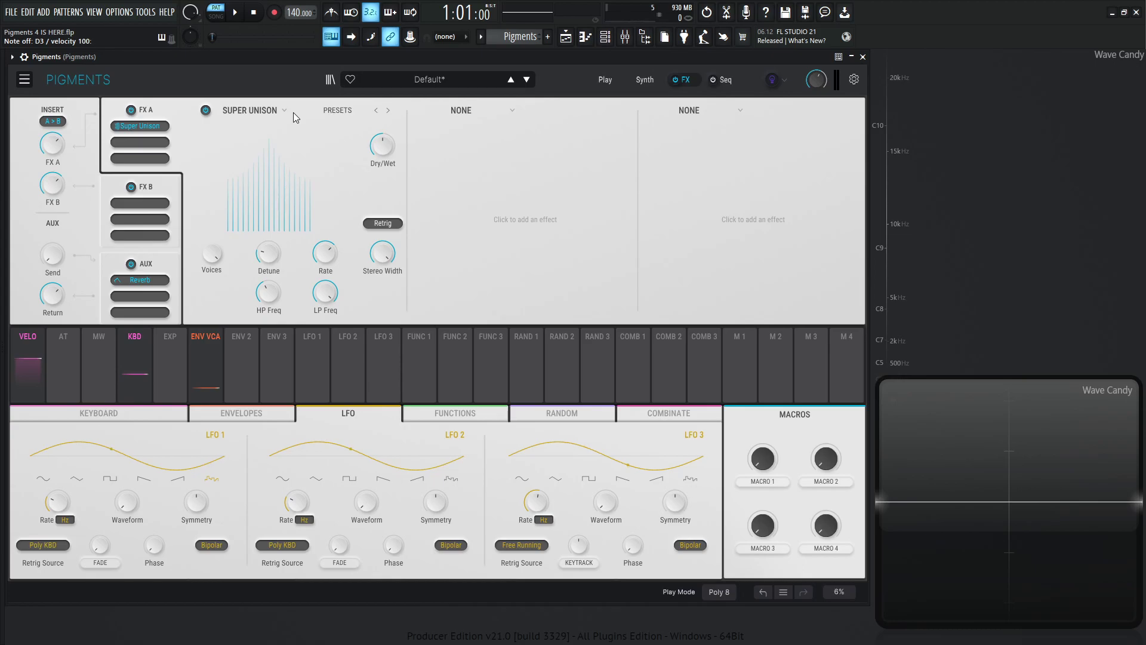
Load the Multiband effect in slot A1 and replace it with Multi Filter
click(271, 111)
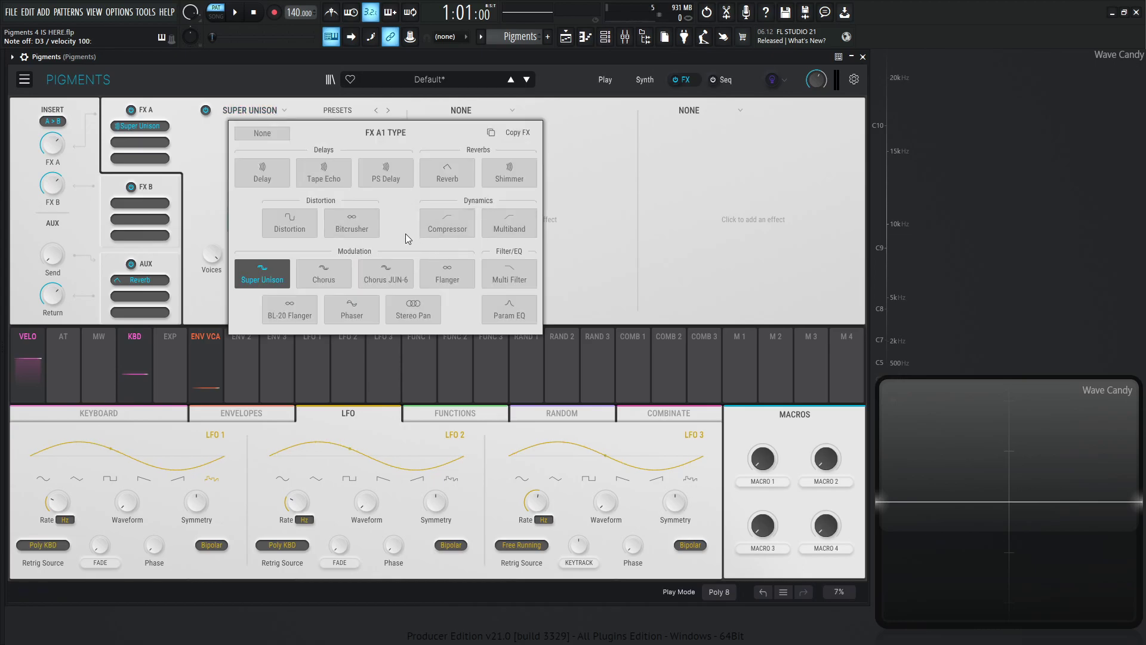
click(507, 225)
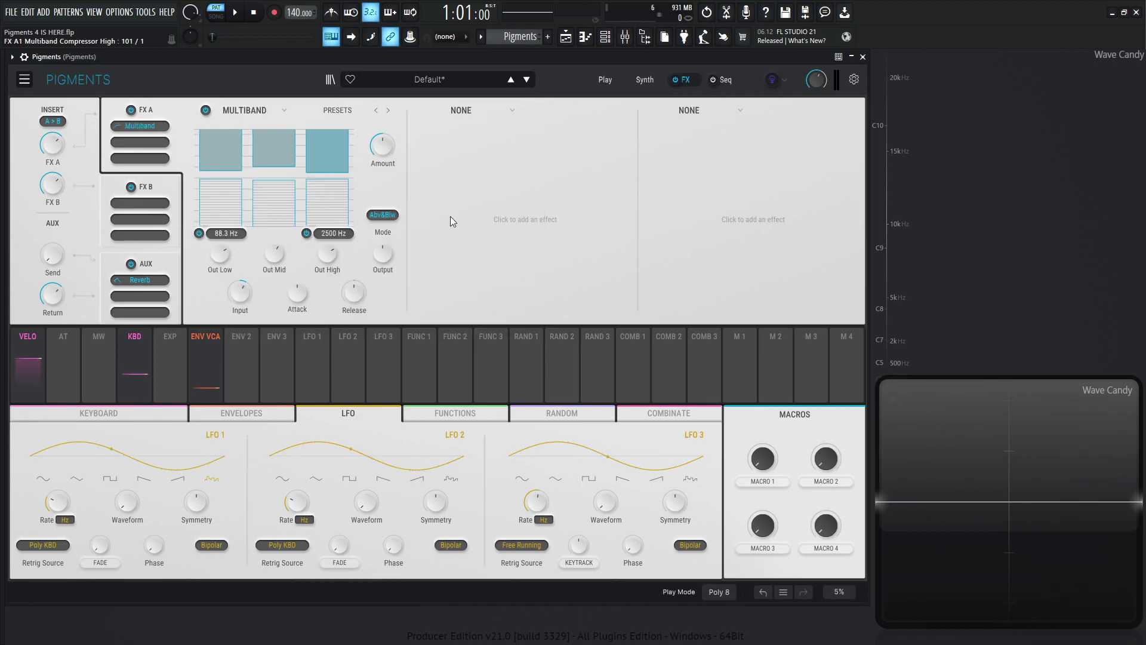
click(256, 113)
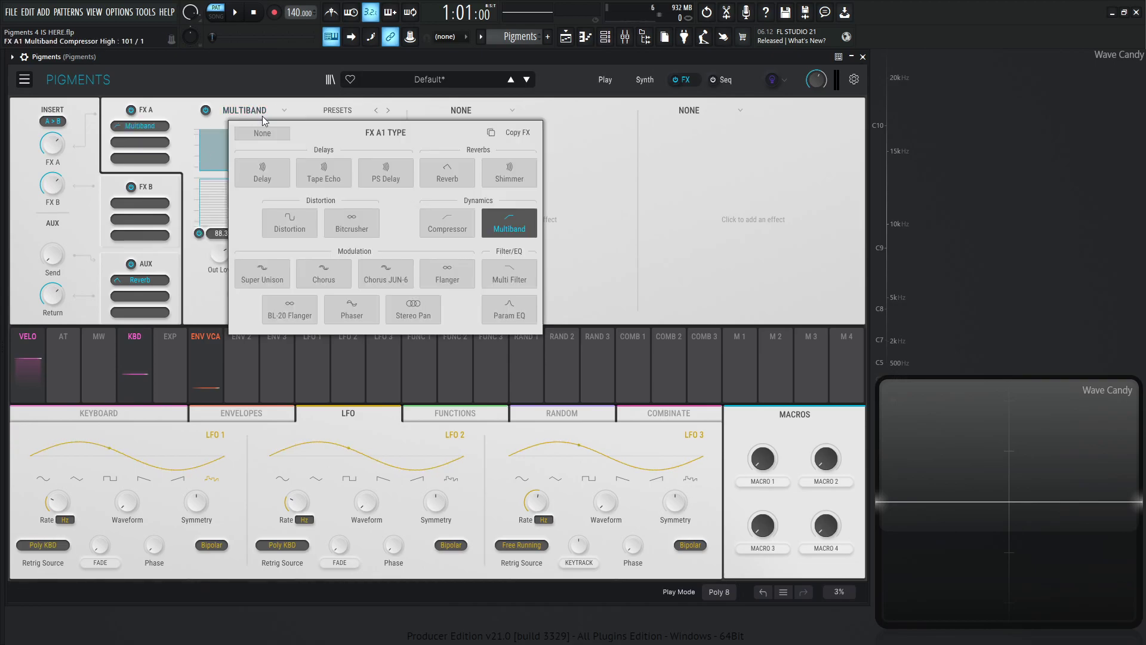
click(519, 269)
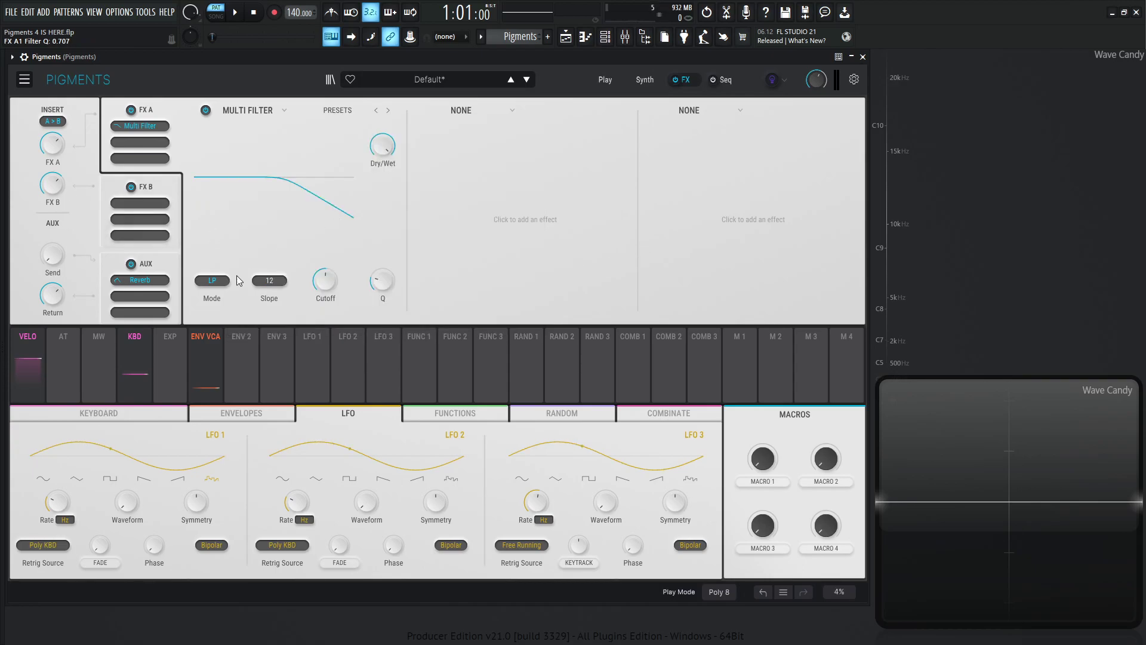
Set the Multi Filter's mode to Notch and sweep its cutoff
click(213, 281)
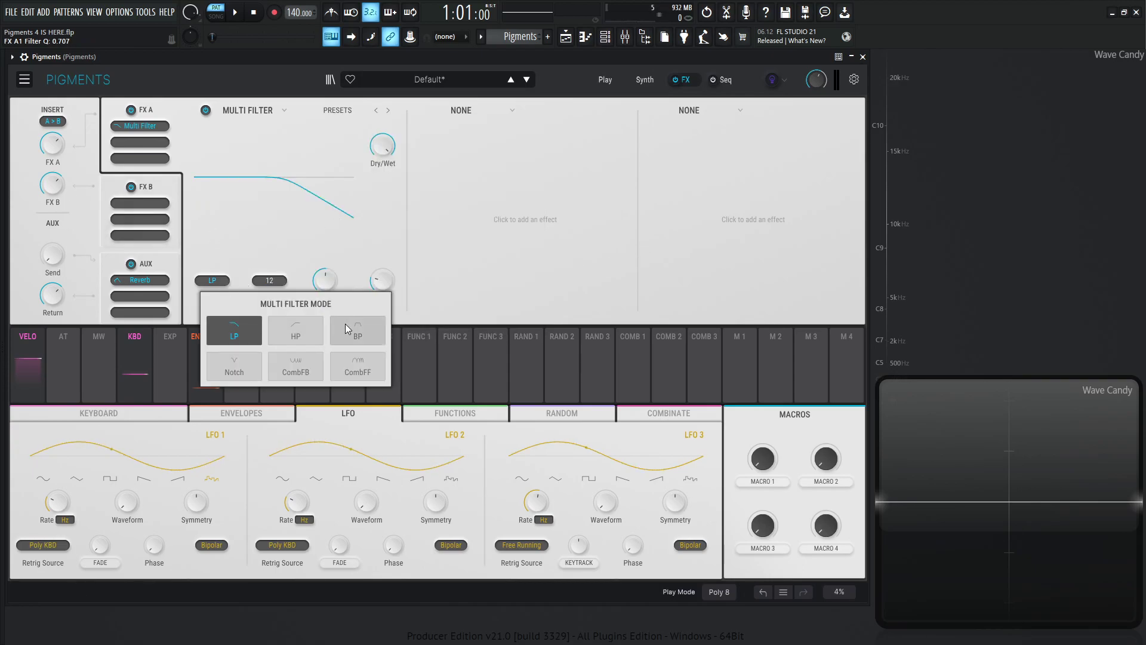
click(242, 367)
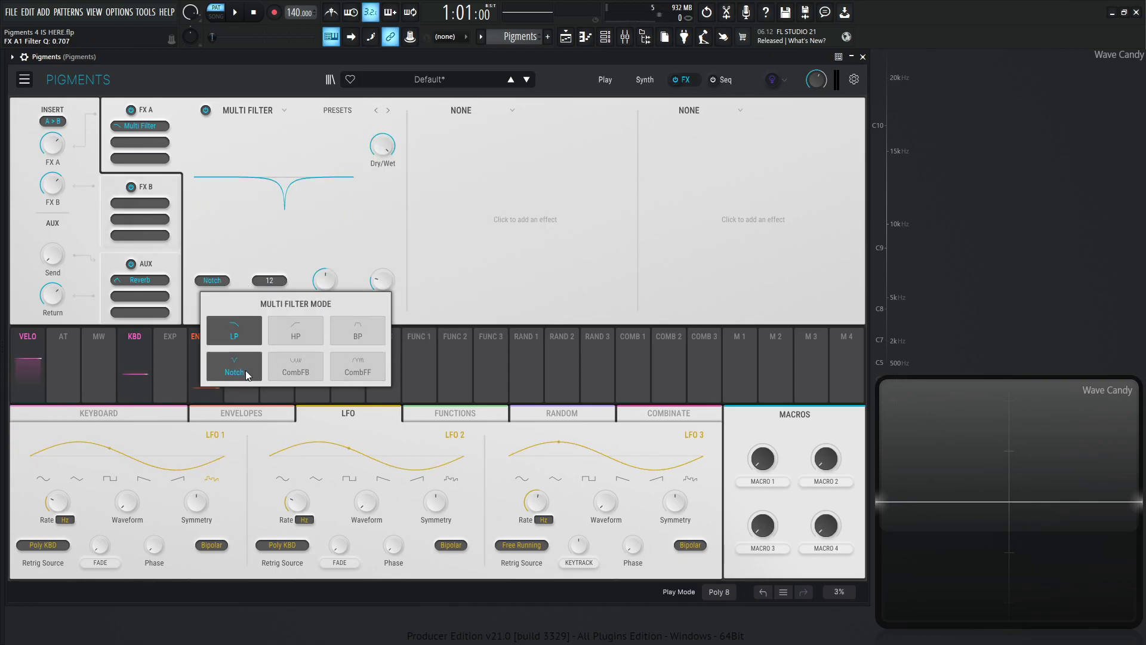
mouse_move(339, 281)
mouse_down()
mouse_move(339, 250)
mouse_move(341, 278)
mouse_up()
Load Distortion in slot A1, enable its filter in Notch mode and set the filter cutoff to 968 Hz
click(269, 111)
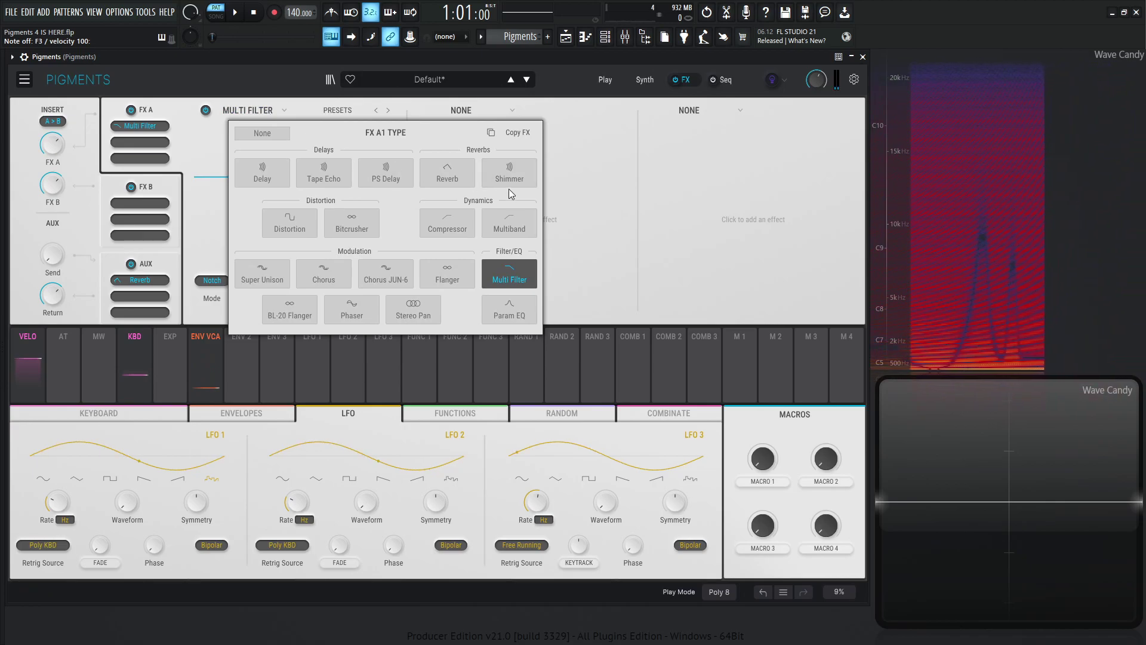
click(290, 224)
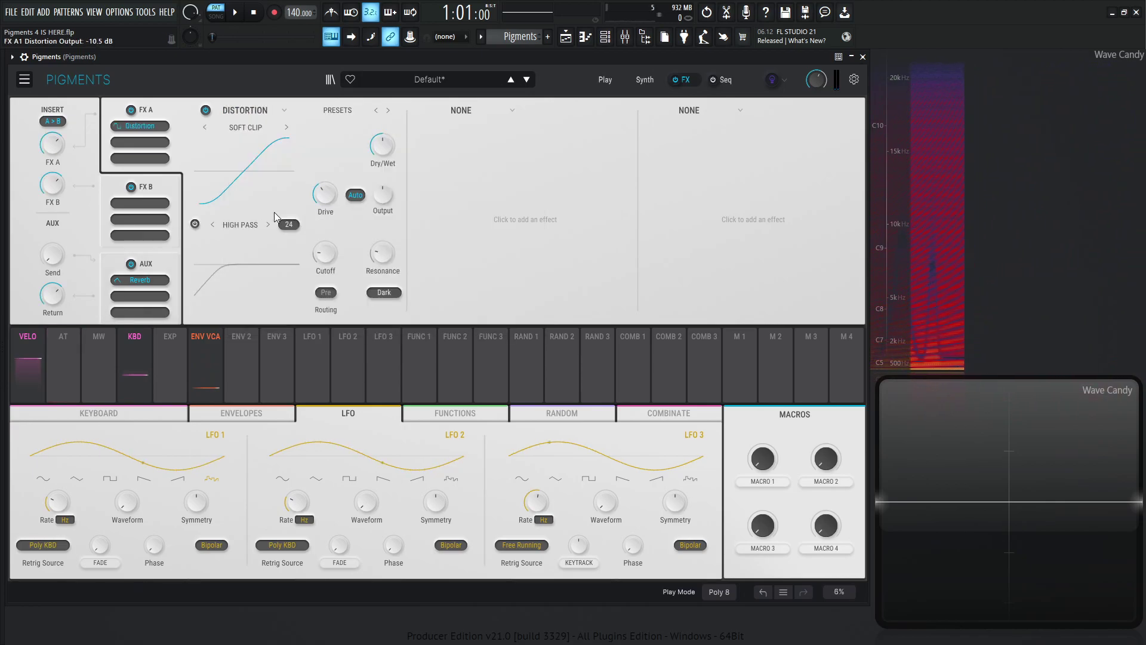
click(195, 224)
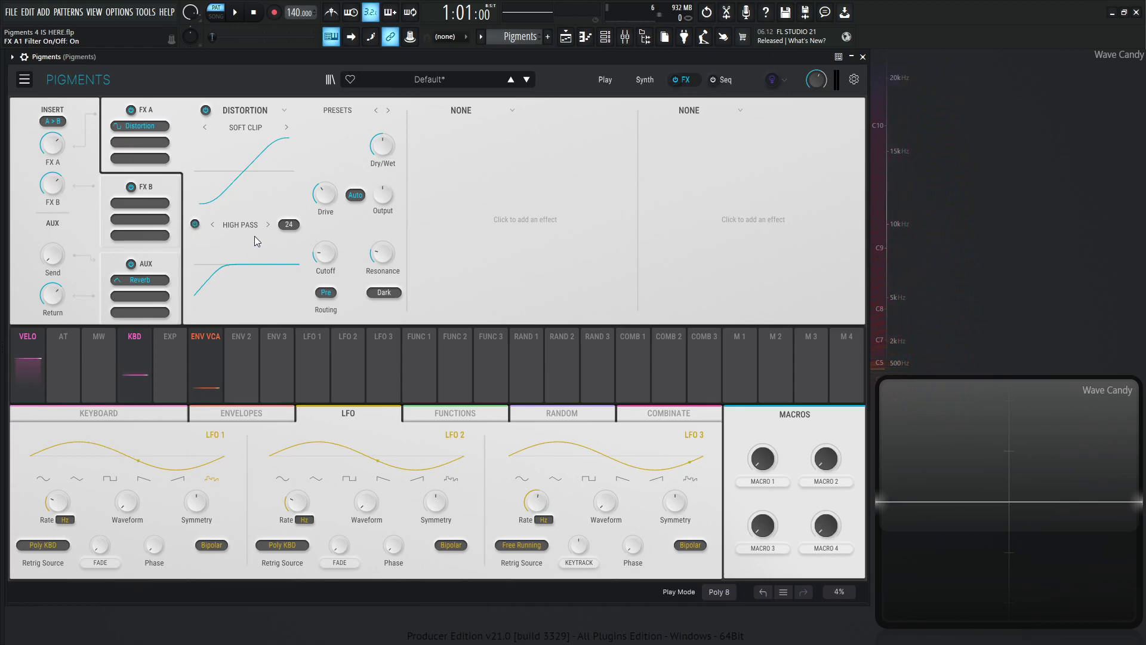
click(241, 224)
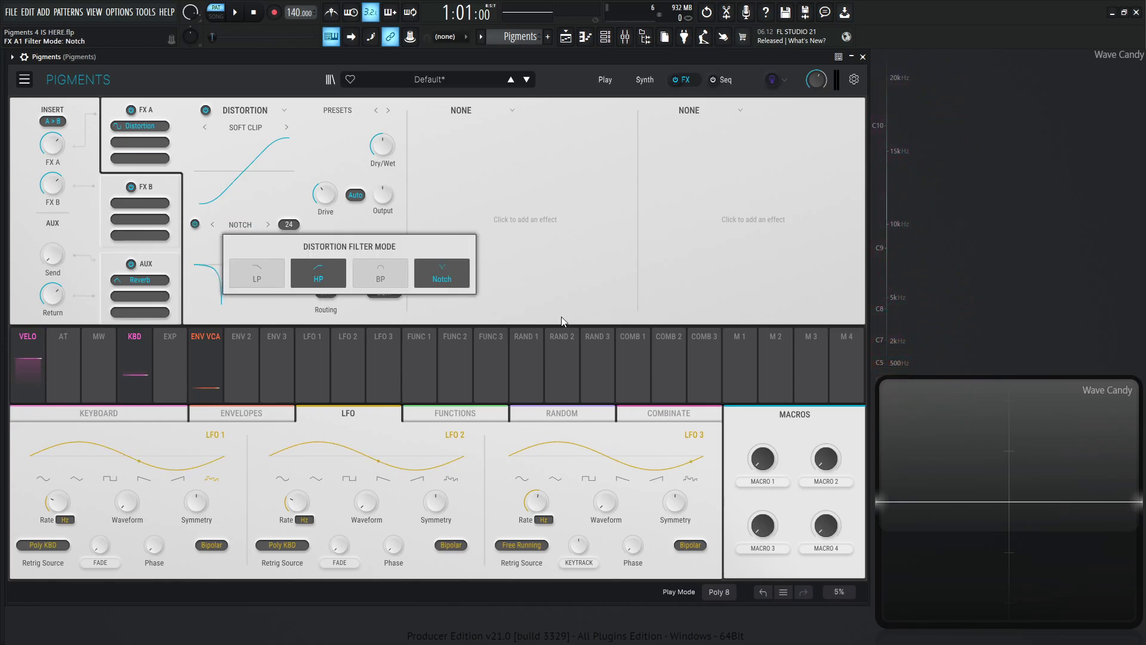
drag(334, 274, 340, 243)
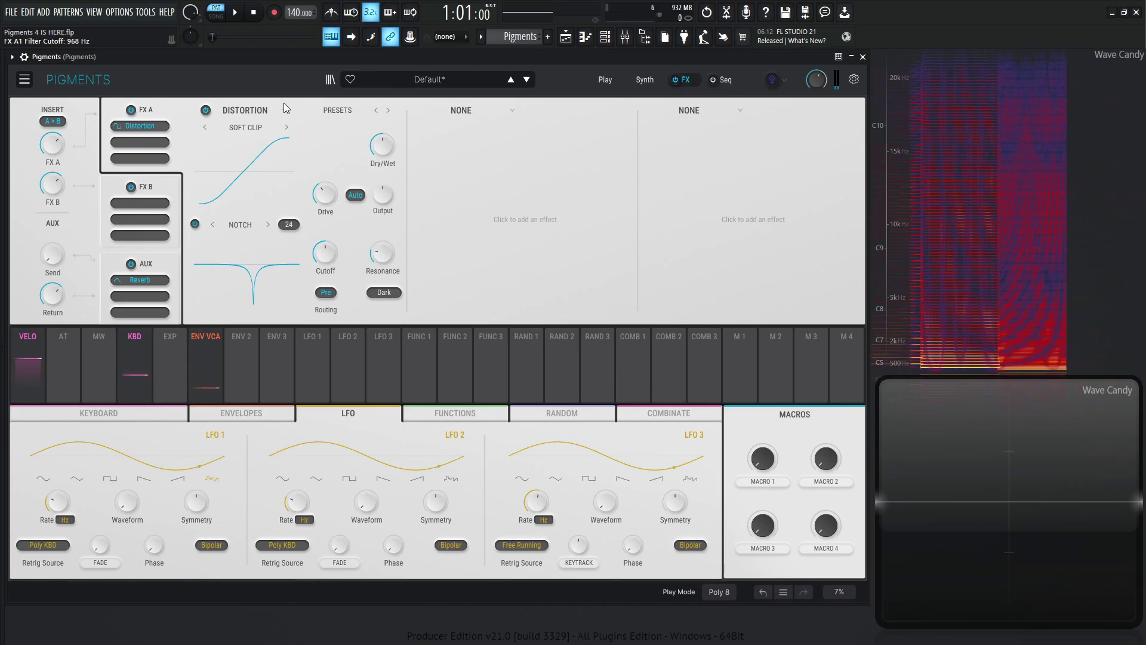
Replace Distortion in slot A1 with Bitcrusher and raise its downsample amount well above 1.00 x
click(258, 112)
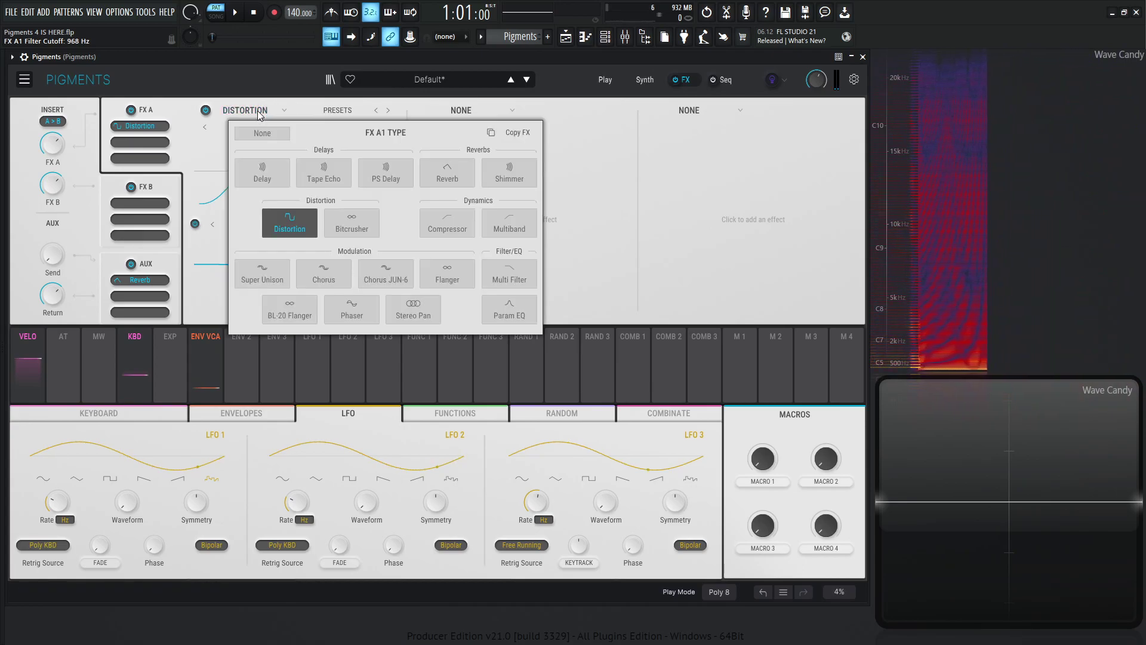
click(347, 218)
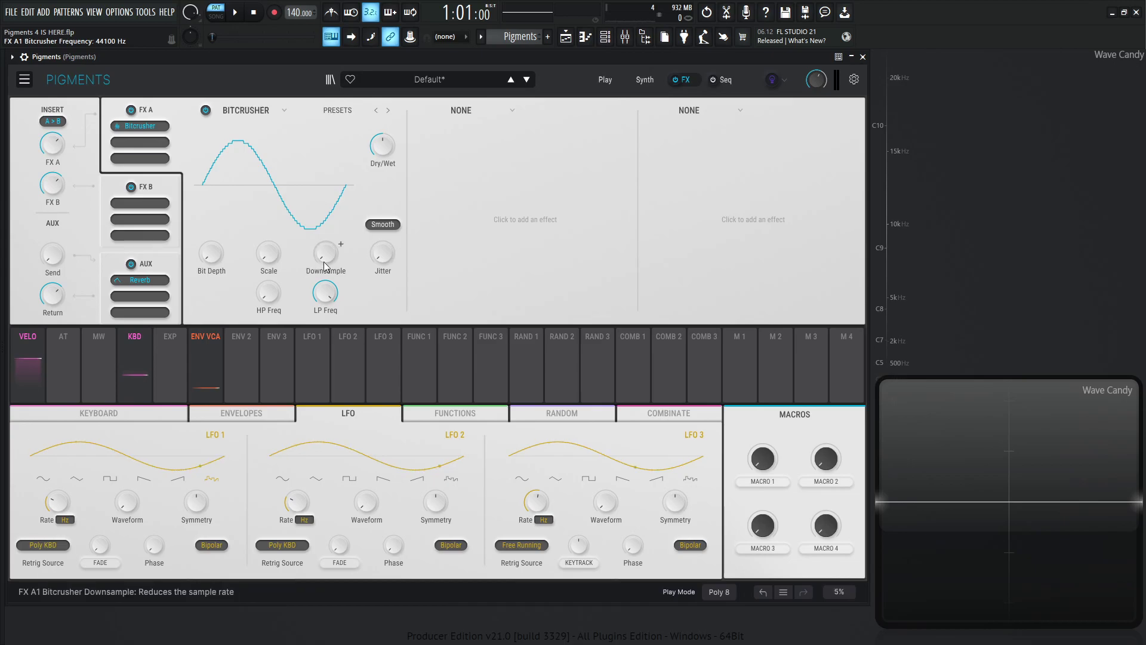
mouse_move(327, 263)
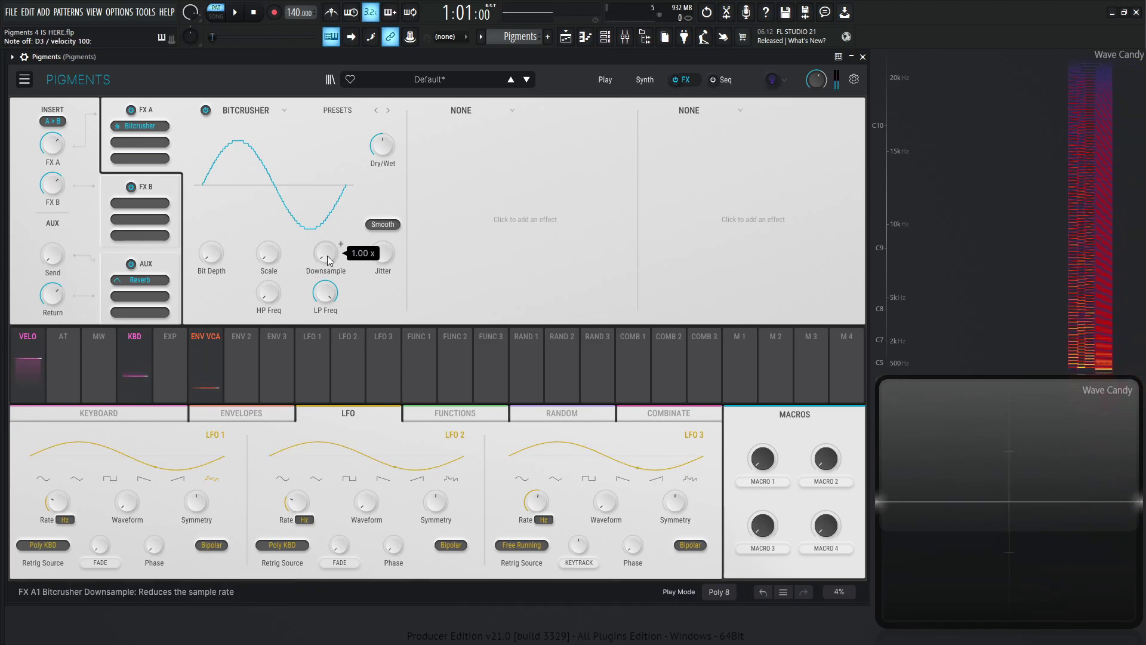
mouse_move(327, 262)
mouse_down()
mouse_move(327, 224)
mouse_move(336, 267)
mouse_up()
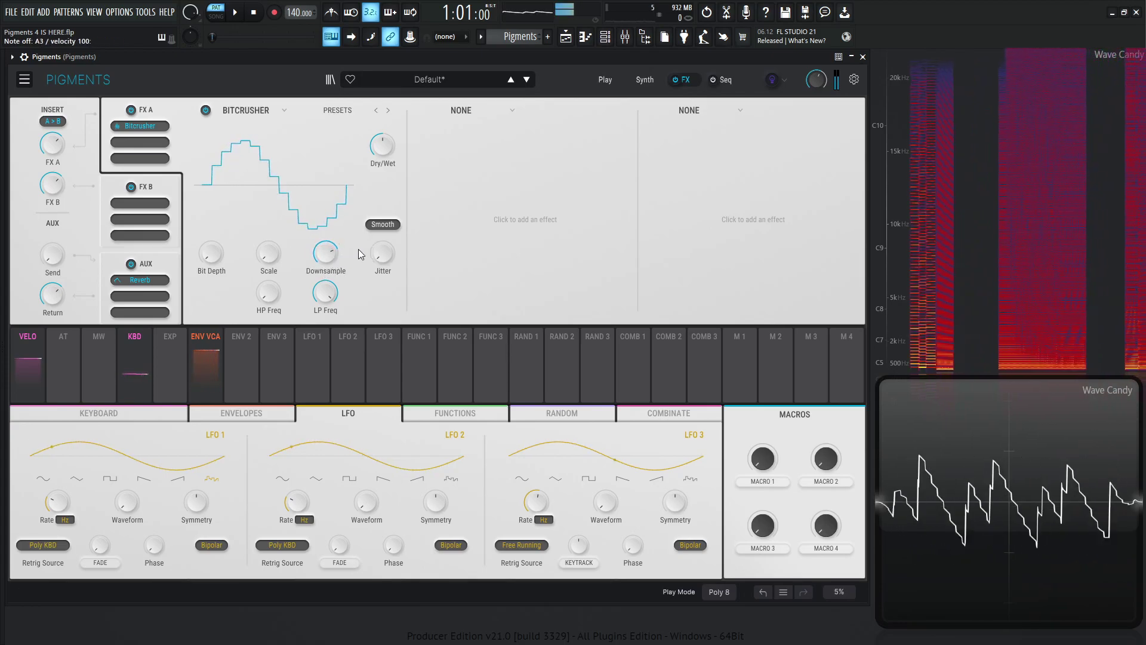
Raise the Bitcrusher's jitter from zero and compare the sound with Smooth downsampling on and off, leaving Smooth off
mouse_move(387, 258)
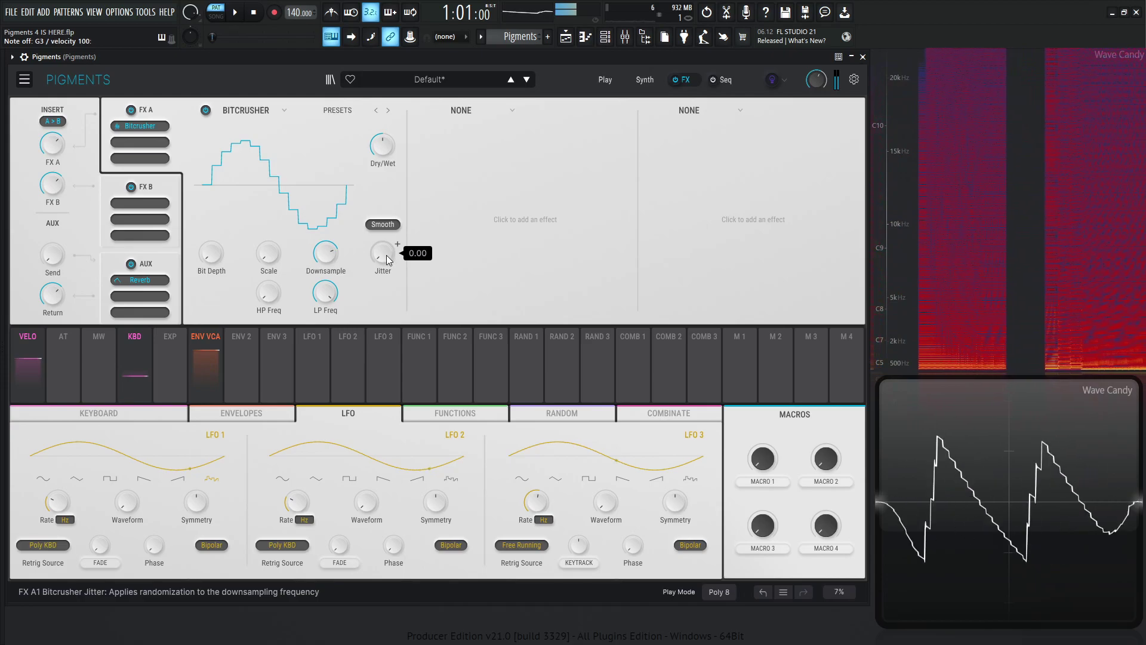
mouse_move(387, 258)
mouse_down()
mouse_move(387, 242)
mouse_move(402, 243)
mouse_up()
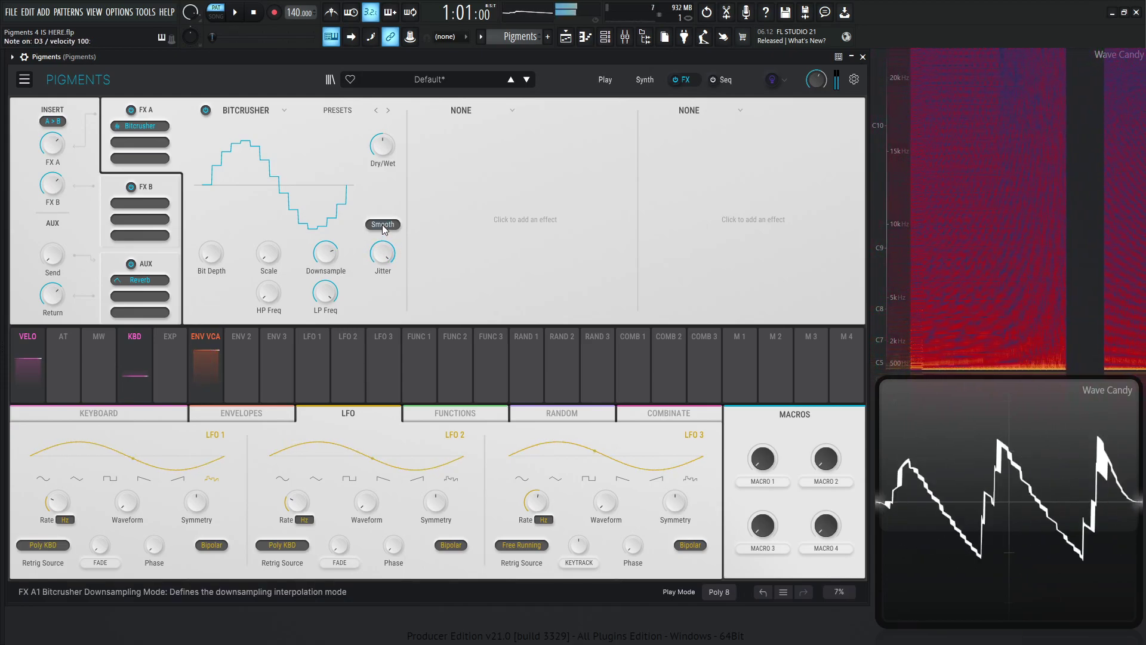
click(382, 224)
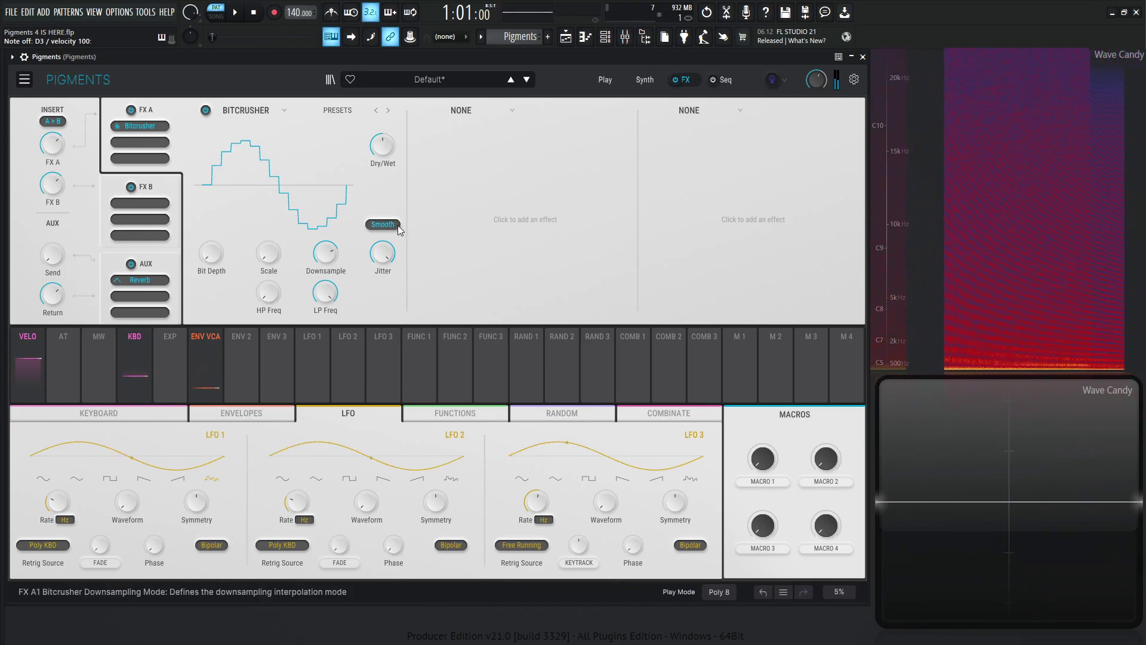
drag(382, 253, 388, 258)
click(378, 225)
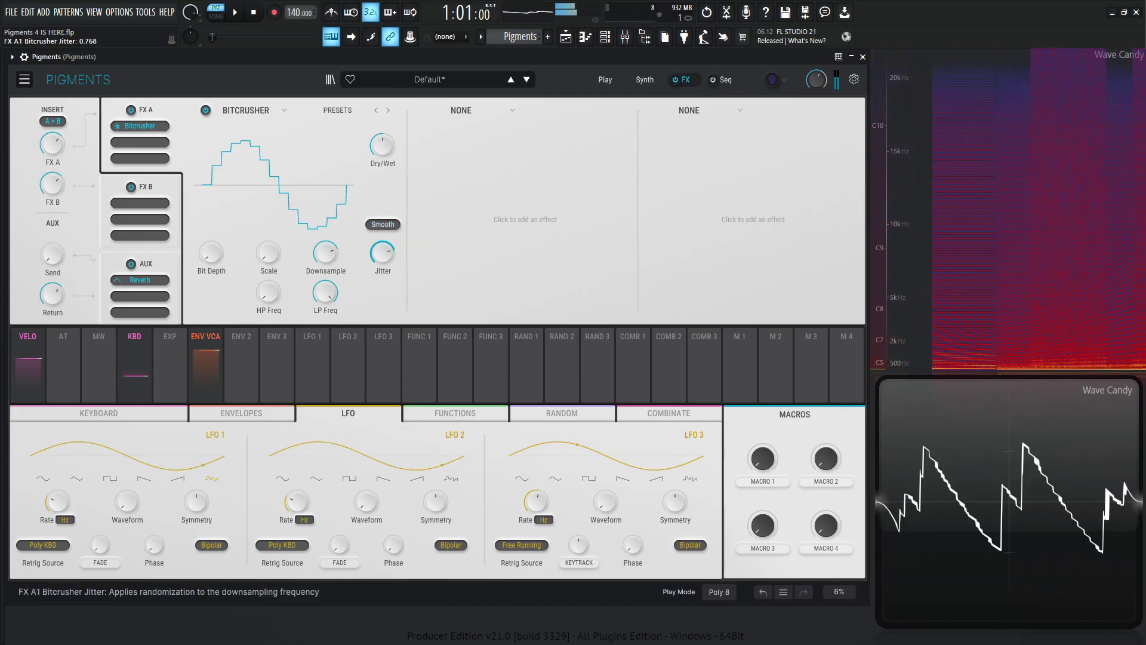
scroll(388, 258, up, 3)
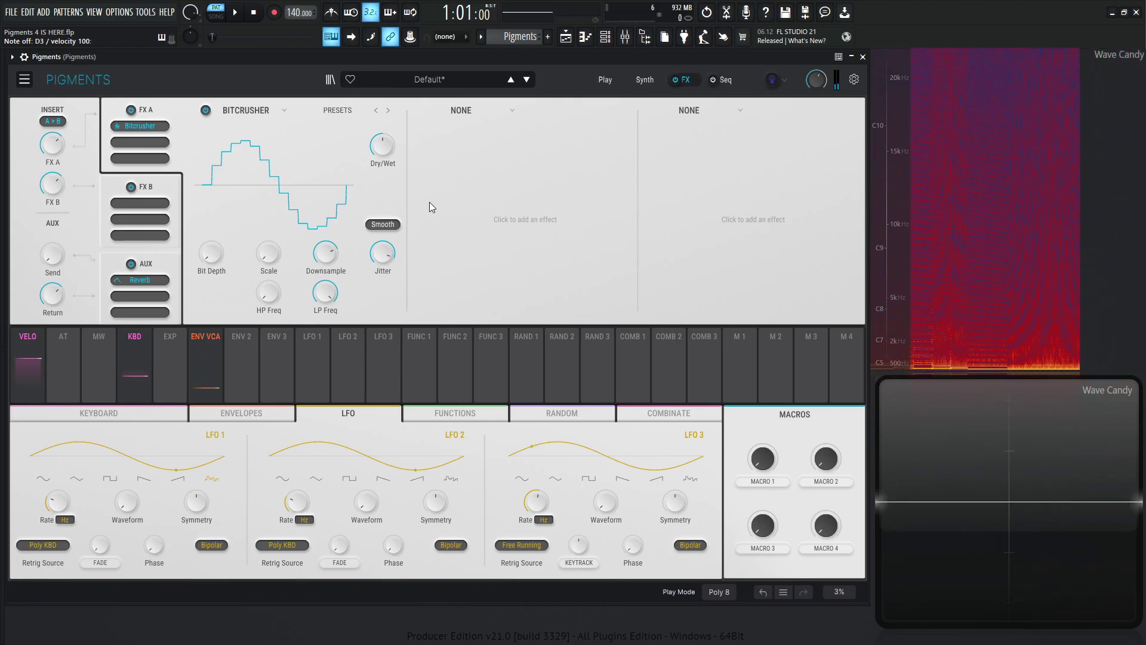
Bypass the Bitcrusher effect in slot A1 and open the preset browser
click(206, 111)
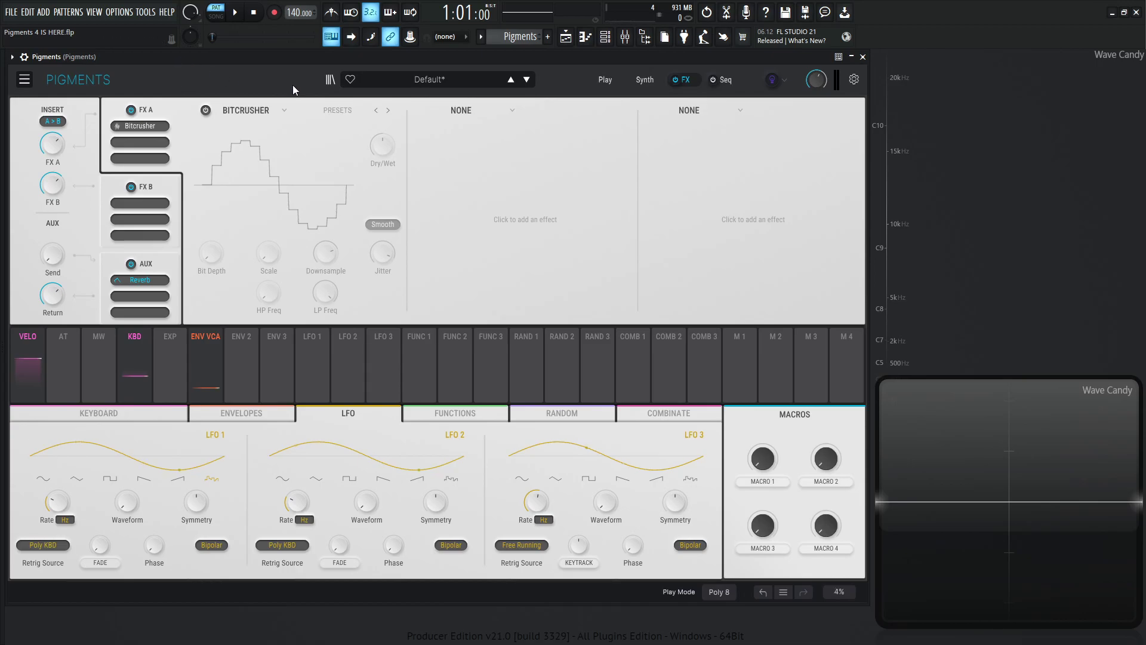
click(330, 80)
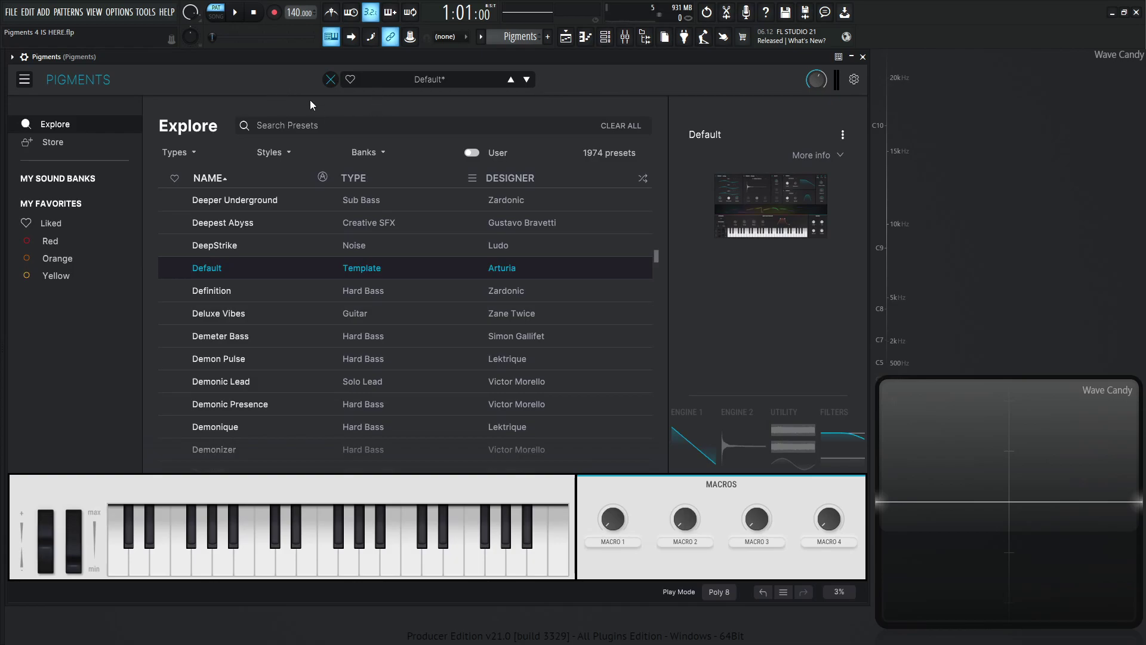
Open the Pigments 4.0 sound bank and audition the Ambient Fold, Backward Strummer and Babebidadou presets
click(57, 178)
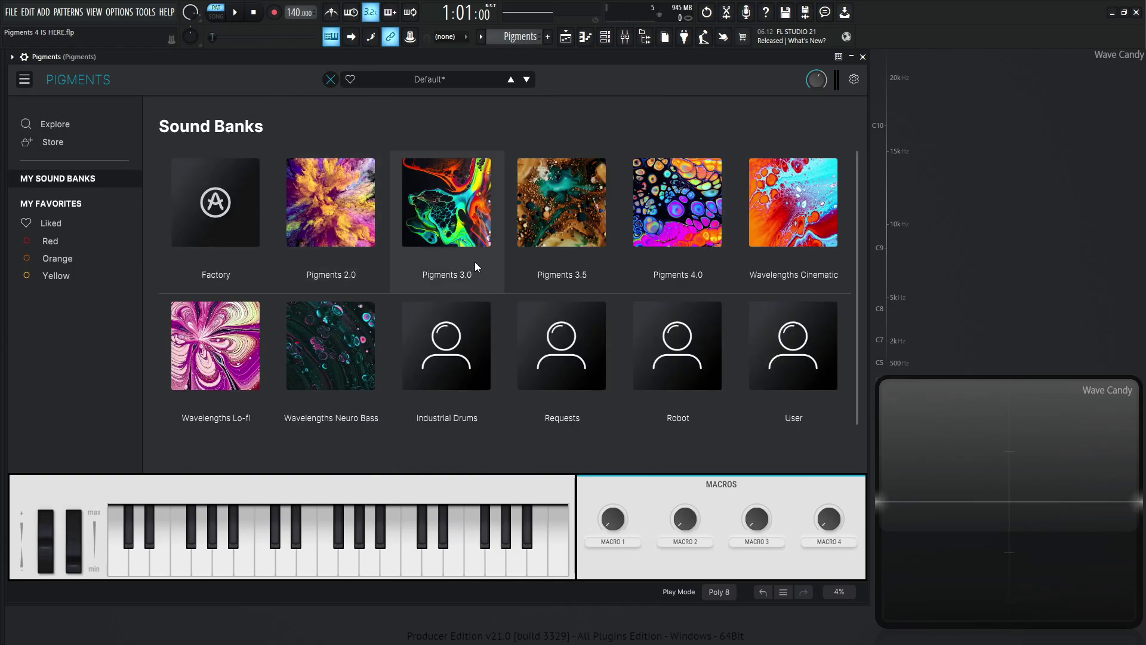
click(720, 228)
click(250, 292)
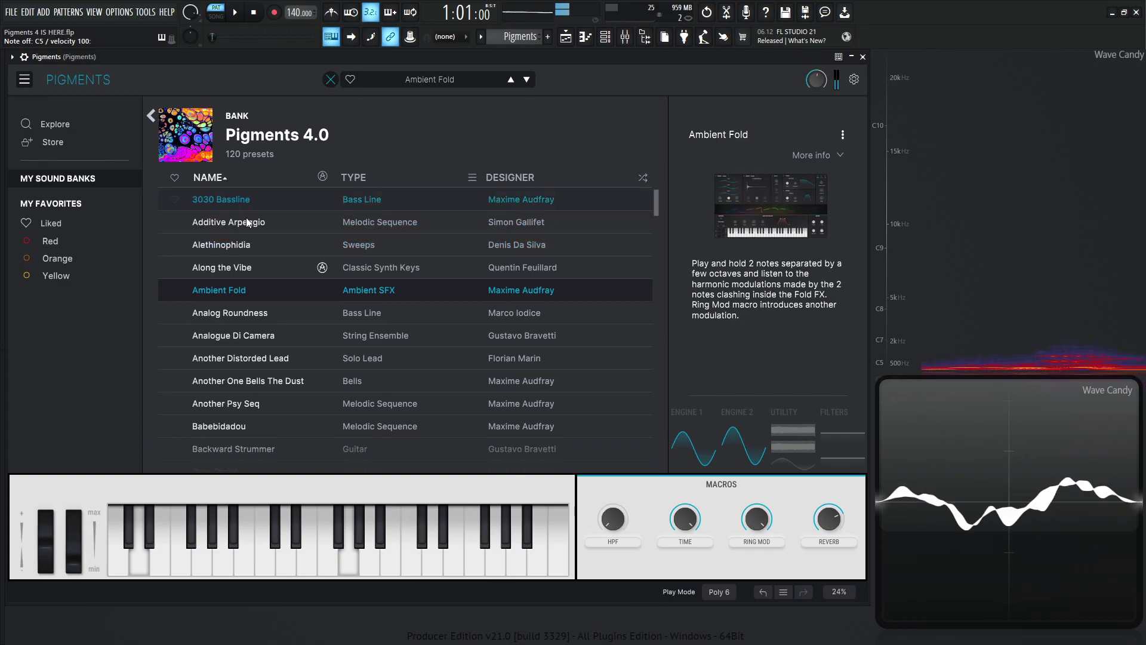
scroll(298, 317, down, 3)
click(274, 331)
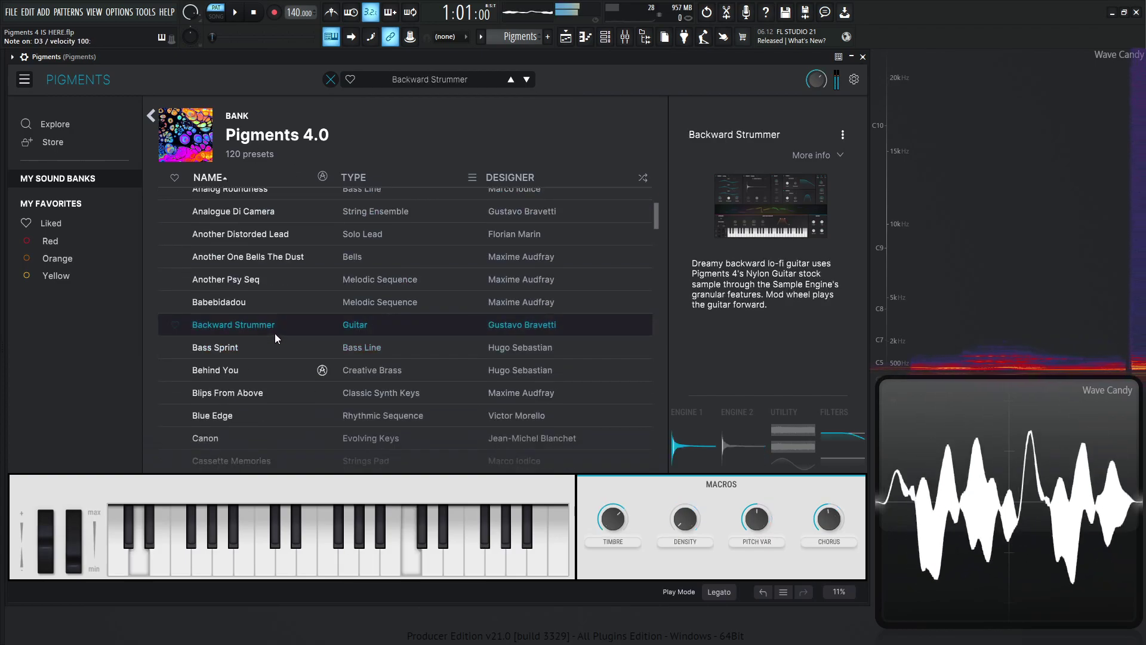
click(272, 303)
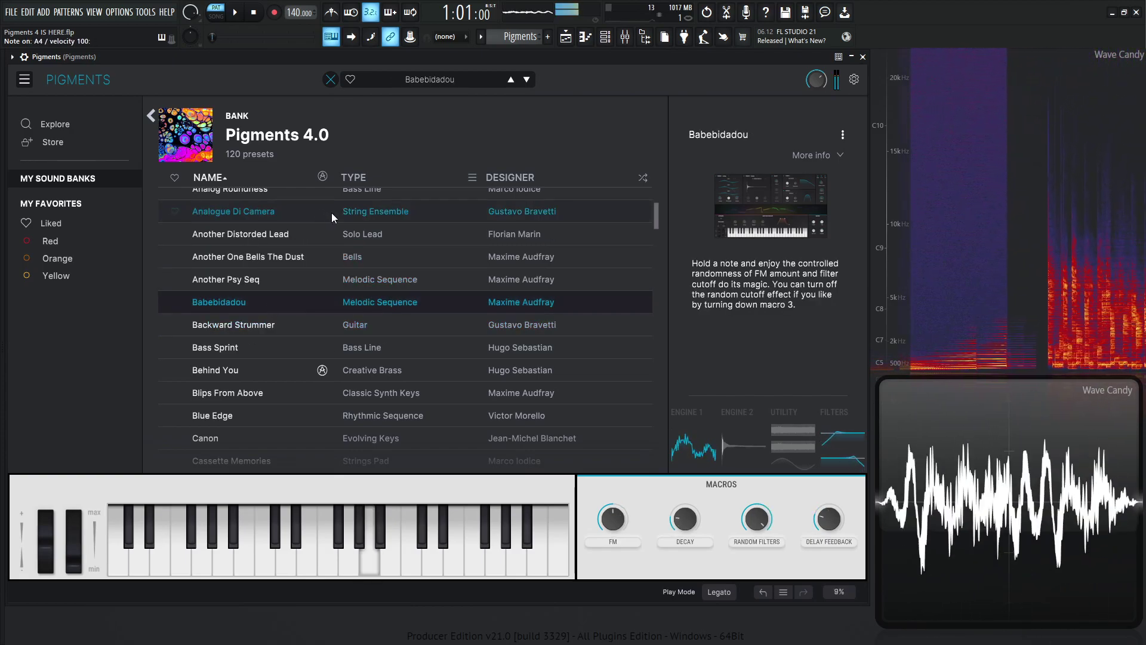
Toggle the pattern/song playback mode and run the transport briefly with the Babebidadou preset loaded
click(217, 16)
key(space)
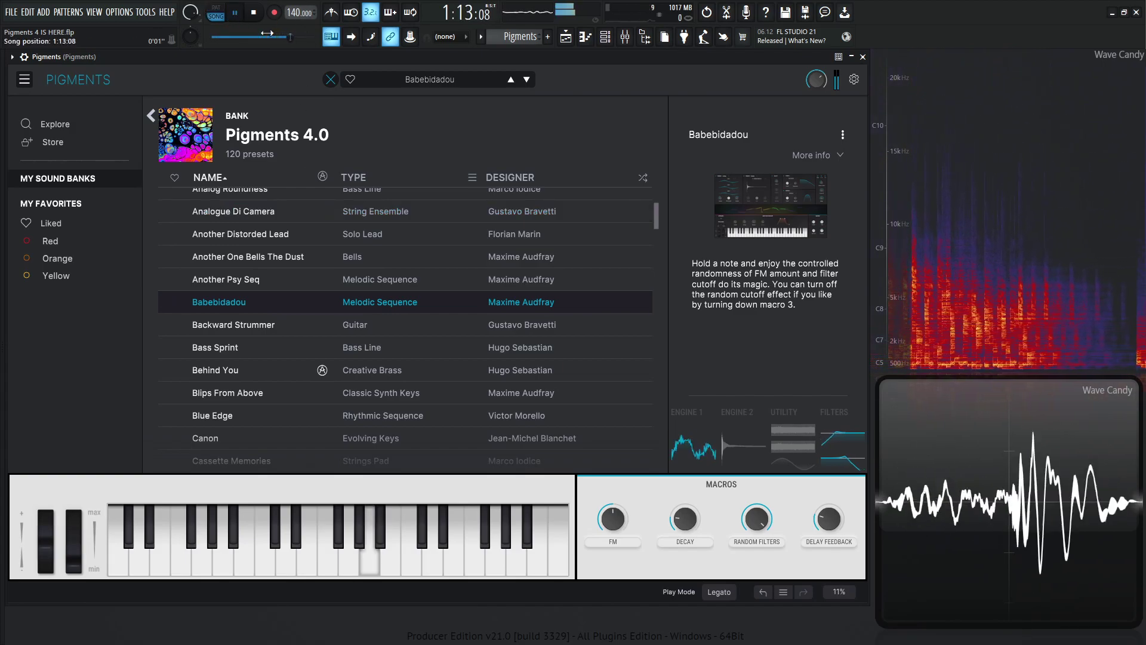
key(space)
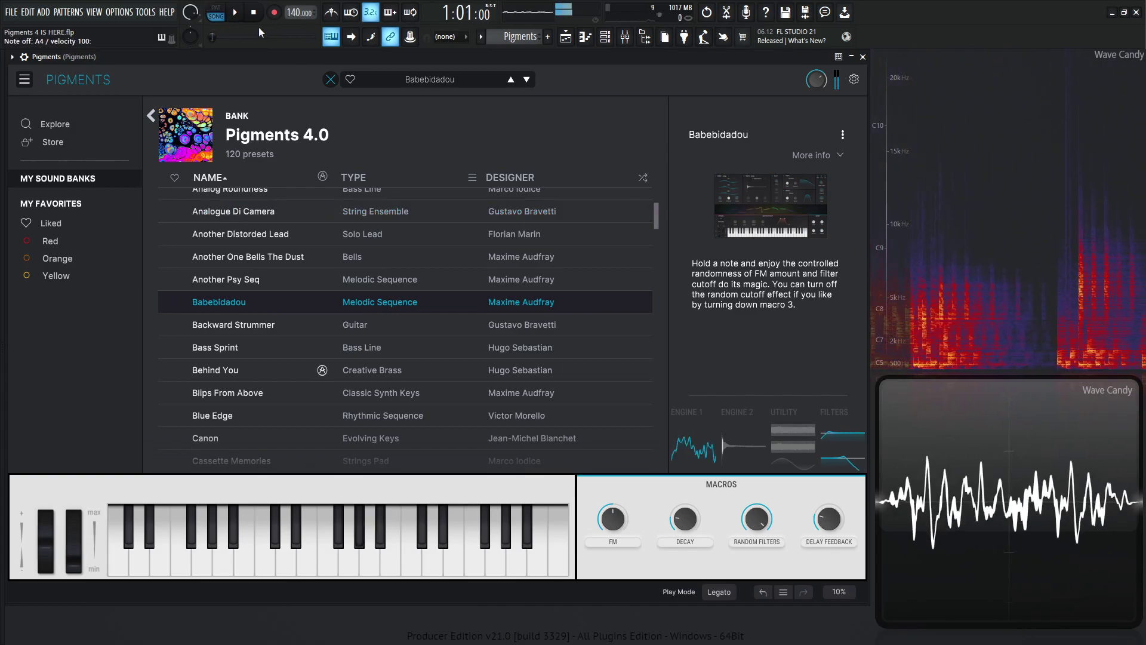
Open the Wavelengths Cinematic sound bank and sort its presets by type to reach the atmosphere pads
click(152, 117)
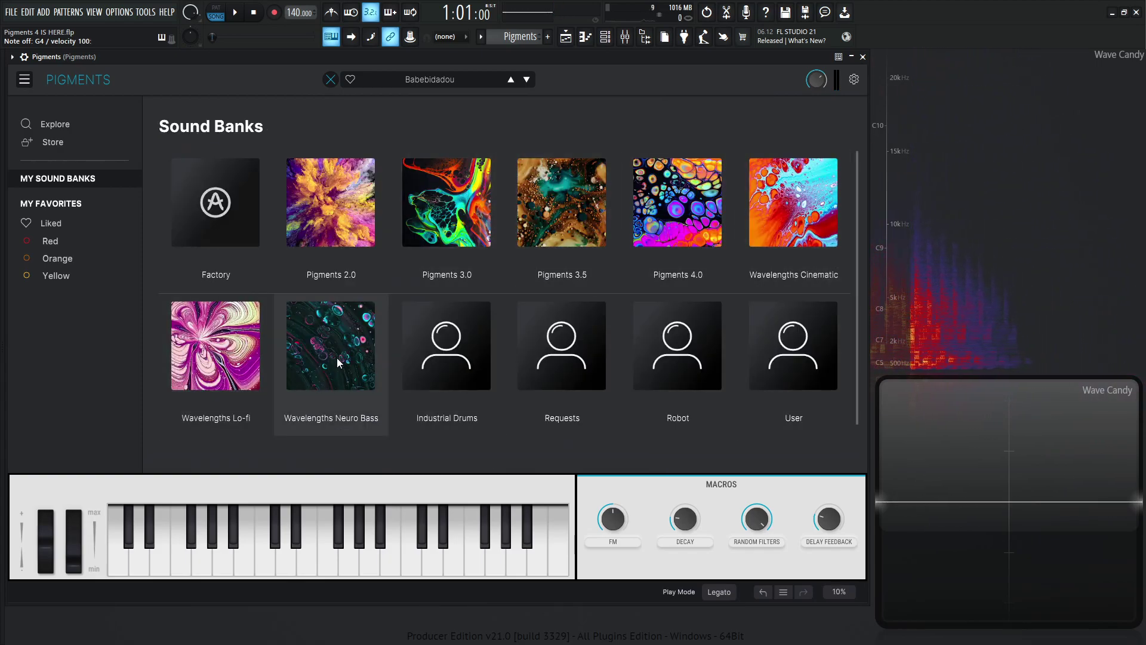
click(769, 248)
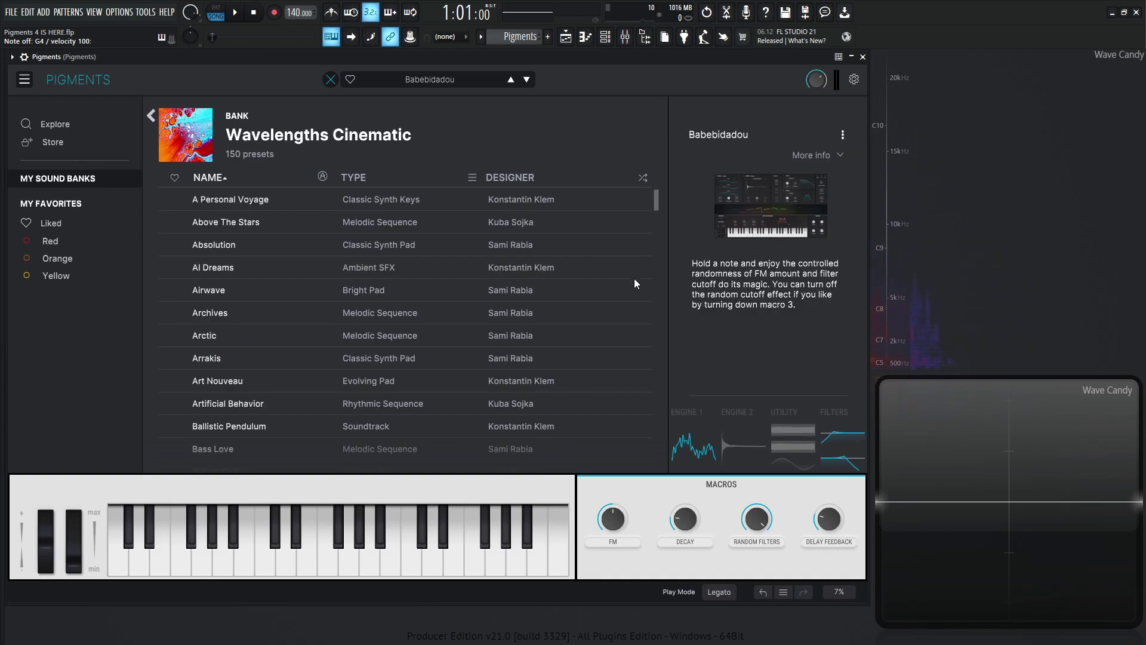
click(365, 179)
scroll(390, 206, down, 5)
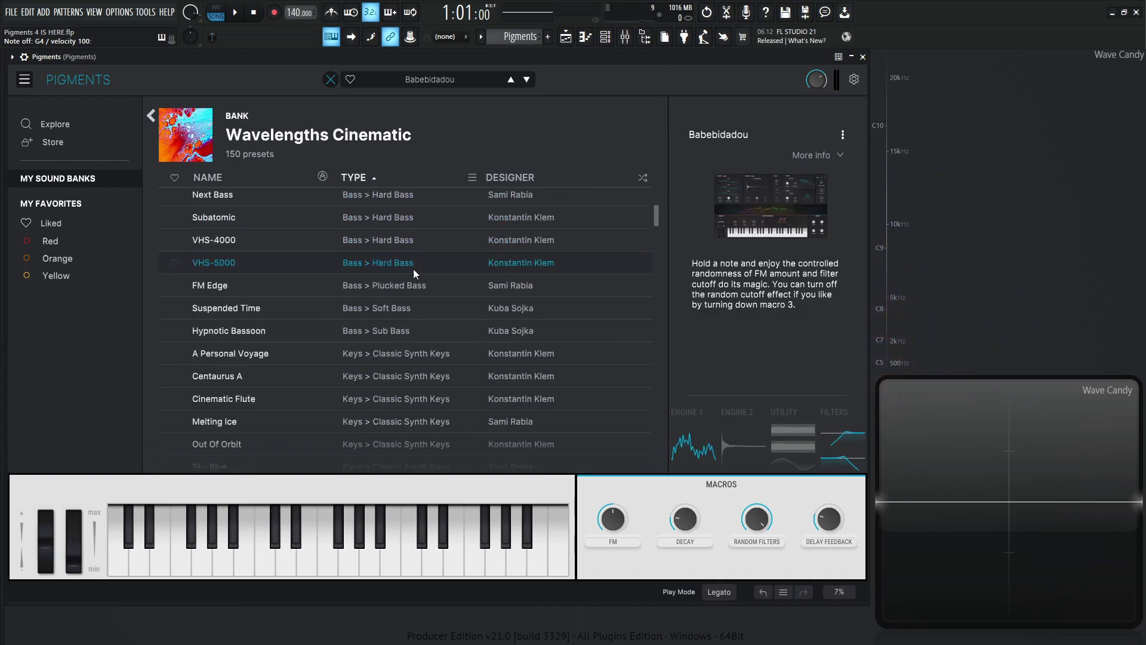
scroll(411, 298, down, 9)
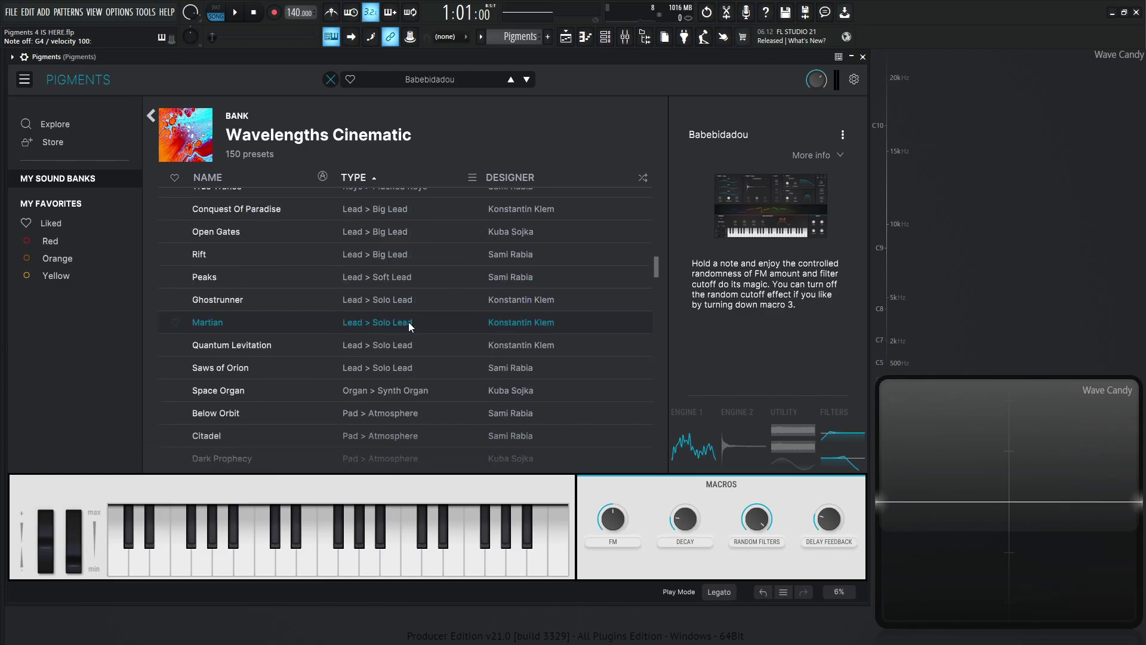
Audition the Wavelengths Cinematic pads Final Fall, Molecular Reaction, Dark Prophecy and Arrakis
click(404, 271)
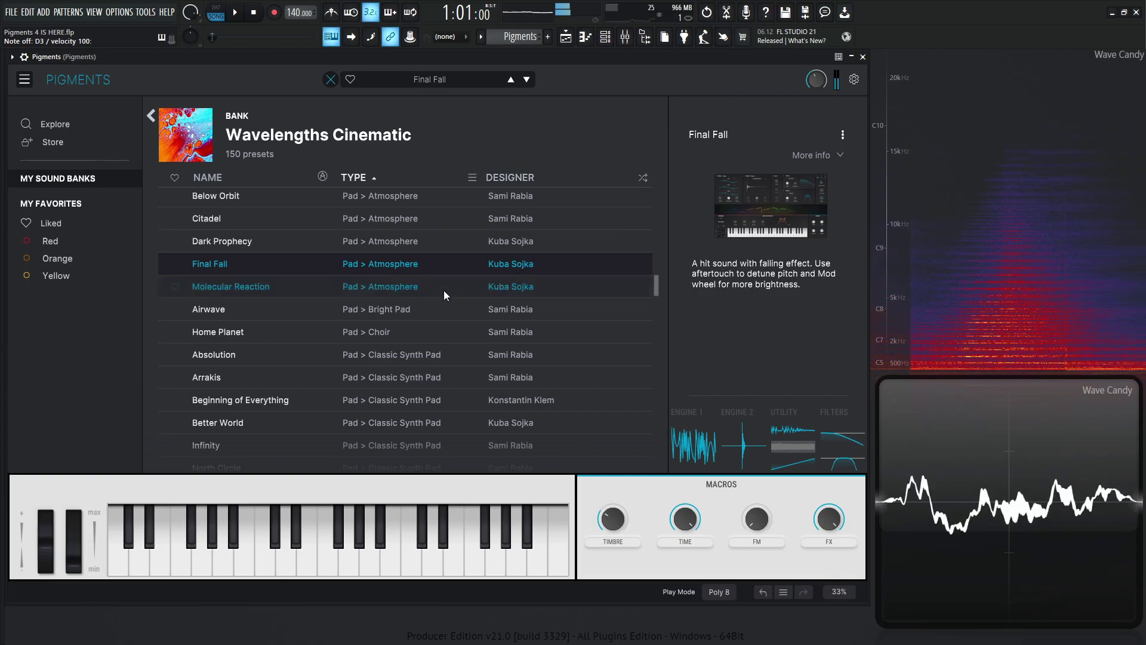
click(417, 307)
click(405, 293)
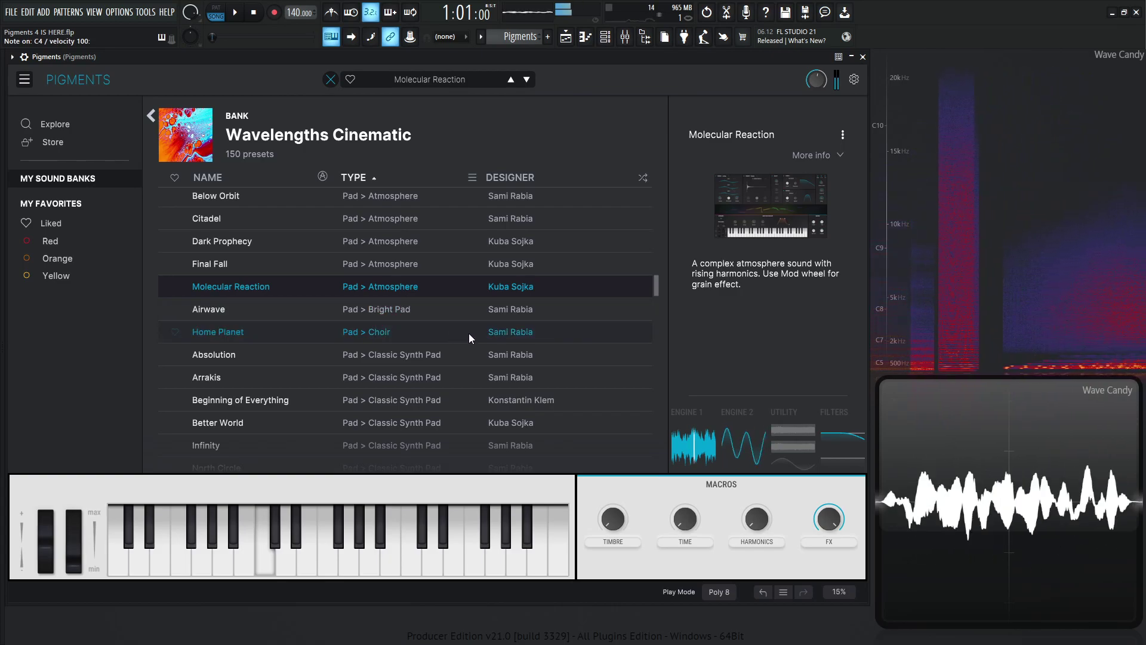
click(441, 241)
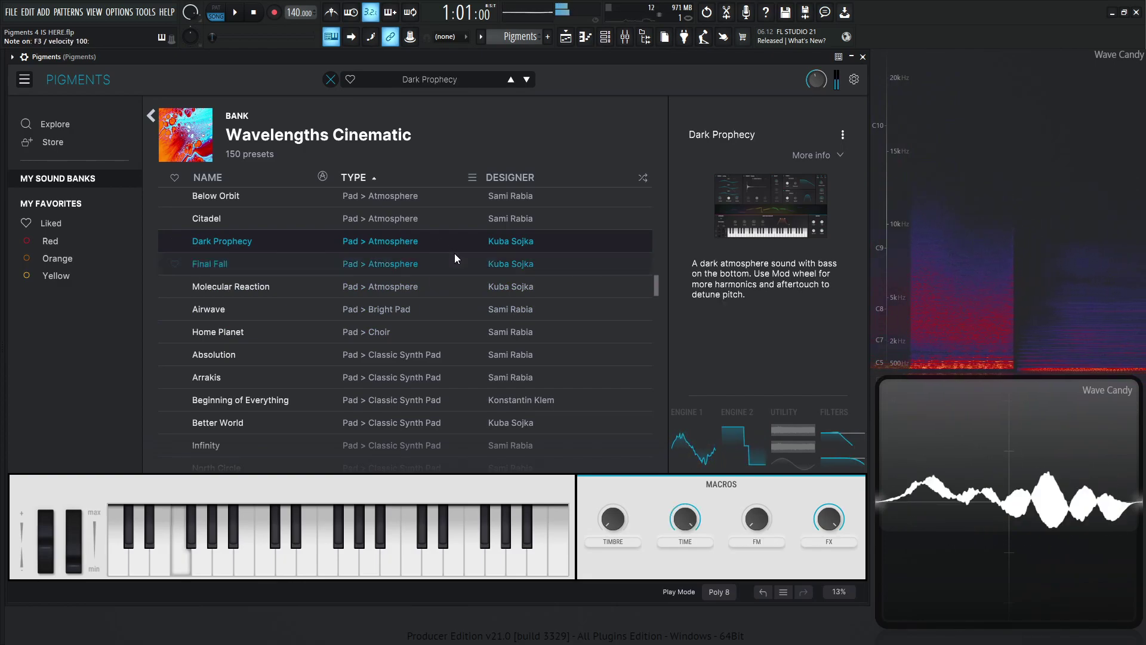
click(444, 379)
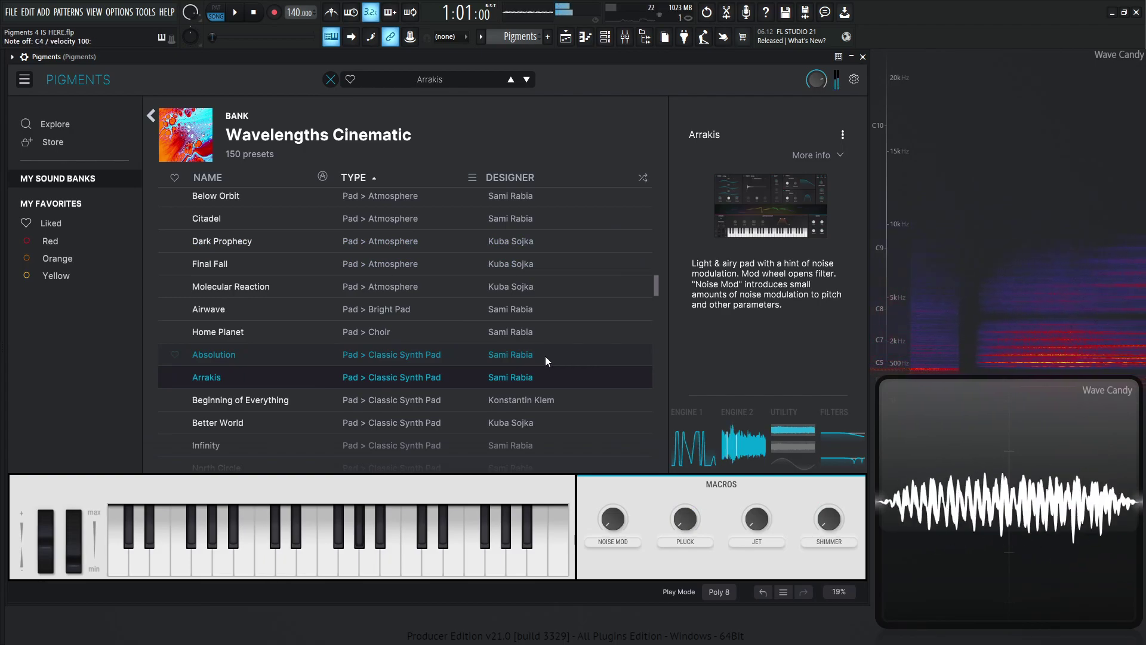
Audition the Wavelengths Cinematic melodic sequences Above The Stars, Bass Love and Full Buzz
scroll(535, 340, down, 4)
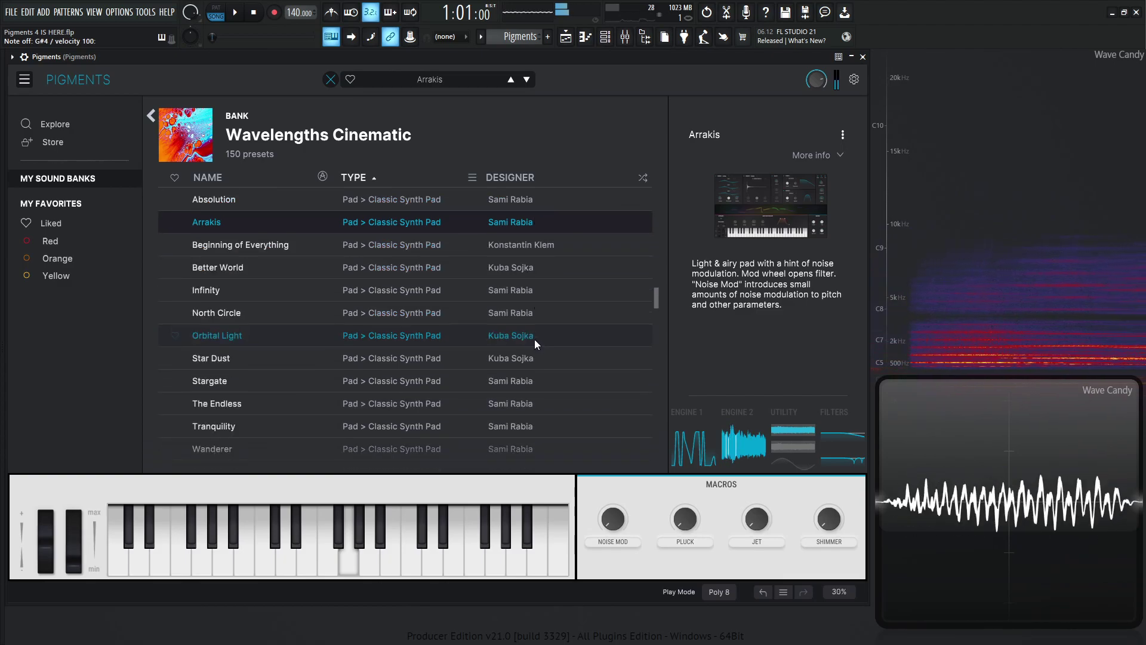
scroll(535, 339, down, 6)
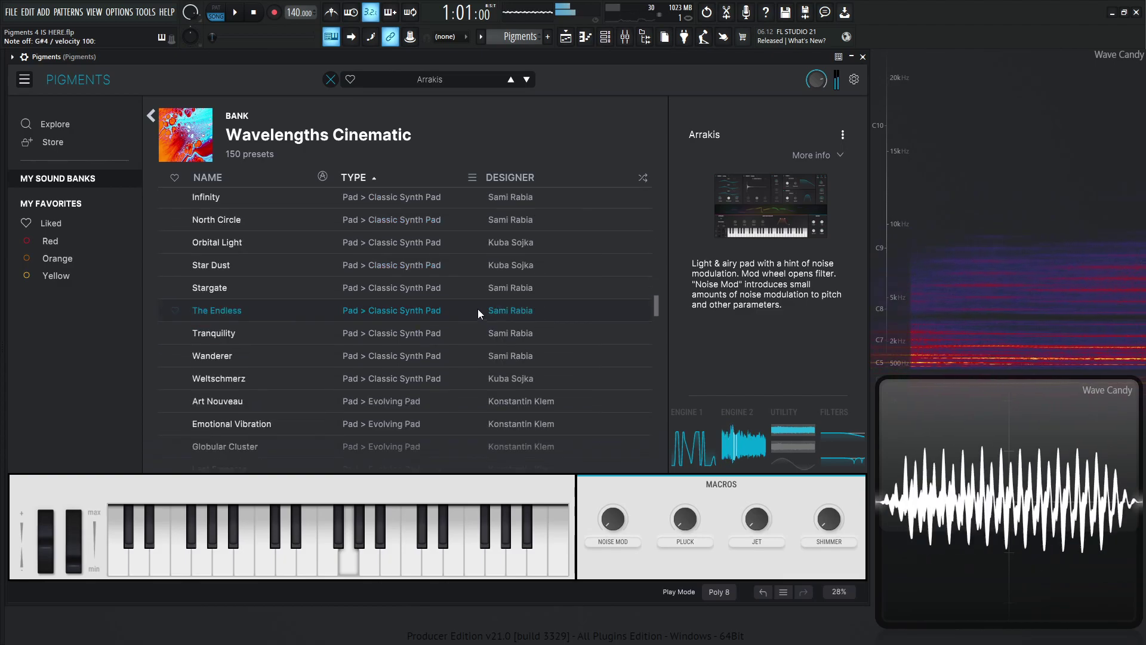
scroll(471, 314, down, 7)
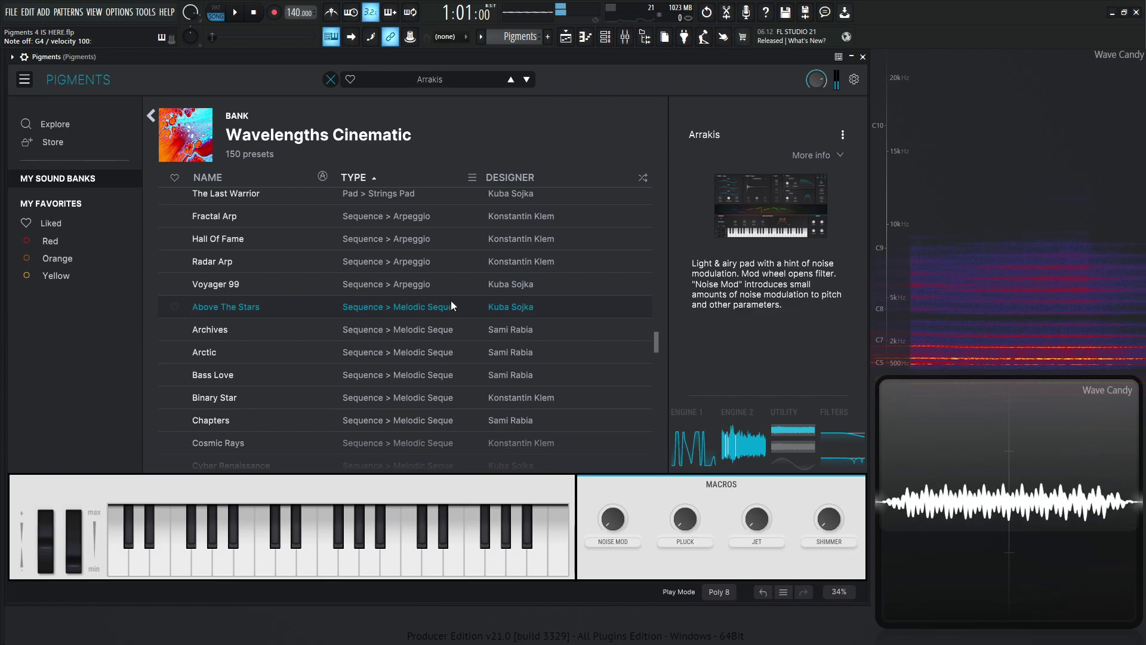
click(440, 309)
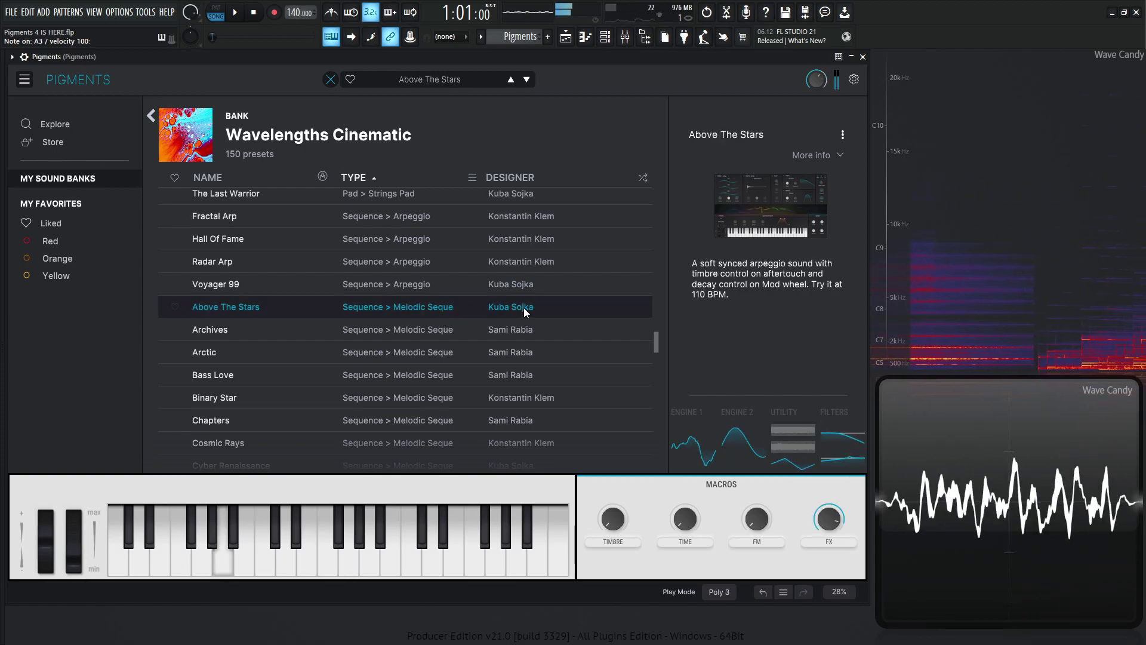
click(443, 376)
scroll(464, 364, down, 3)
scroll(464, 370, down, 1)
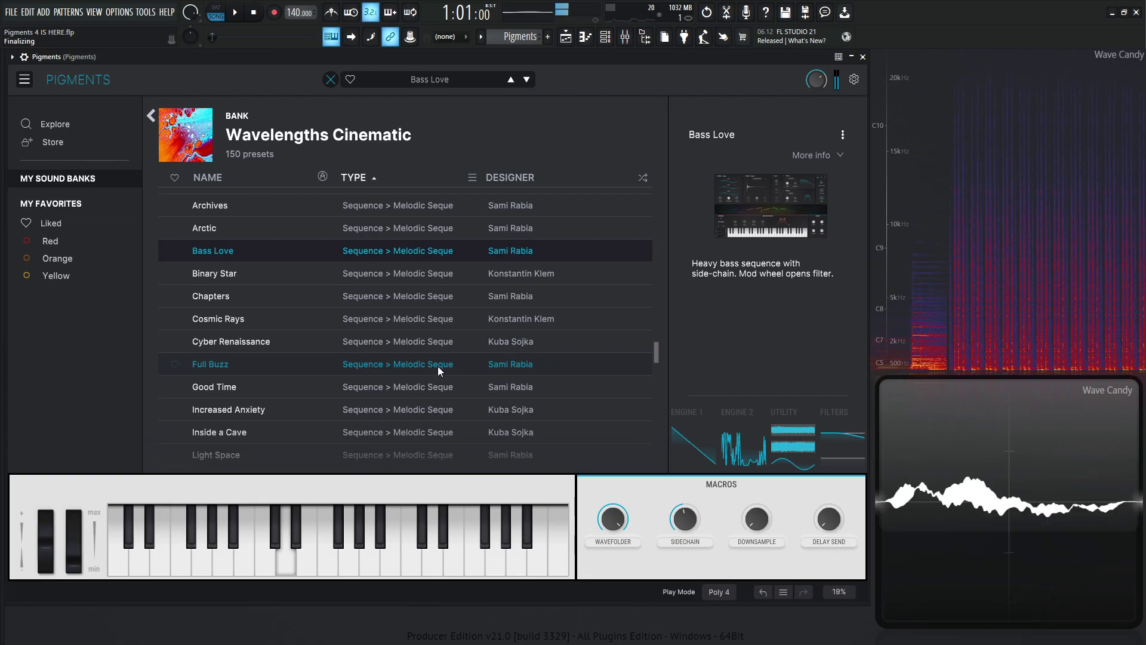
click(438, 371)
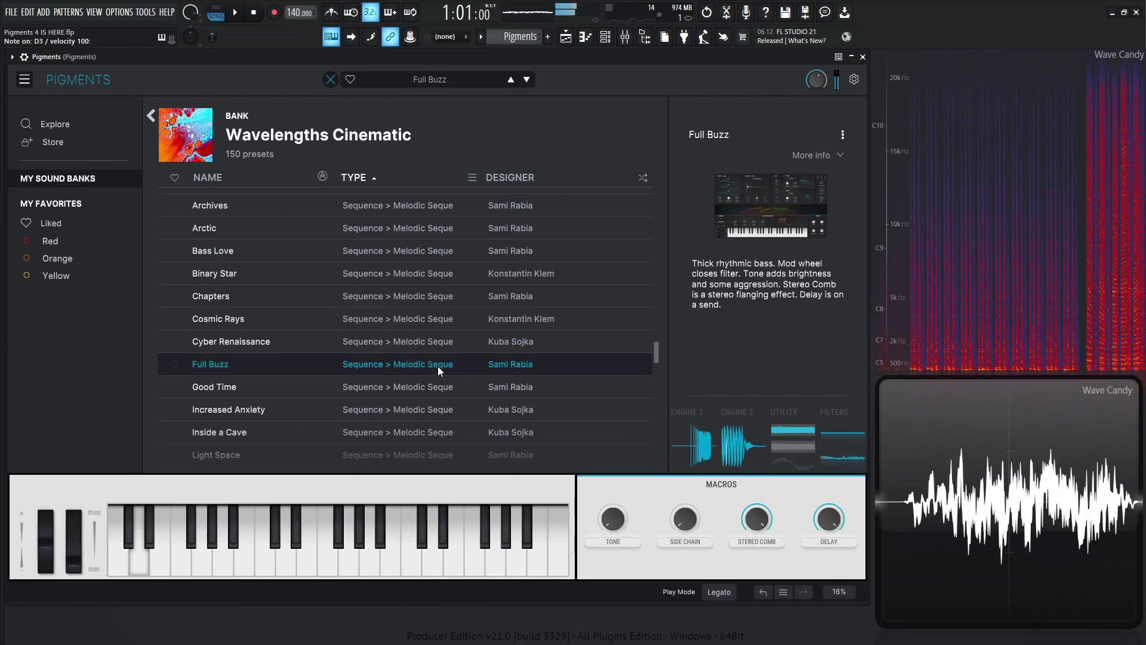
Open the Wavelengths Lo-fi sound bank and audition the Bad Take, Apollo Trail and All Is Vibration presets
click(153, 115)
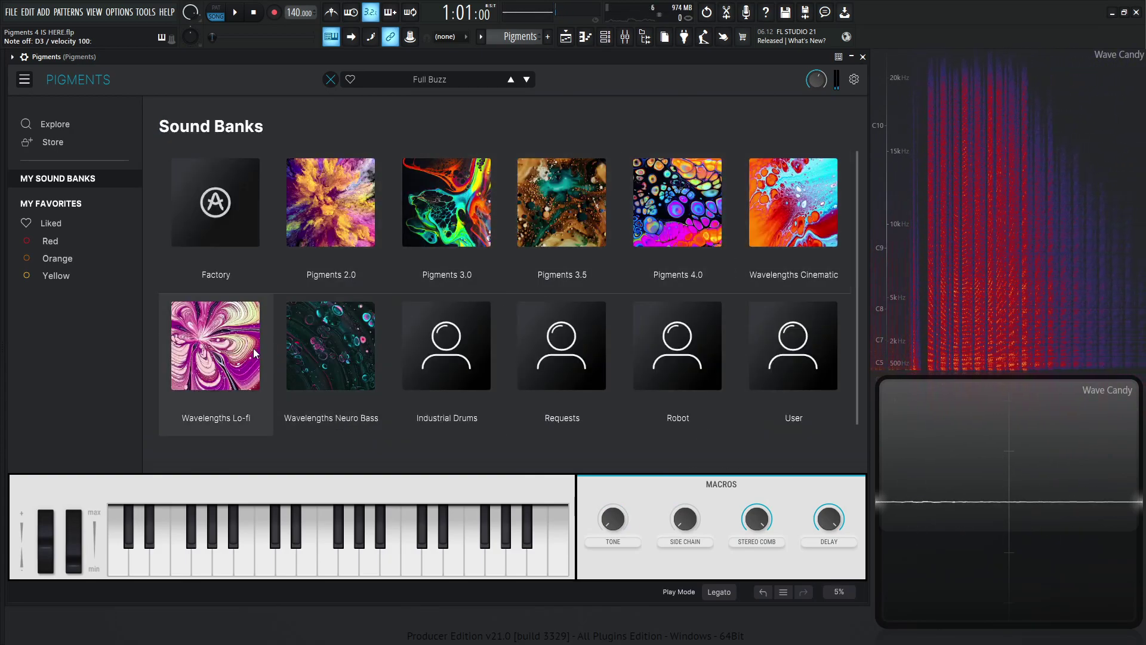
click(215, 351)
click(406, 387)
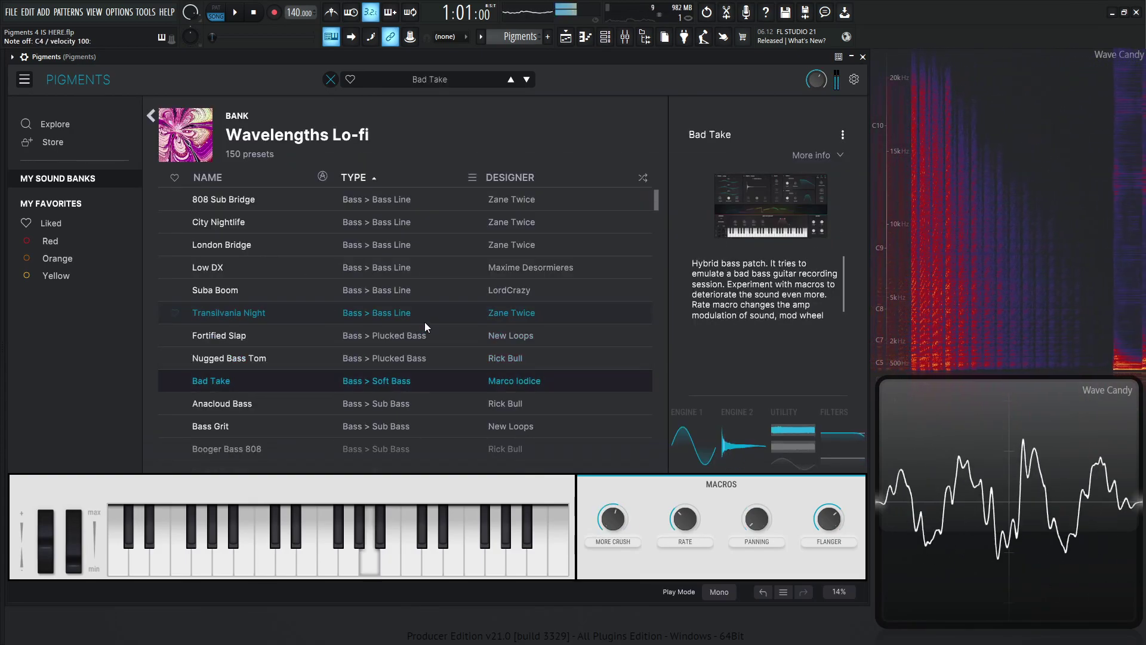
scroll(421, 270, down, 5)
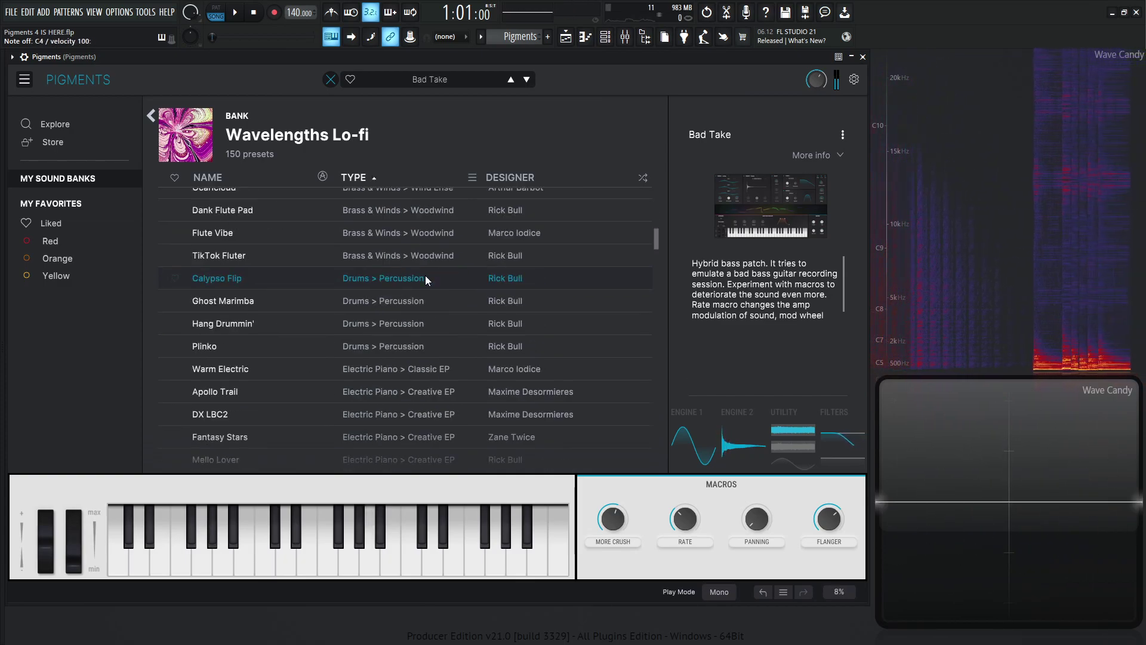
click(414, 298)
scroll(470, 310, down, 4)
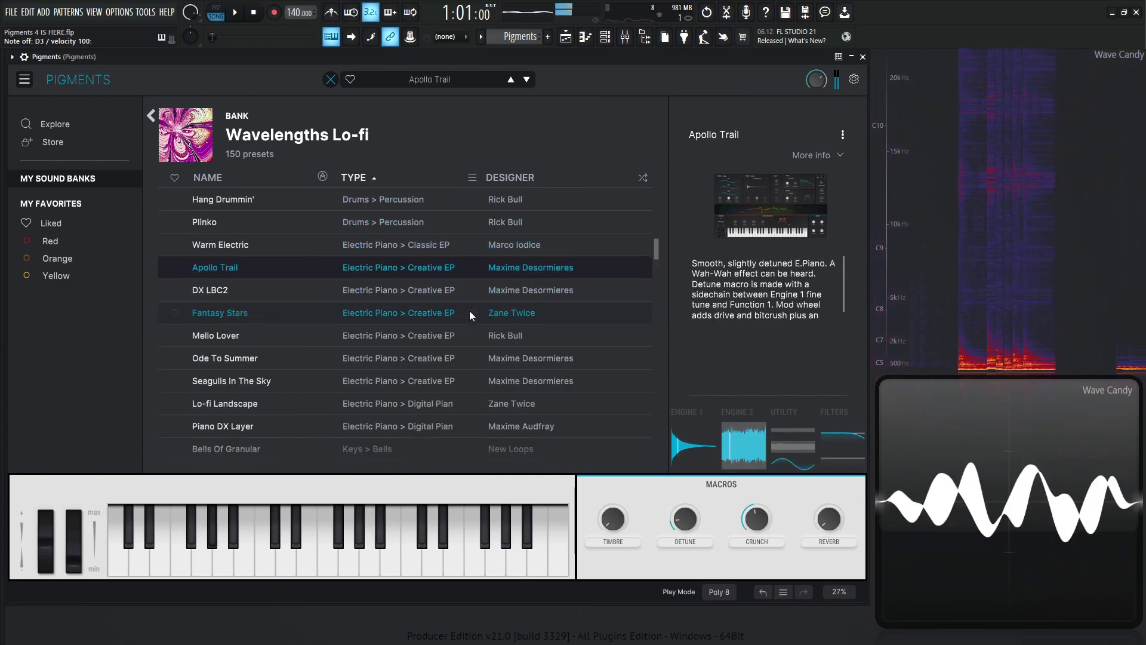
click(414, 362)
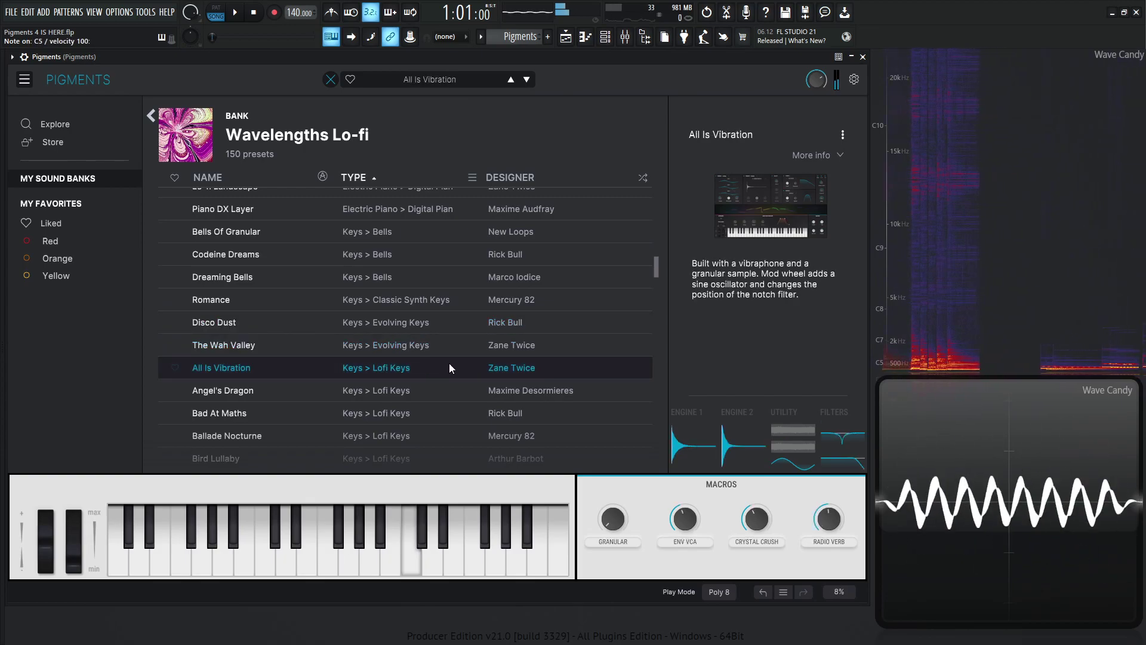
Load the Angel's Dragon lo-fi keys preset and play a series of notes and chords with it
click(397, 391)
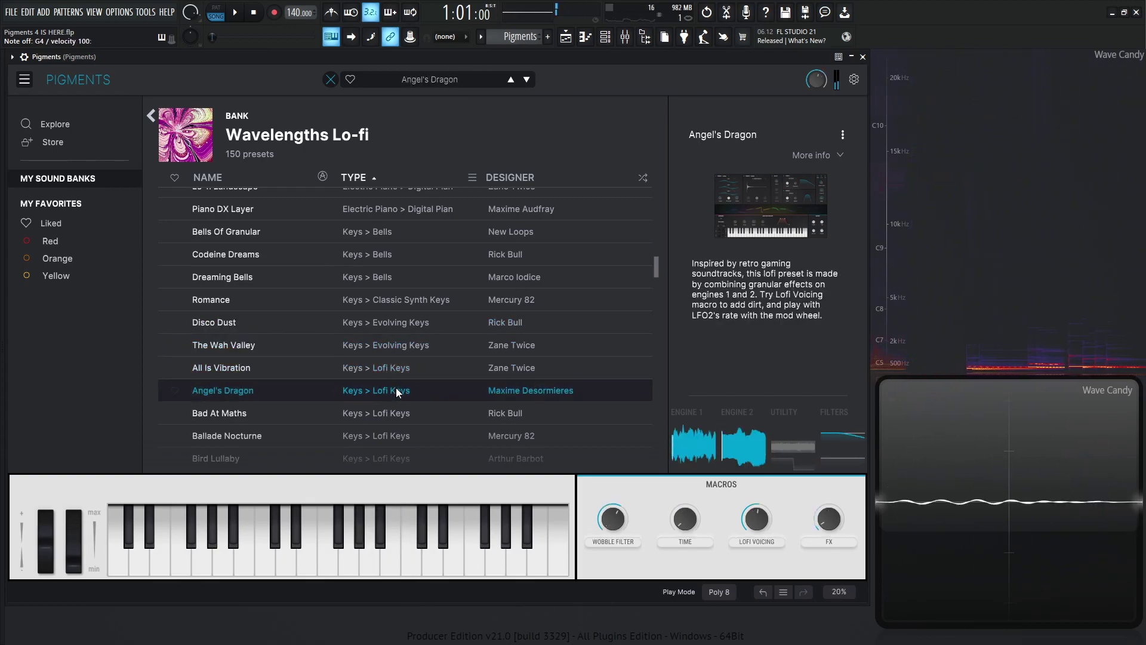
key(n)
key(r)
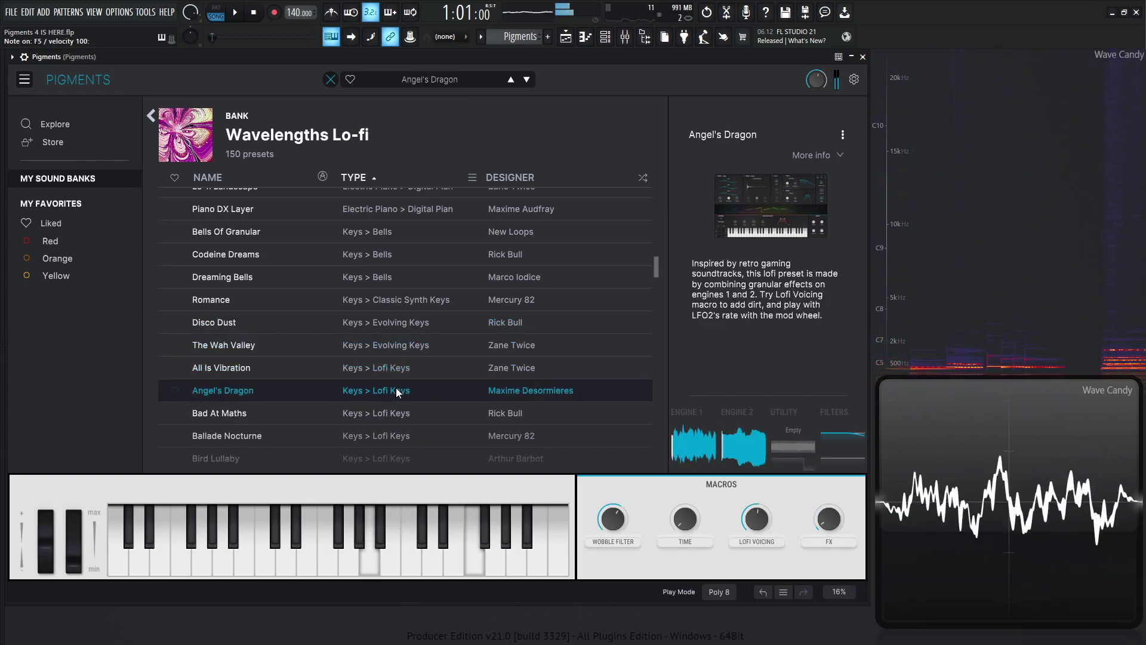
key(x)
key(t)
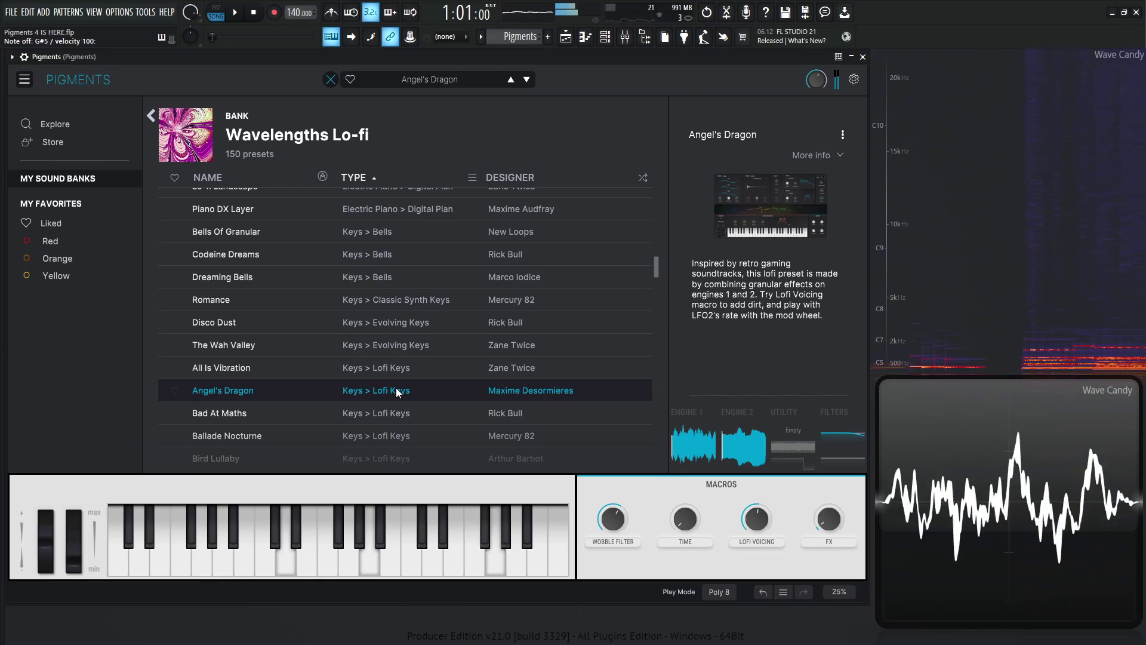
key(w)
key(r)
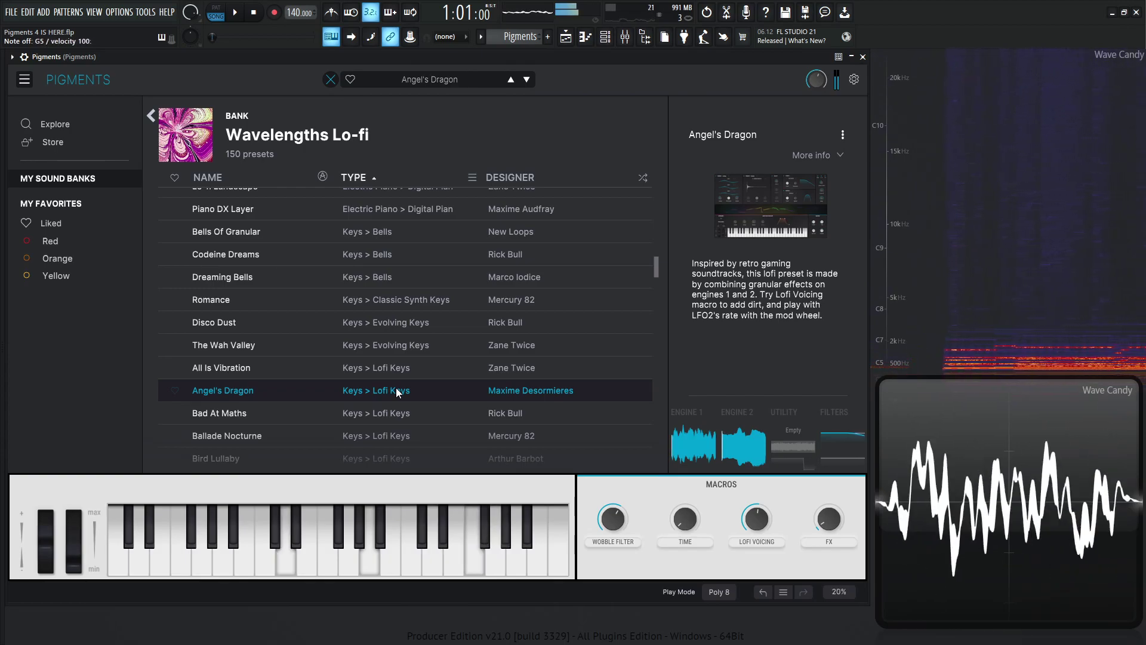
key(t)
key(b)
key(b)
key(v)
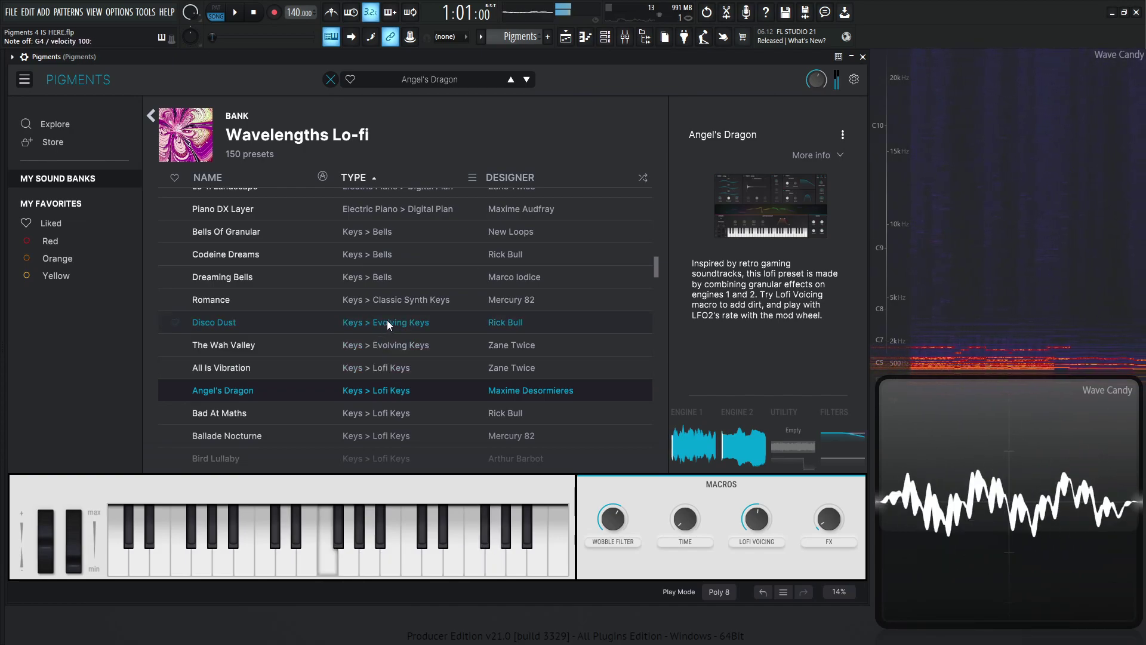
Open the Wavelengths Neuro Bass bank and audition Ominous Bass Drone and Notch Town, leaving Noisy Sub Smasher loaded
scroll(418, 341, down, 3)
click(152, 115)
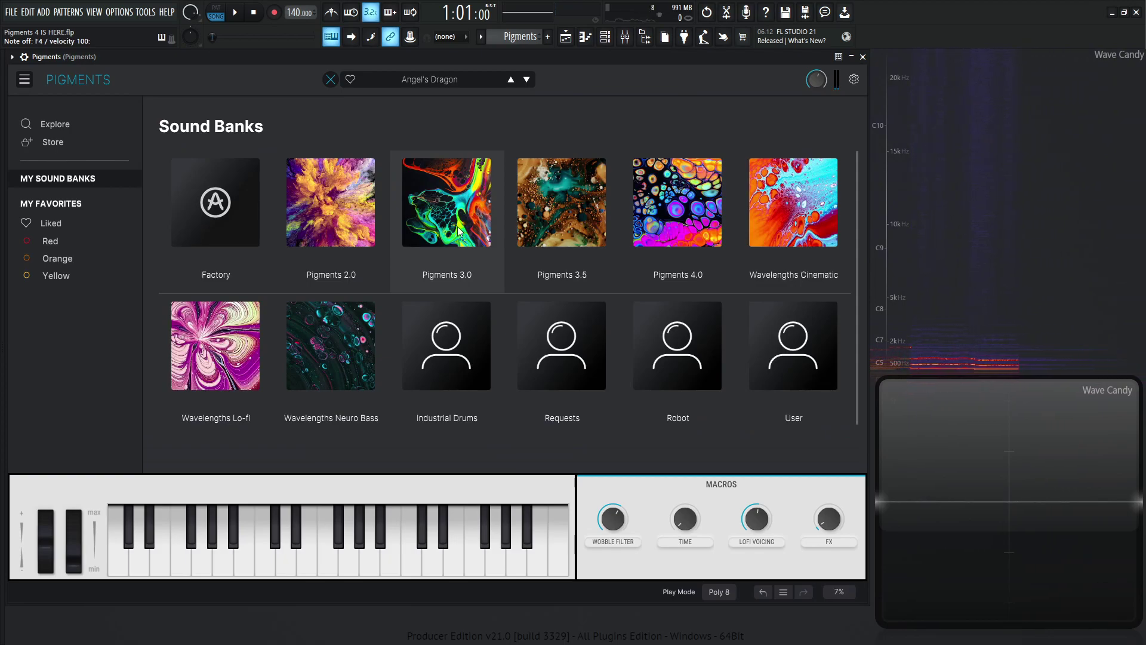
click(346, 345)
scroll(361, 328, down, 1)
scroll(359, 338, down, 15)
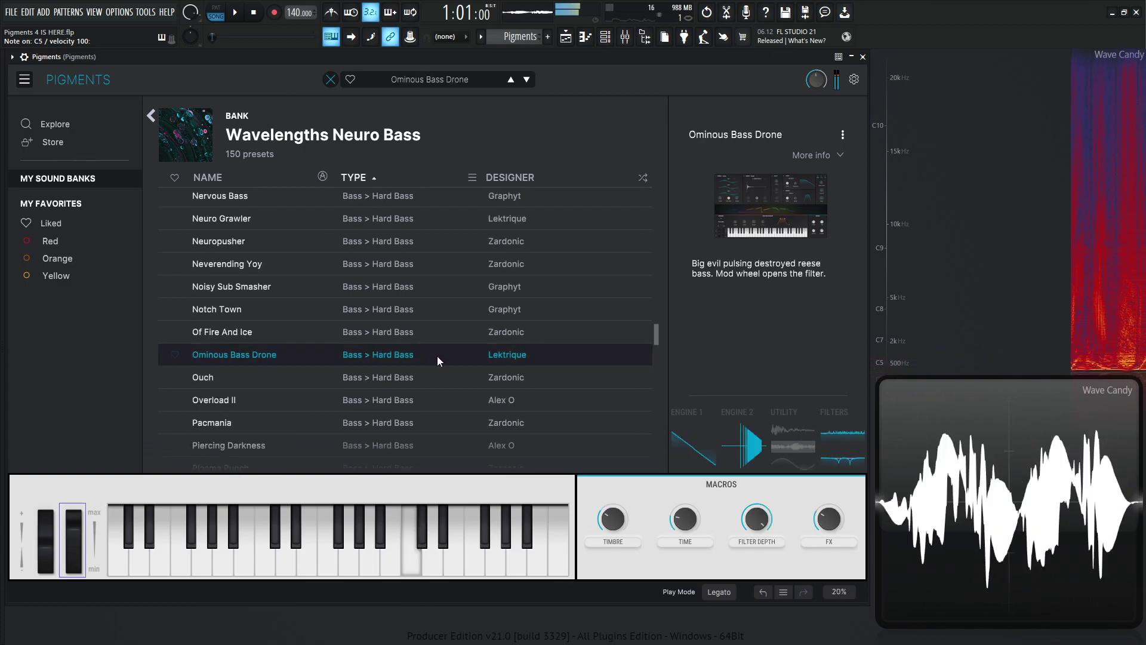
scroll(812, 83, down, 2)
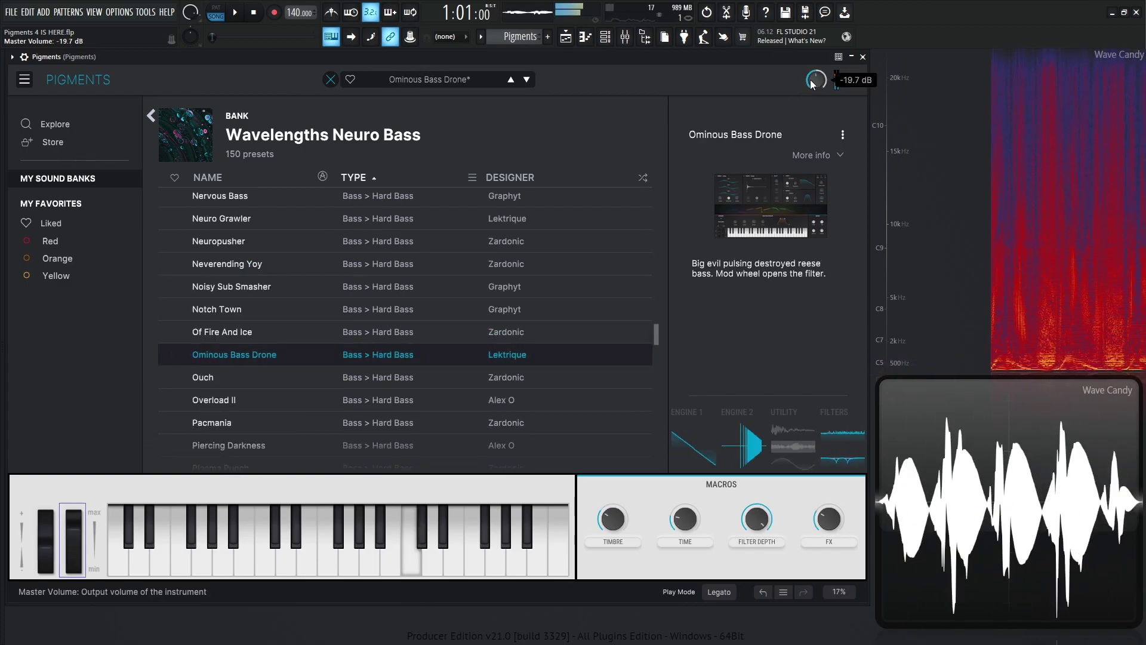
click(392, 313)
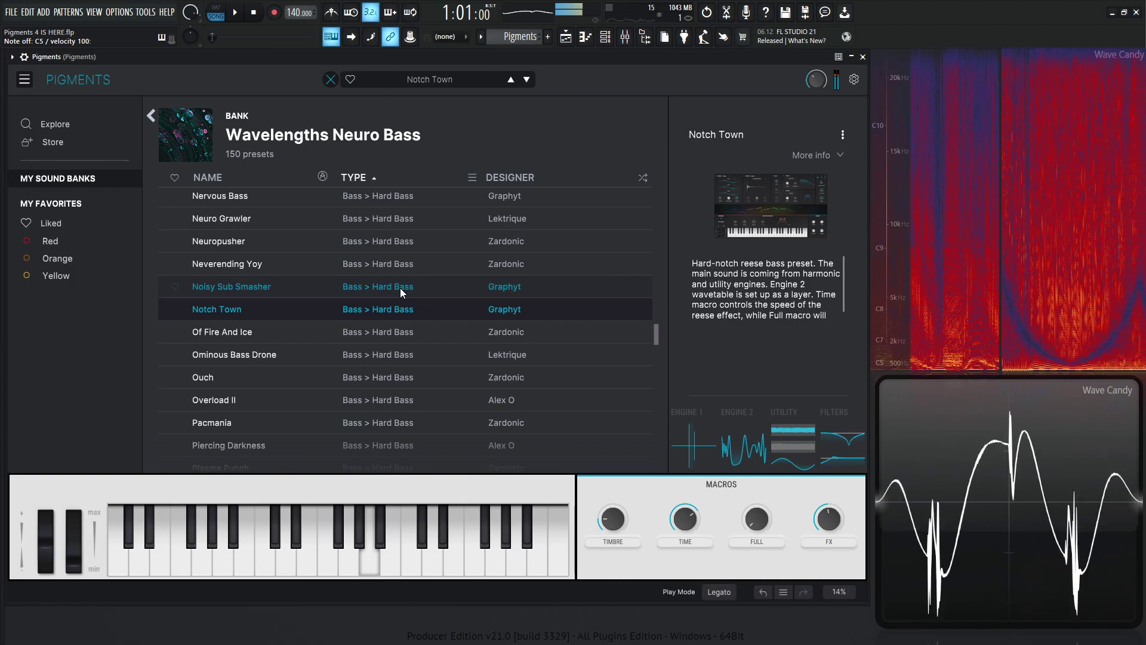
click(400, 288)
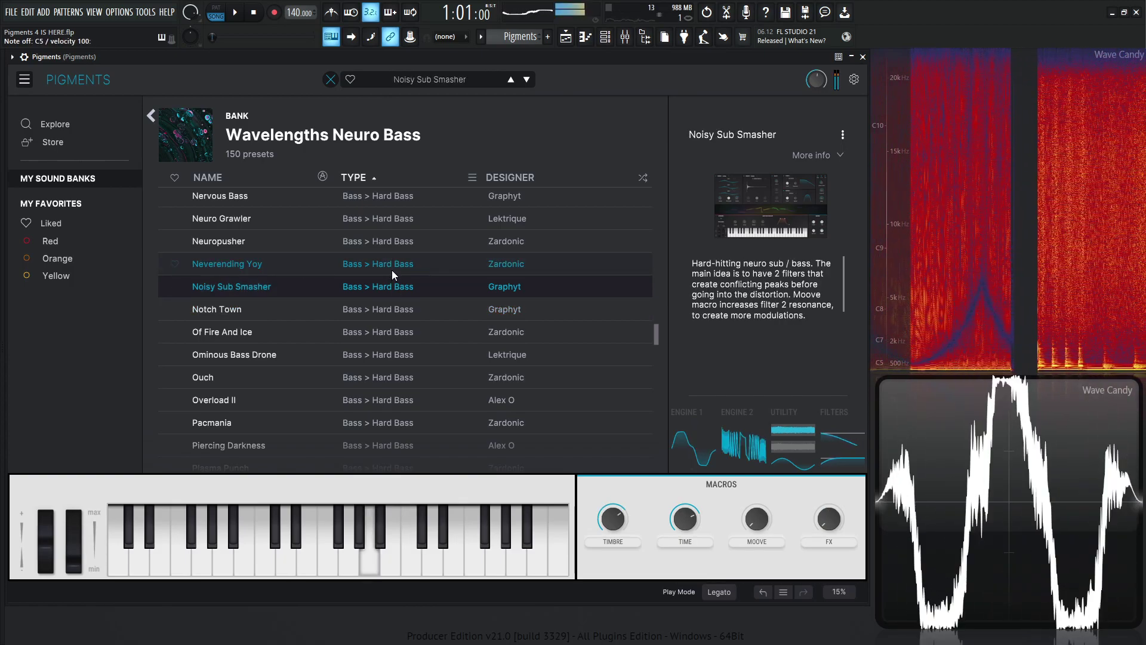
Revisit the Wavelengths Cinematic and Wavelengths Lo-fi banks and return to the sound bank overview
click(151, 115)
click(757, 241)
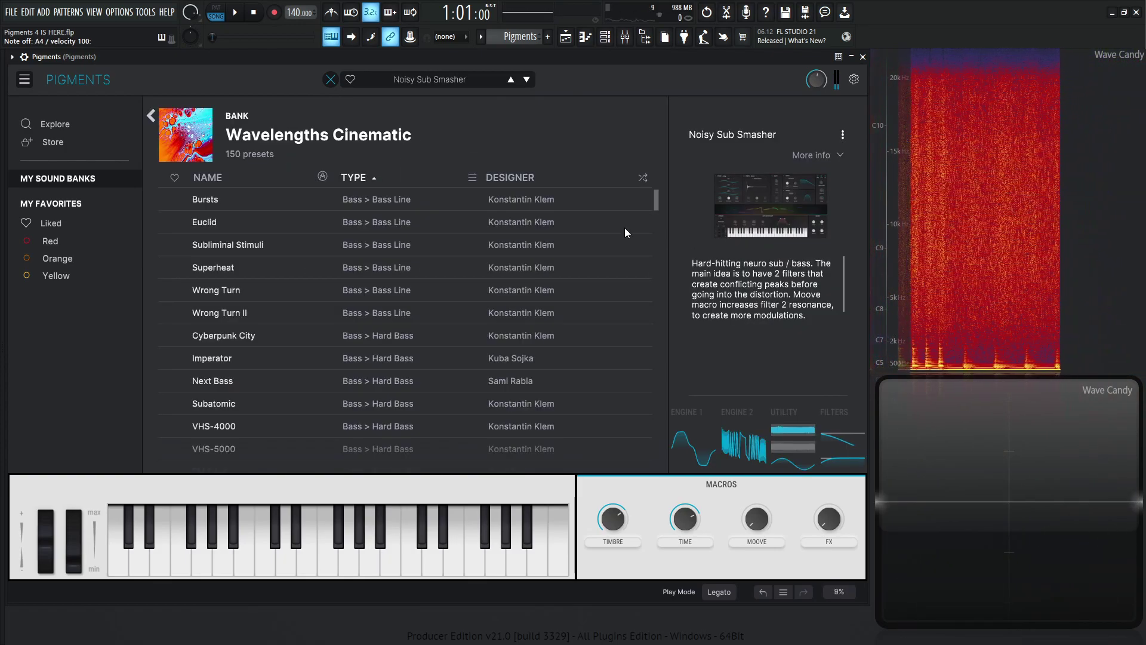
click(151, 115)
click(203, 377)
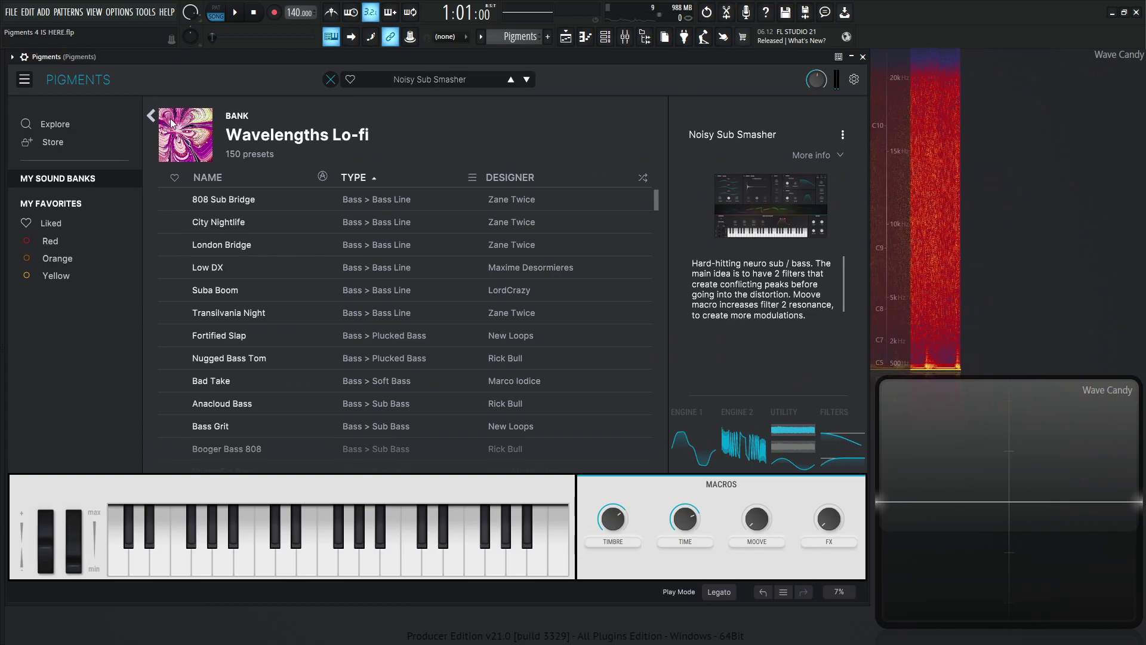
click(151, 116)
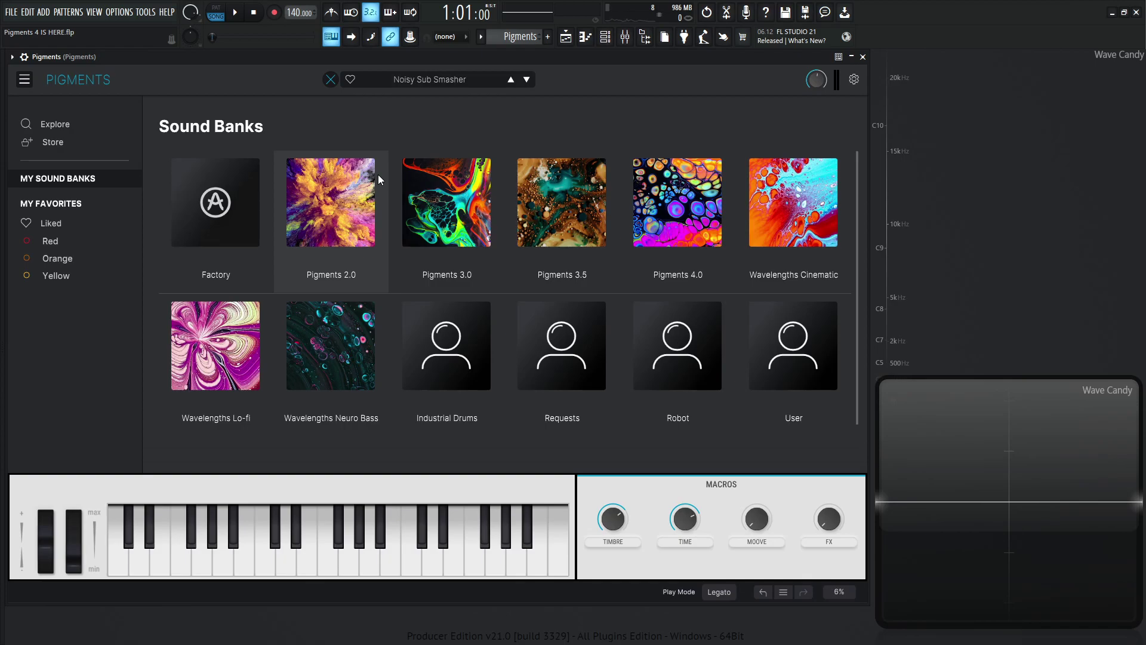
Close the preset browser and show the Noisy Sub Smasher preset in the Play view
click(330, 79)
mouse_move(504, 150)
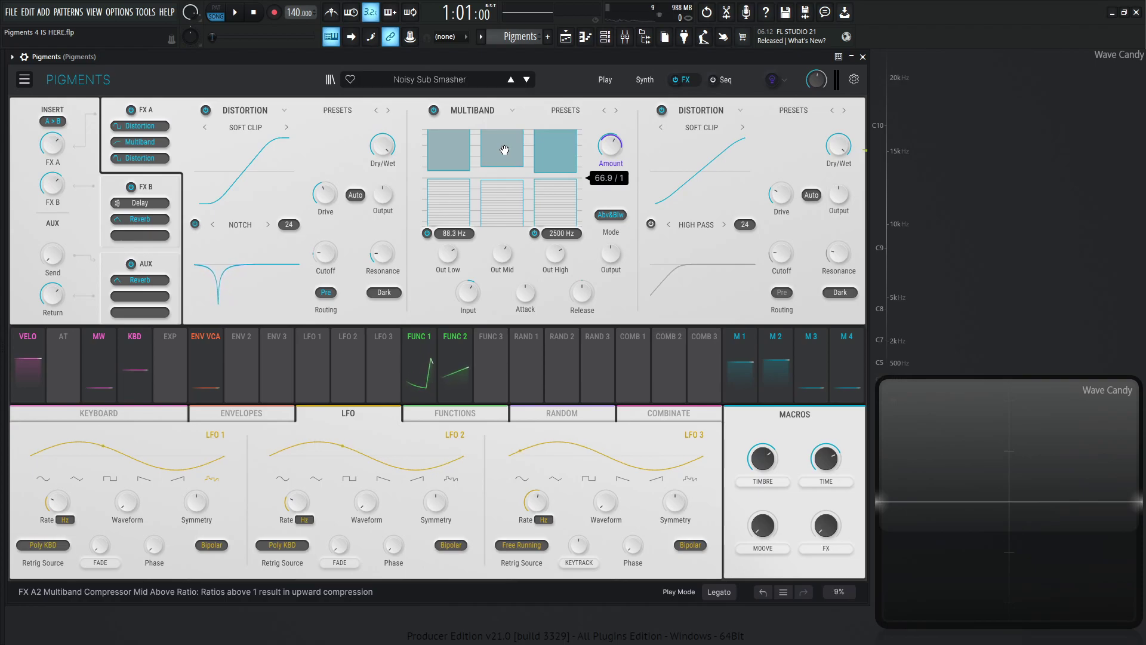
click(595, 79)
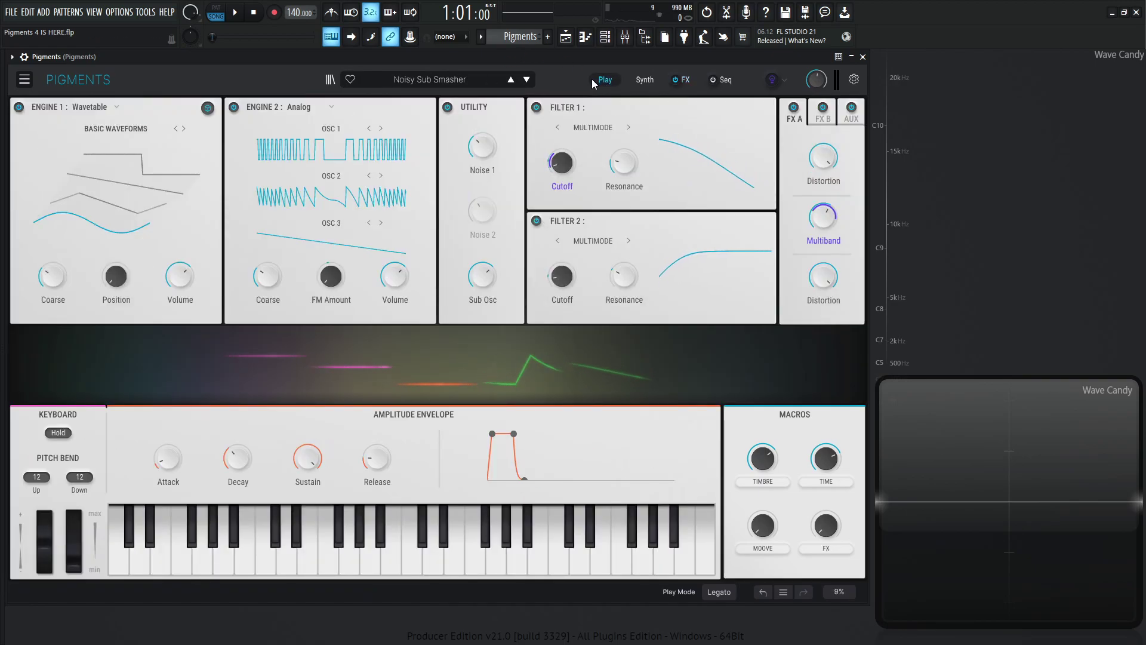